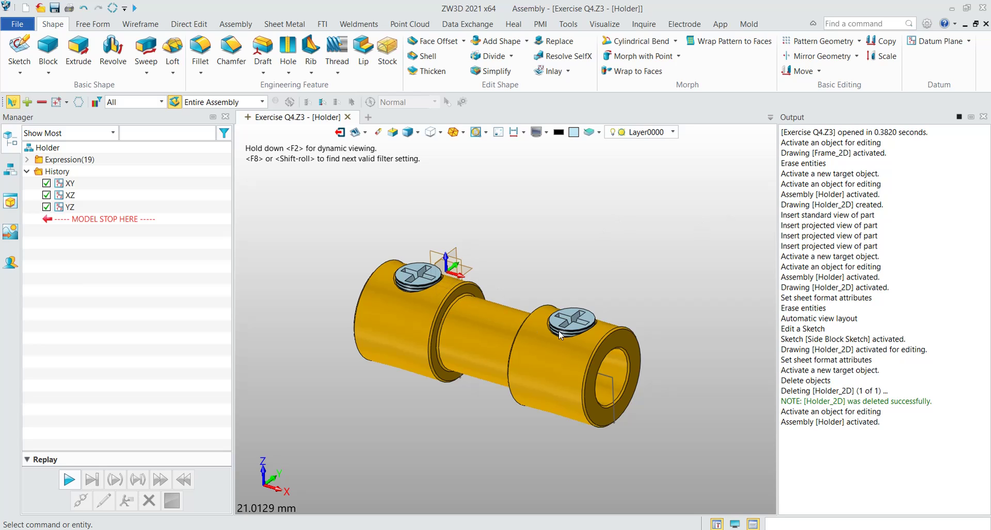
Pan, zoom and orbit the Holder assembly into a new viewing orientation.
{"action": "mouse_move", "coordinate": [558, 330]}
{"action": "middle_mouse_down"}
{"action": "mouse_move", "coordinate": [568, 285]}
{"action": "mouse_move", "coordinate": [589, 298]}
{"action": "middle_mouse_up"}
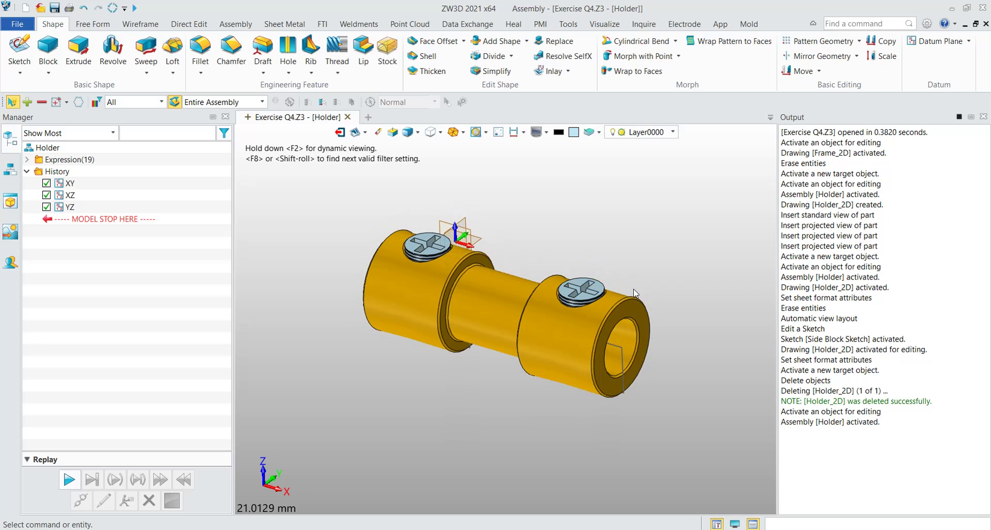
{"action": "scroll", "coordinate": [633, 289], "scroll_direction": "down", "scroll_amount": 1}
{"action": "scroll", "coordinate": [630, 312], "scroll_direction": "down", "scroll_amount": 1}
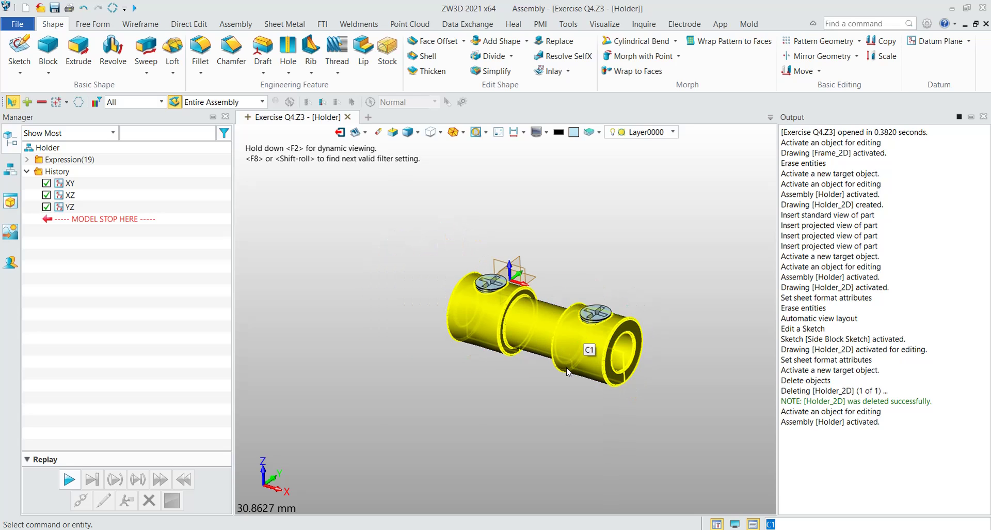
{"action": "middle_click_drag", "start_coordinate": [624, 279], "coordinate": [551, 303]}
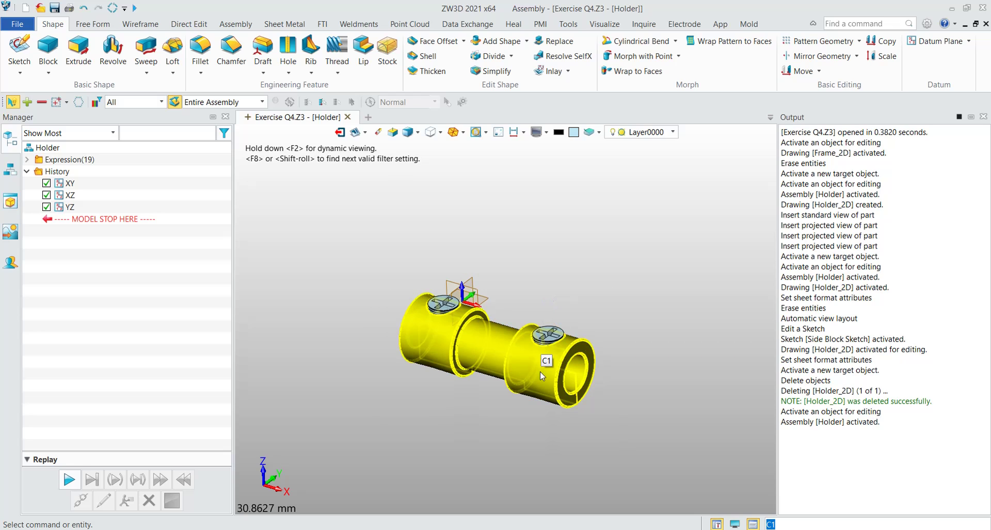
{"action": "mouse_move", "coordinate": [540, 371]}
{"action": "middle_mouse_down"}
{"action": "mouse_move", "coordinate": [558, 386]}
{"action": "mouse_move", "coordinate": [555, 345]}
{"action": "mouse_move", "coordinate": [556, 383]}
{"action": "middle_mouse_up"}
{"action": "scroll", "coordinate": [557, 382], "scroll_direction": "up", "scroll_amount": 3}
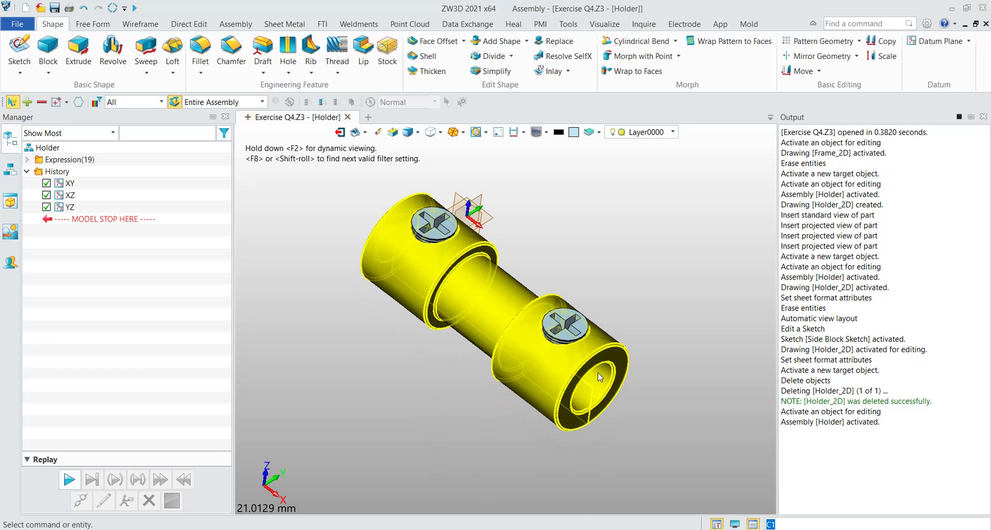
{"action": "mouse_move", "coordinate": [589, 374]}
{"action": "middle_mouse_down"}
{"action": "mouse_move", "coordinate": [546, 426]}
{"action": "mouse_move", "coordinate": [596, 329]}
{"action": "middle_mouse_up"}
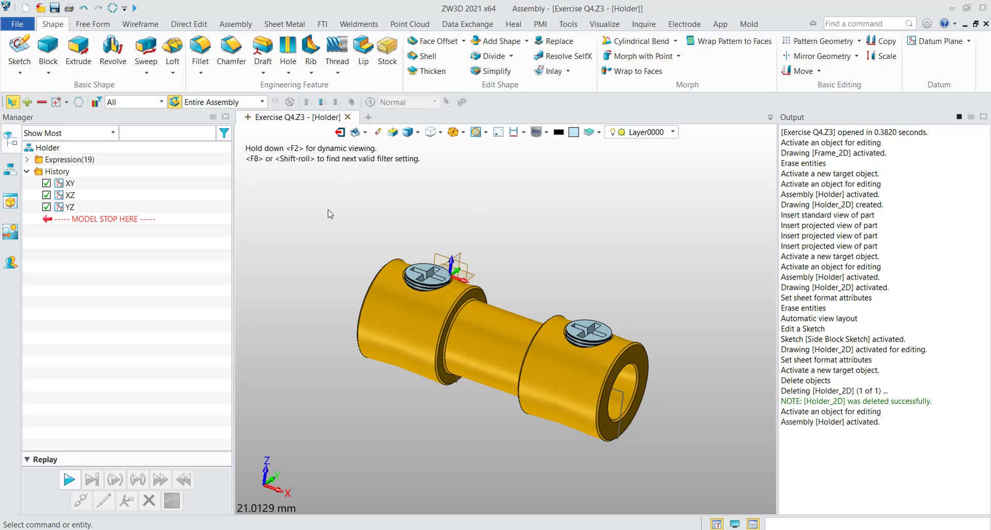
Create a new 2D drawing sheet of the model using the A0_H(ISO) template.
{"action": "right_click", "coordinate": [273, 231]}
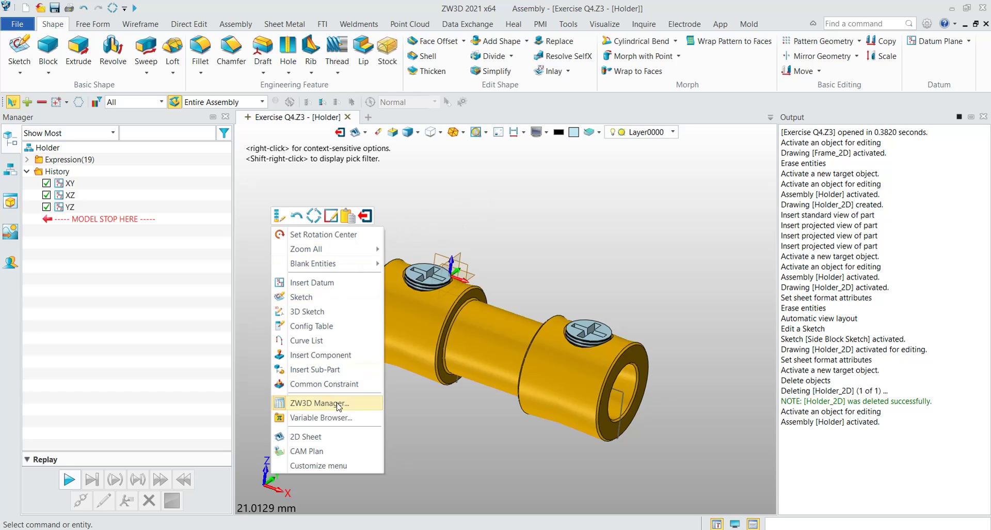
{"action": "left_click", "coordinate": [309, 437]}
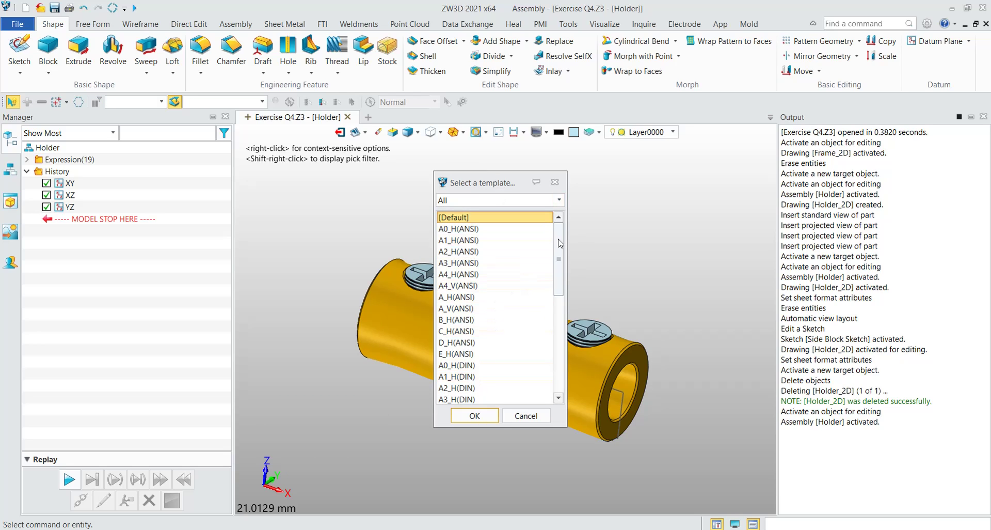
{"action": "left_click_drag", "start_coordinate": [560, 243], "coordinate": [561, 245]}
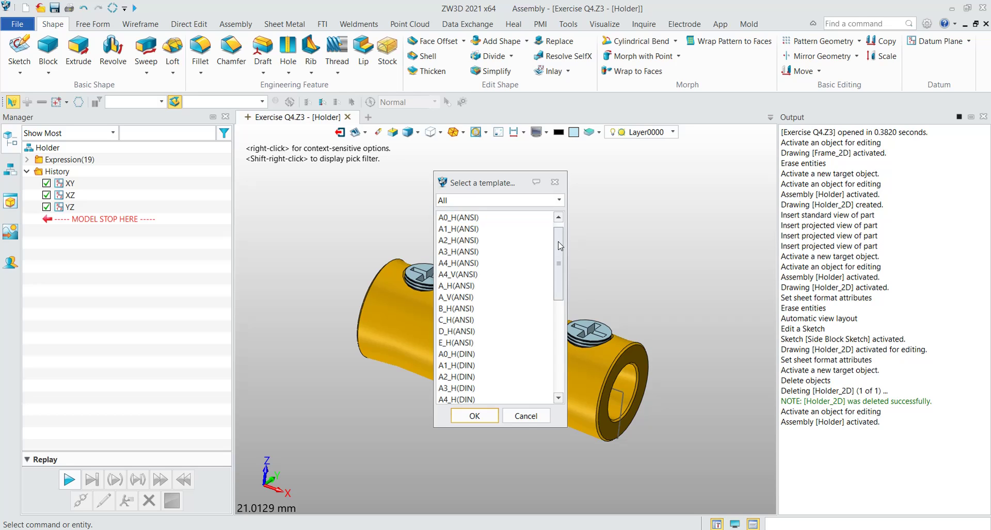
{"action": "scroll", "coordinate": [561, 245], "scroll_direction": "up", "scroll_amount": 1}
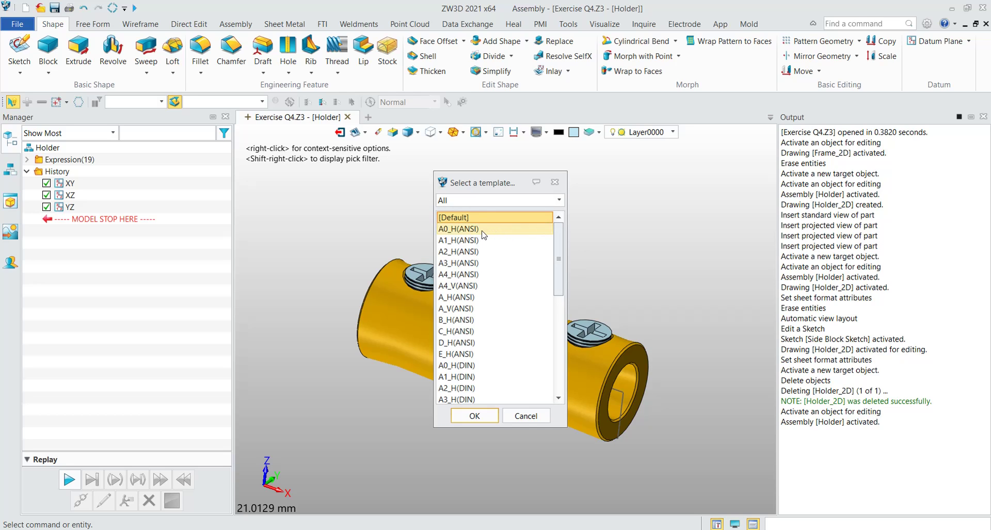
{"action": "scroll", "coordinate": [479, 328], "scroll_direction": "down", "scroll_amount": 1}
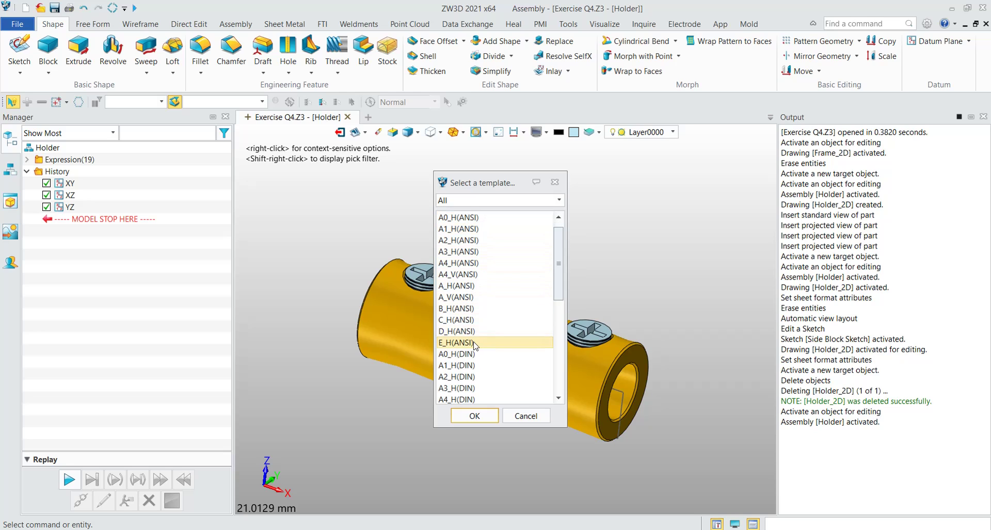
{"action": "scroll", "coordinate": [473, 344], "scroll_direction": "down", "scroll_amount": 1}
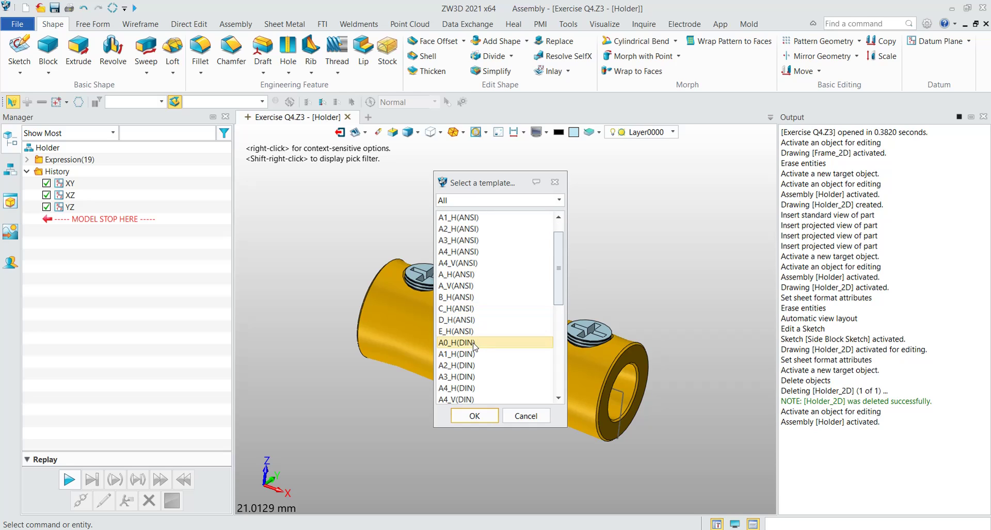
{"action": "scroll", "coordinate": [473, 345], "scroll_direction": "down", "scroll_amount": 3}
{"action": "scroll", "coordinate": [473, 345], "scroll_direction": "down", "scroll_amount": 2}
{"action": "scroll", "coordinate": [473, 345], "scroll_direction": "down", "scroll_amount": 3}
{"action": "scroll", "coordinate": [473, 326], "scroll_direction": "down", "scroll_amount": 3}
{"action": "scroll", "coordinate": [475, 326], "scroll_direction": "down", "scroll_amount": 1}
{"action": "scroll", "coordinate": [478, 326], "scroll_direction": "down", "scroll_amount": 1}
{"action": "scroll", "coordinate": [480, 325], "scroll_direction": "down", "scroll_amount": 1}
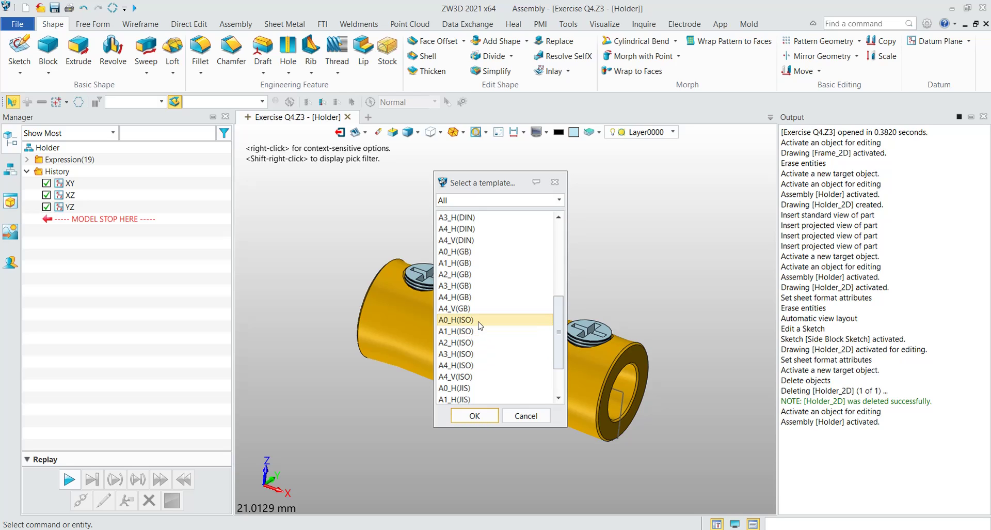
{"action": "scroll", "coordinate": [479, 324], "scroll_direction": "down", "scroll_amount": 2}
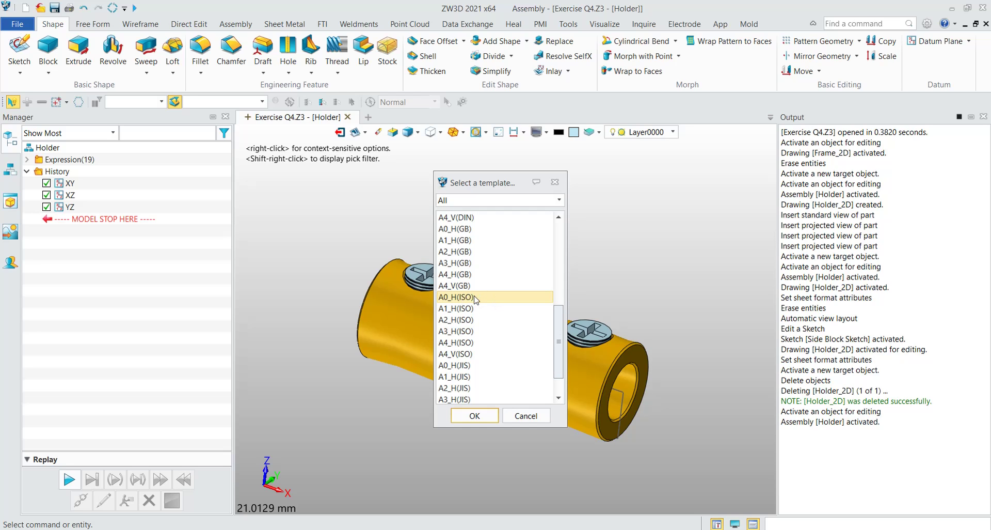
{"action": "scroll", "coordinate": [475, 307], "scroll_direction": "down", "scroll_amount": 2}
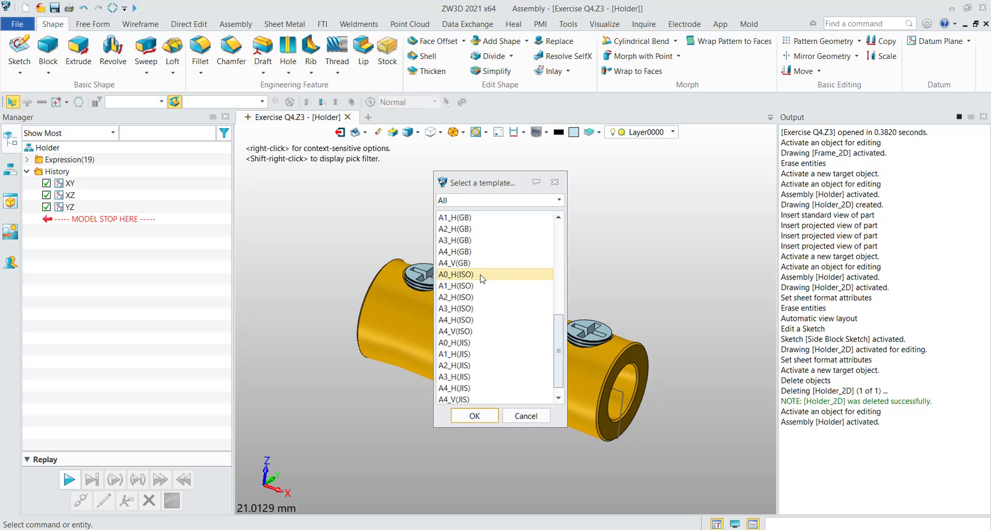
{"action": "double_click", "coordinate": [482, 279]}
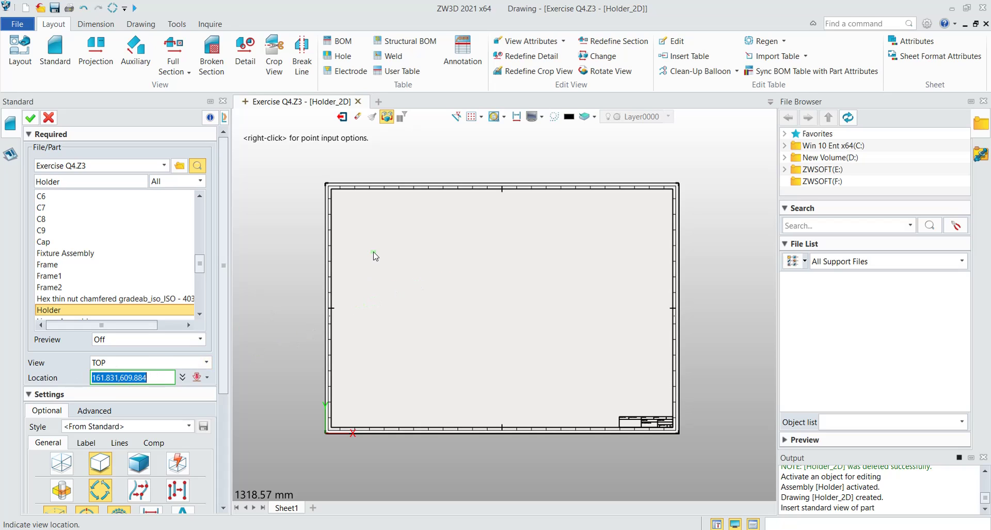
Place the Holder top view, with projected views below it and to its right.
{"action": "scroll", "coordinate": [390, 238], "scroll_direction": "up", "scroll_amount": 3}
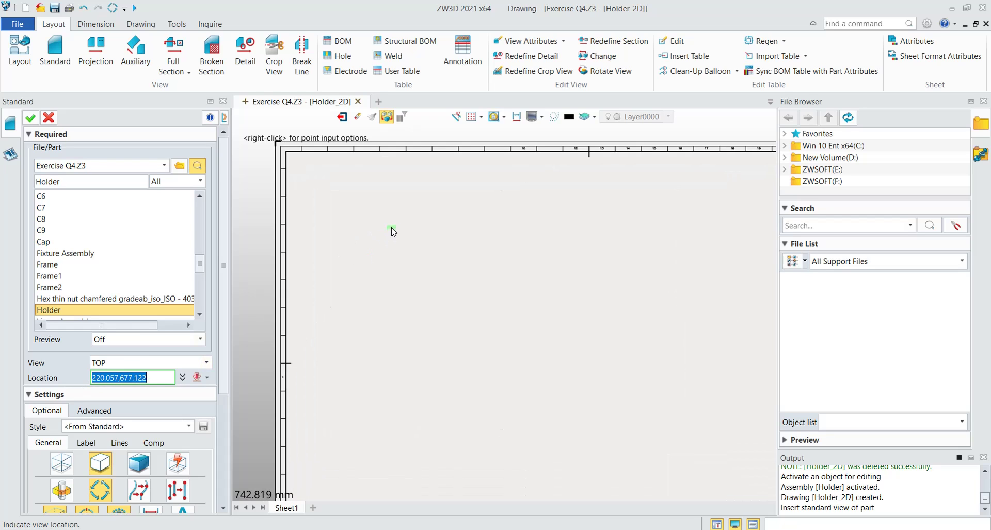
{"action": "left_click", "coordinate": [391, 227]}
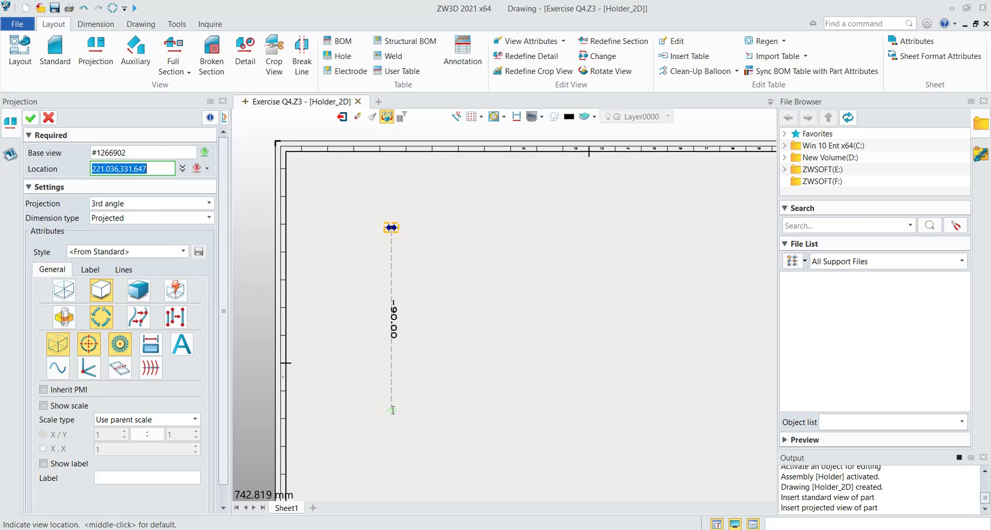
{"action": "left_click", "coordinate": [375, 409]}
{"action": "left_click", "coordinate": [567, 268]}
{"action": "scroll", "coordinate": [470, 253], "scroll_direction": "down", "scroll_amount": 2}
{"action": "scroll", "coordinate": [470, 252], "scroll_direction": "down", "scroll_amount": 2}
{"action": "middle_click", "coordinate": [485, 277]}
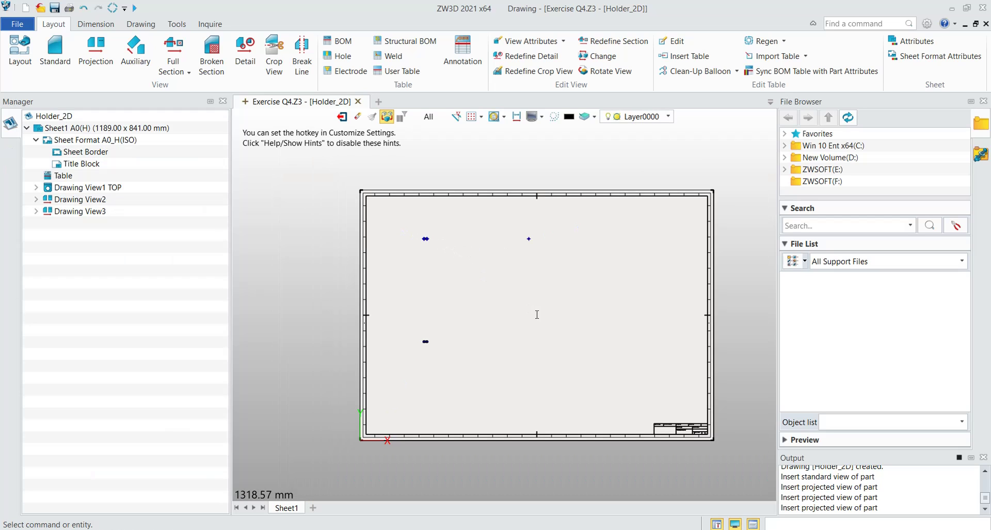
{"action": "scroll", "coordinate": [500, 311], "scroll_direction": "up", "scroll_amount": 1}
{"action": "scroll", "coordinate": [500, 311], "scroll_direction": "down", "scroll_amount": 1}
{"action": "scroll", "coordinate": [446, 288], "scroll_direction": "up", "scroll_amount": 1}
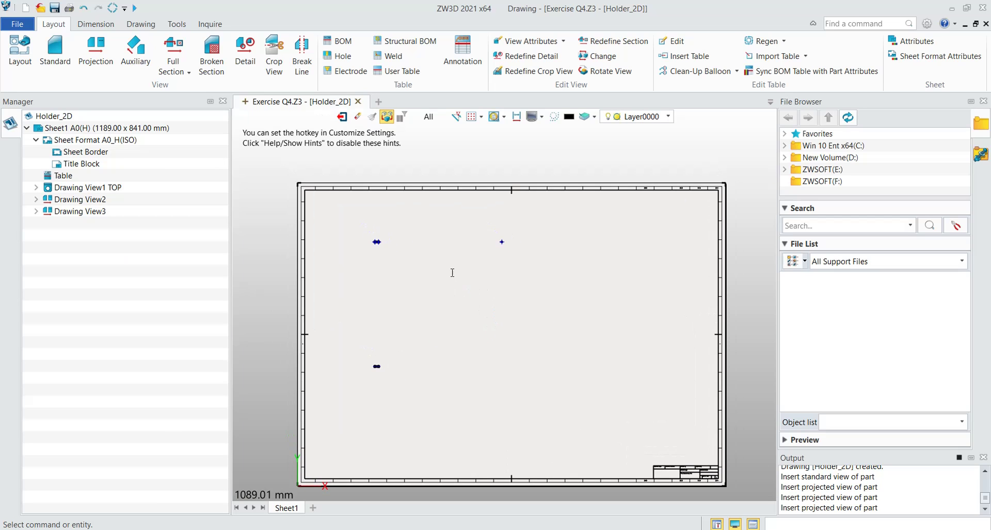
{"action": "scroll", "coordinate": [378, 242], "scroll_direction": "up", "scroll_amount": 4}
{"action": "scroll", "coordinate": [381, 238], "scroll_direction": "down", "scroll_amount": 5}
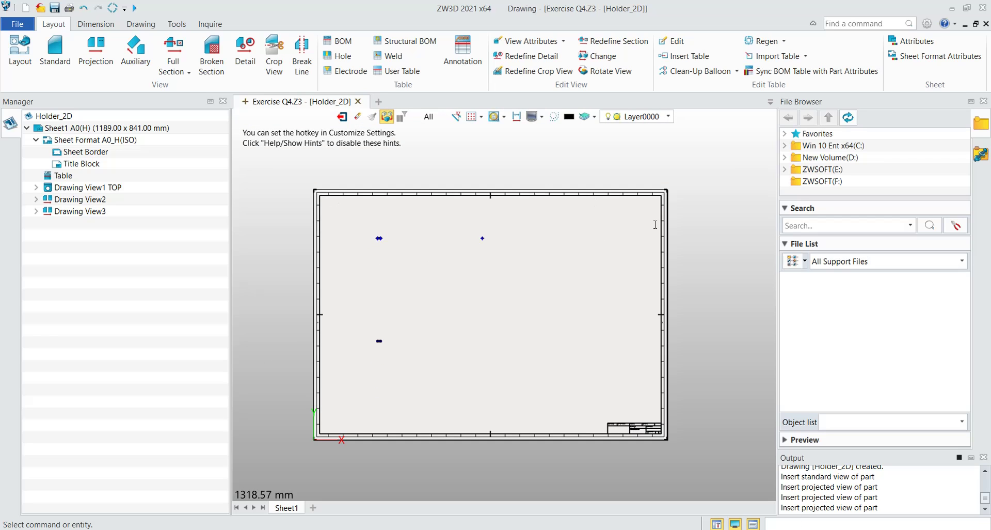
Change the sheet format to A4_H(ISO), 297 × 210 mm.
{"action": "middle_click_drag", "start_coordinate": [556, 252], "coordinate": [580, 260]}
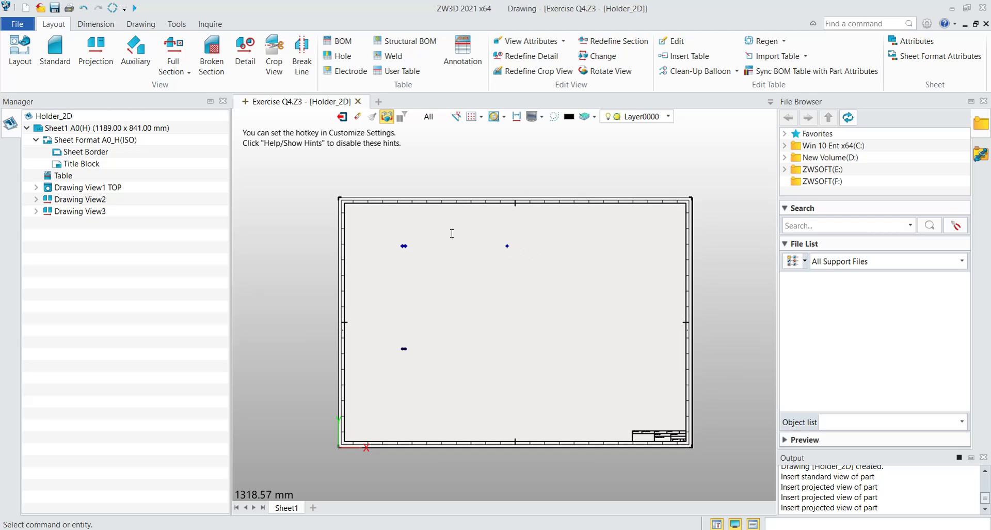
{"action": "right_click", "coordinate": [90, 145]}
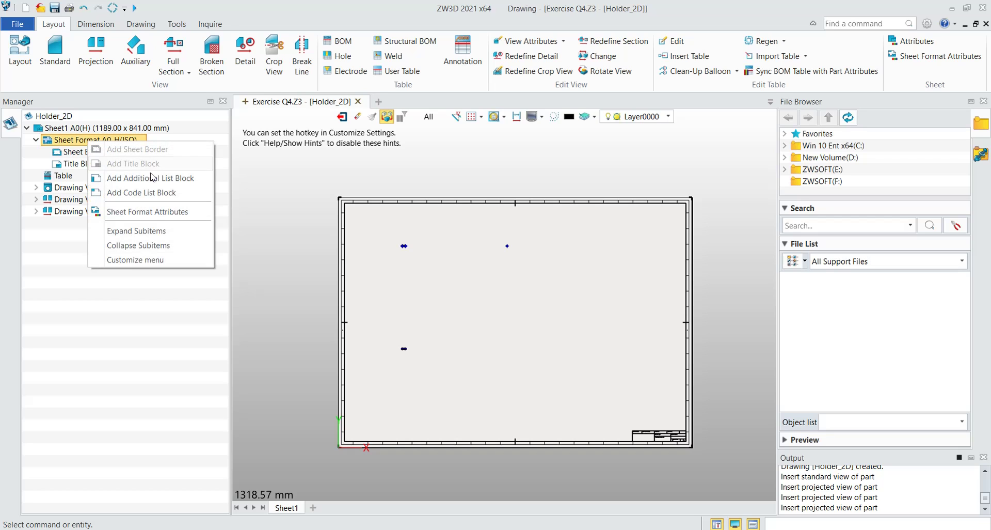
{"action": "left_click", "coordinate": [139, 215]}
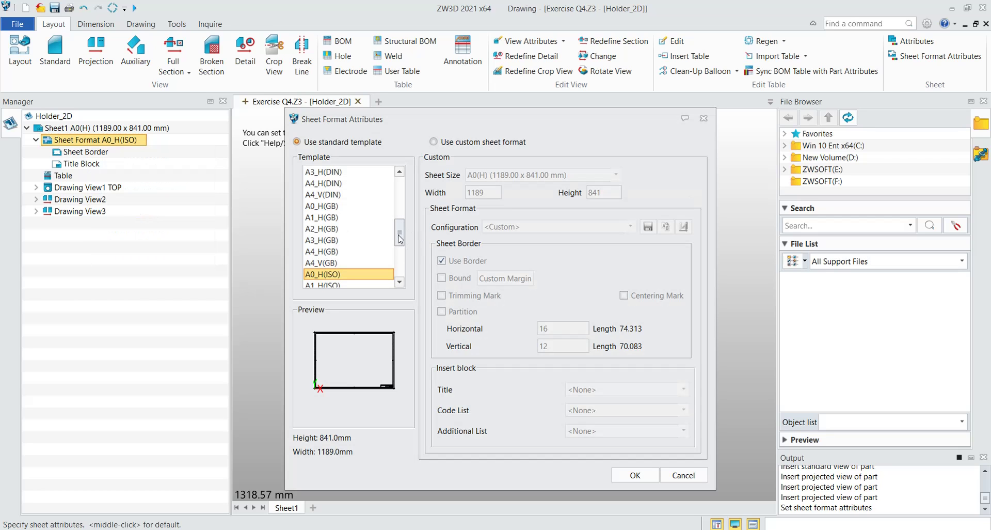
{"action": "left_click_drag", "start_coordinate": [400, 237], "coordinate": [400, 256]}
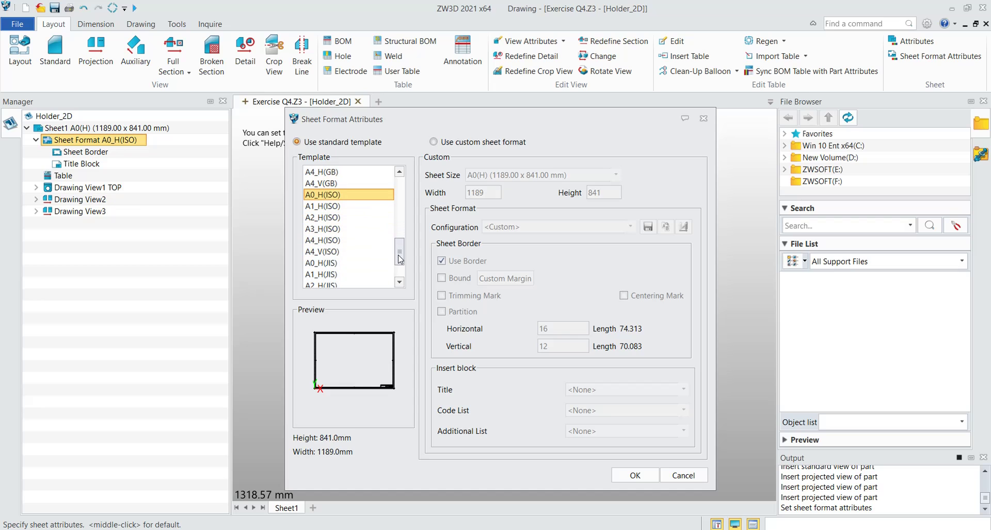
{"action": "left_click", "coordinate": [333, 241]}
{"action": "left_click", "coordinate": [638, 474]}
Window-select all three drawing views and delete them.
{"action": "scroll", "coordinate": [531, 338], "scroll_direction": "up", "scroll_amount": 1}
{"action": "scroll", "coordinate": [532, 333], "scroll_direction": "down", "scroll_amount": 2}
{"action": "middle_click_drag", "start_coordinate": [532, 333], "coordinate": [527, 360]}
{"action": "left_click_drag", "start_coordinate": [446, 178], "coordinate": [668, 334]}
{"action": "key", "text": "Delete"}
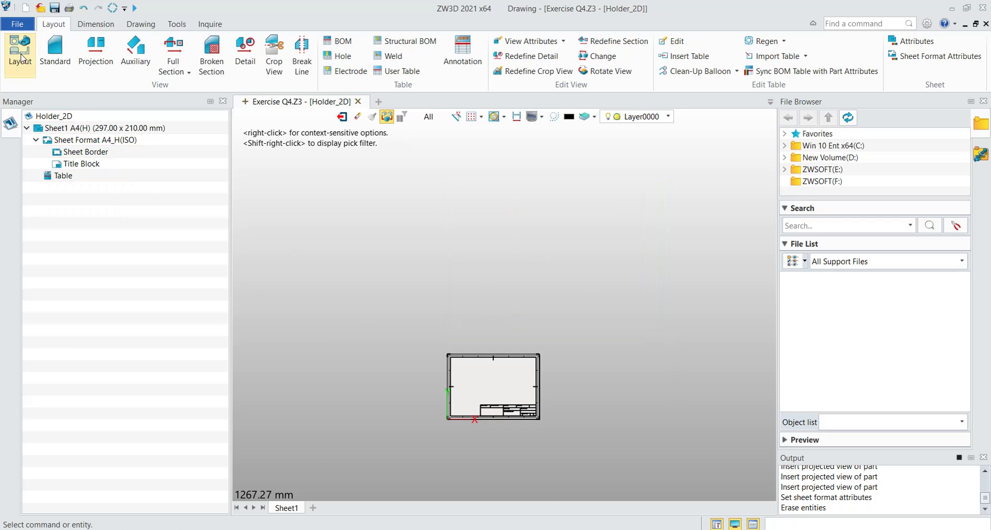
Auto-lay out front, right and top views of the Holder part on the A4 sheet.
{"action": "left_click", "coordinate": [20, 52]}
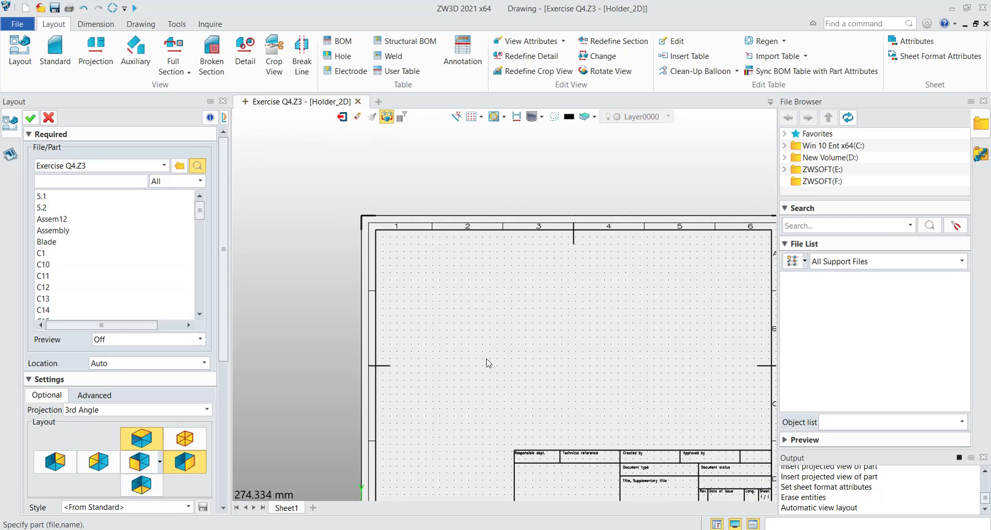
{"action": "left_click_drag", "start_coordinate": [200, 210], "coordinate": [202, 279]}
{"action": "left_click", "coordinate": [78, 242]}
{"action": "middle_click", "coordinate": [556, 301]}
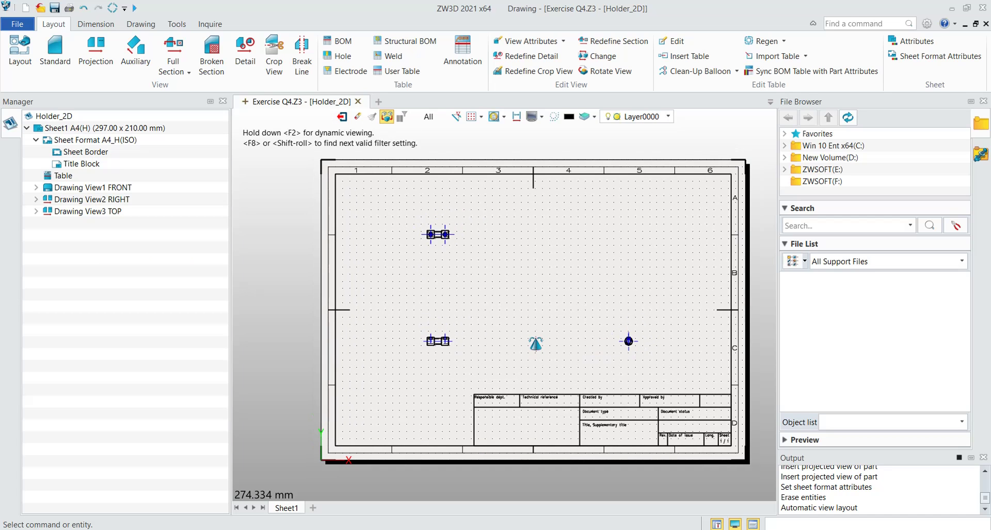
{"action": "middle_click_drag", "start_coordinate": [556, 356], "coordinate": [537, 342]}
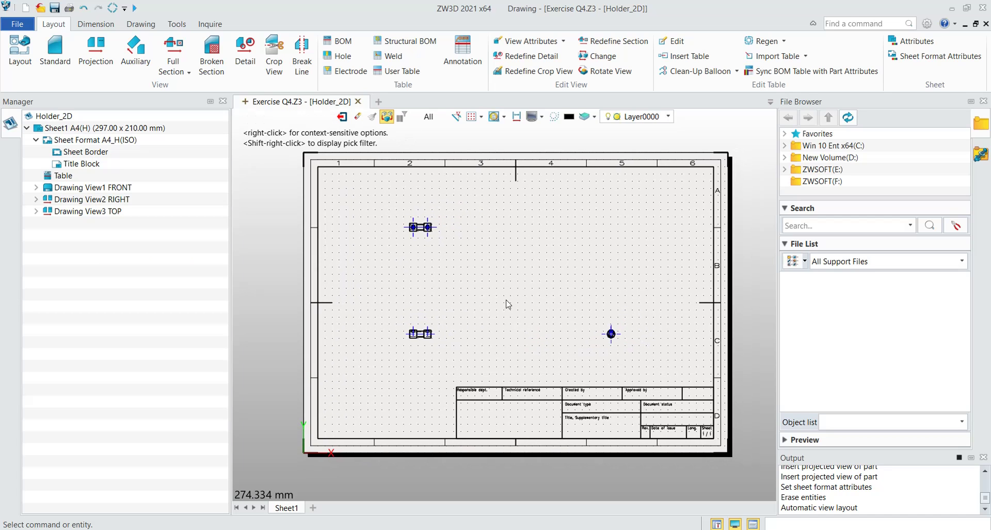
{"action": "scroll", "coordinate": [485, 297], "scroll_direction": "up", "scroll_amount": 3}
{"action": "scroll", "coordinate": [499, 308], "scroll_direction": "down", "scroll_amount": 1}
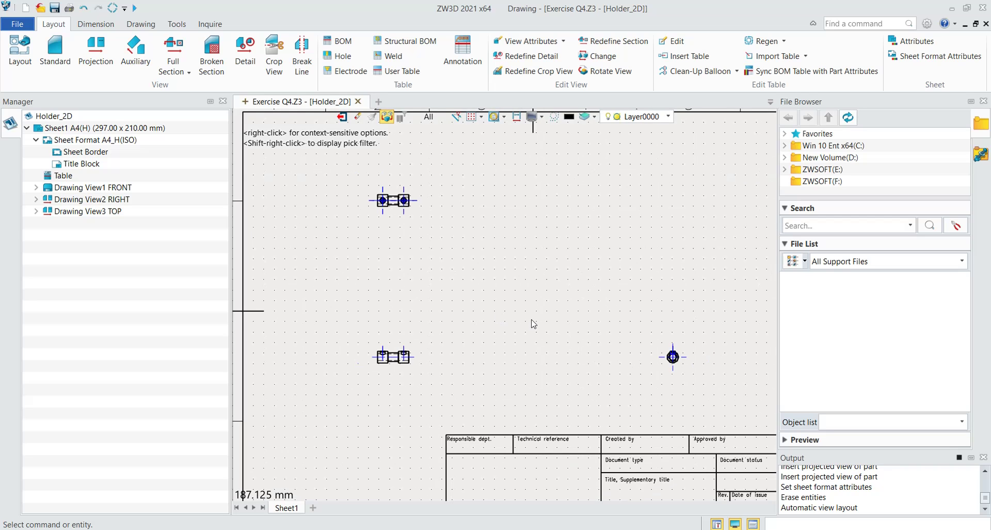
{"action": "middle_click_drag", "start_coordinate": [526, 320], "coordinate": [513, 295]}
{"action": "scroll", "coordinate": [513, 294], "scroll_direction": "down", "scroll_amount": 1}
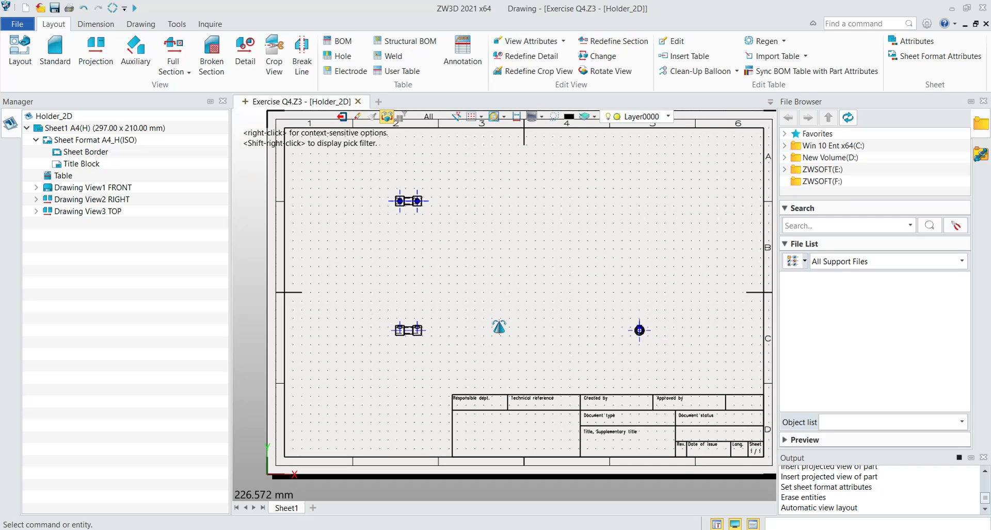
{"action": "scroll", "coordinate": [499, 326], "scroll_direction": "down", "scroll_amount": 1}
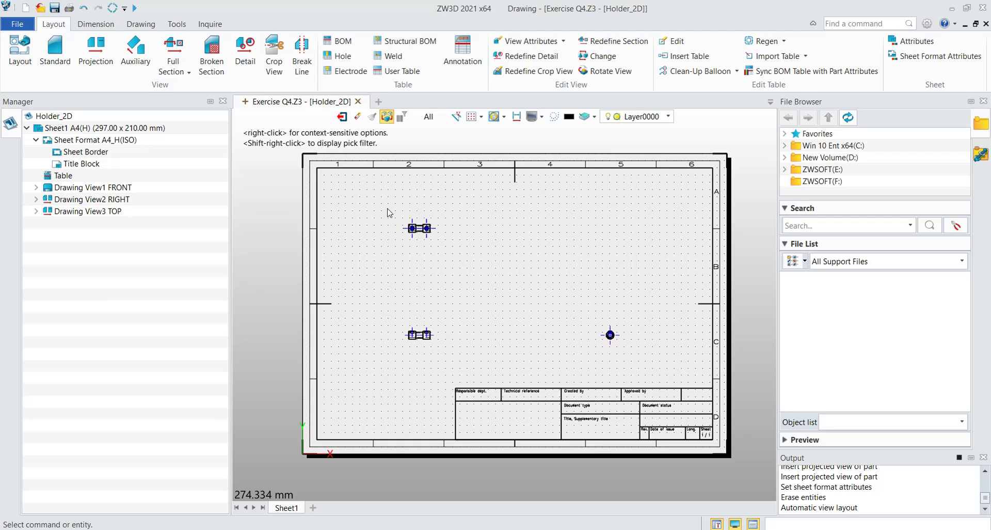
Reopen Sheet Format Attributes and switch to a custom sheet format.
{"action": "right_click", "coordinate": [88, 141]}
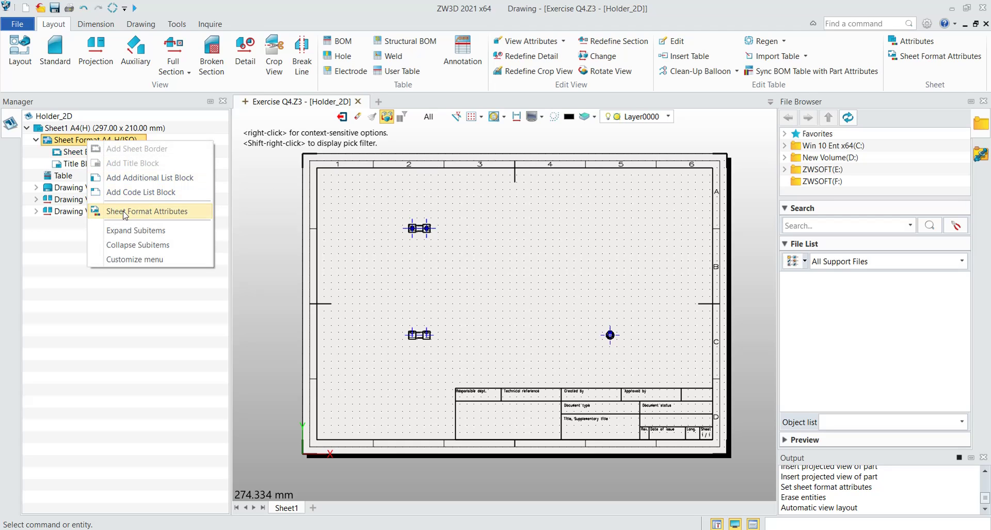
{"action": "left_click", "coordinate": [125, 212]}
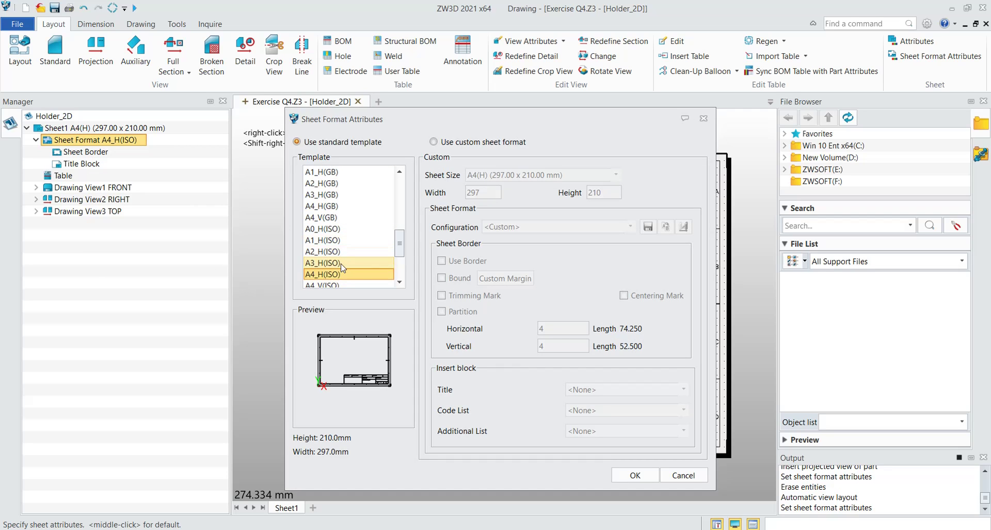
{"action": "left_click", "coordinate": [467, 147]}
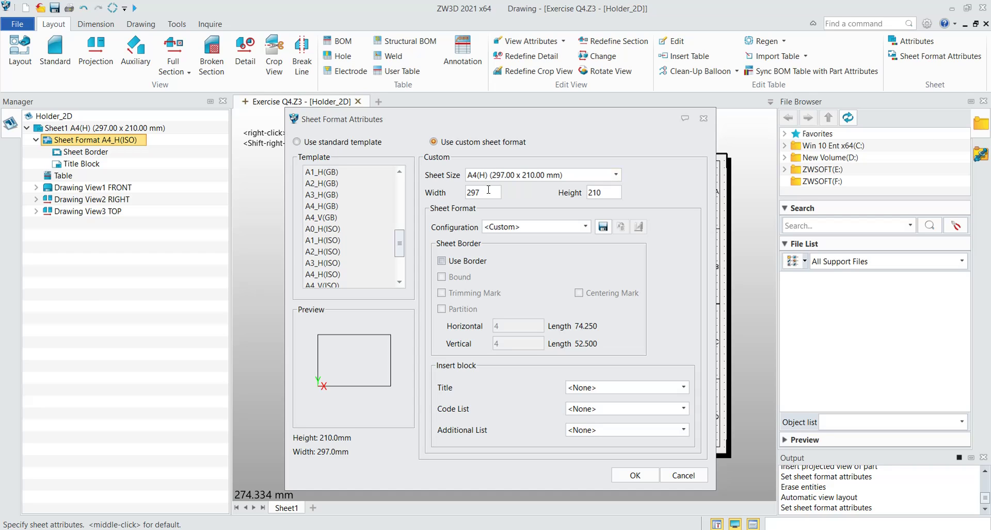
Set the sheet to 300 × 210 mm with a border and trimming marks, no centering marks.
{"action": "left_click_drag", "start_coordinate": [483, 195], "coordinate": [465, 188]}
{"action": "type", "text": "300"}
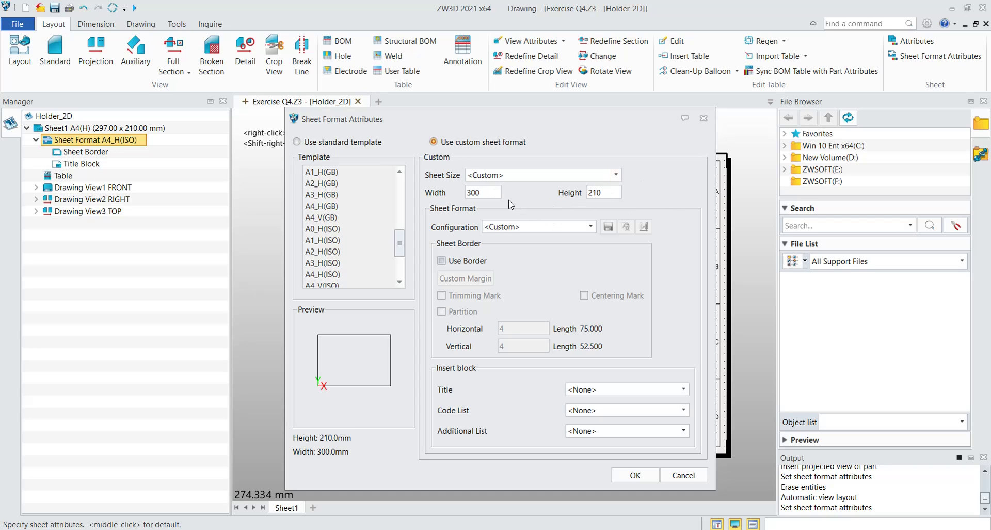
{"action": "double_click", "coordinate": [608, 192]}
{"action": "left_click", "coordinate": [466, 263]}
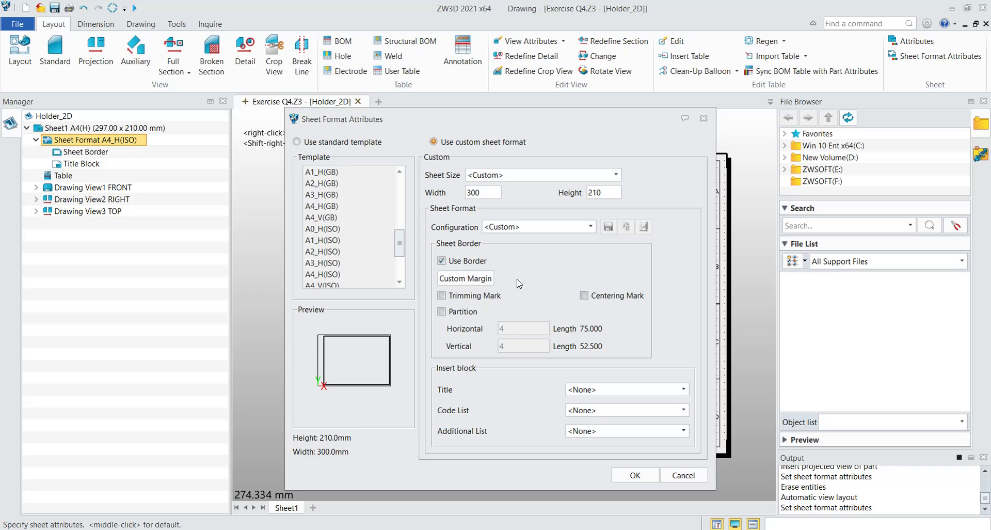
{"action": "left_click", "coordinate": [457, 296]}
{"action": "left_click", "coordinate": [587, 296]}
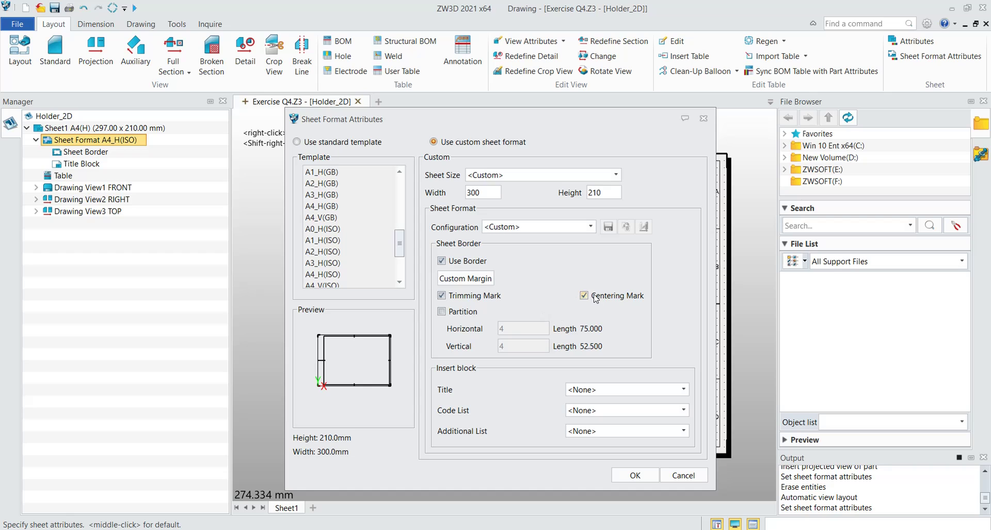
{"action": "left_click", "coordinate": [458, 312]}
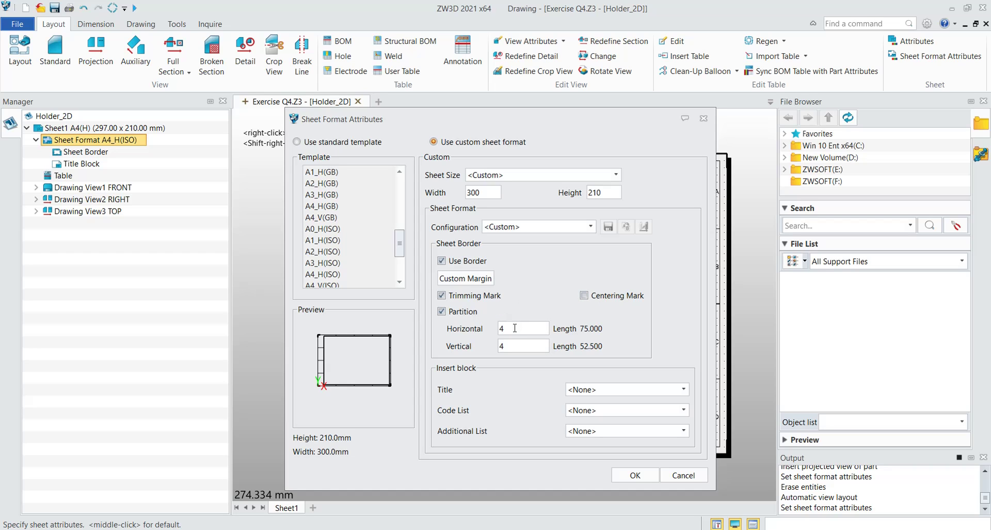
{"action": "left_click", "coordinate": [459, 312]}
Insert the Title block(GB) and Code_List_1 blocks.
{"action": "left_click", "coordinate": [613, 390]}
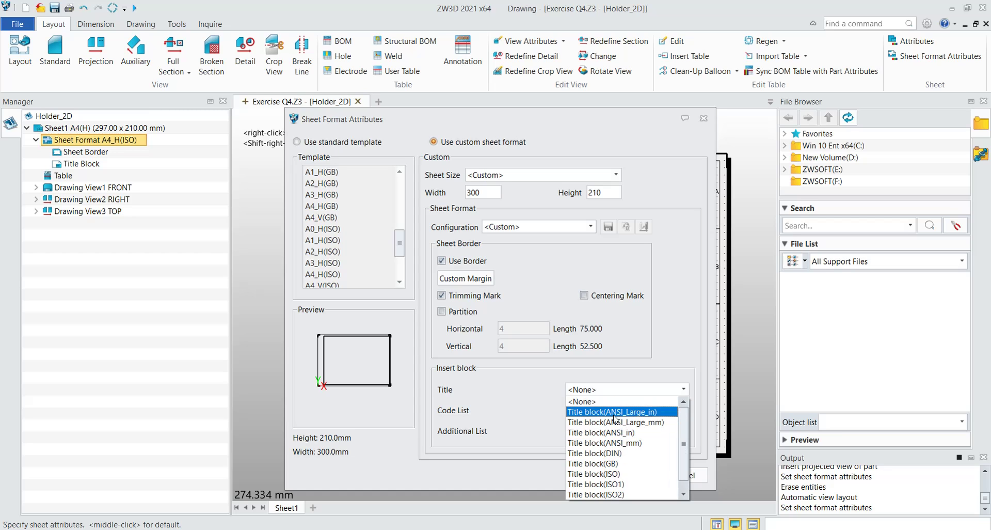
{"action": "left_click", "coordinate": [615, 413]}
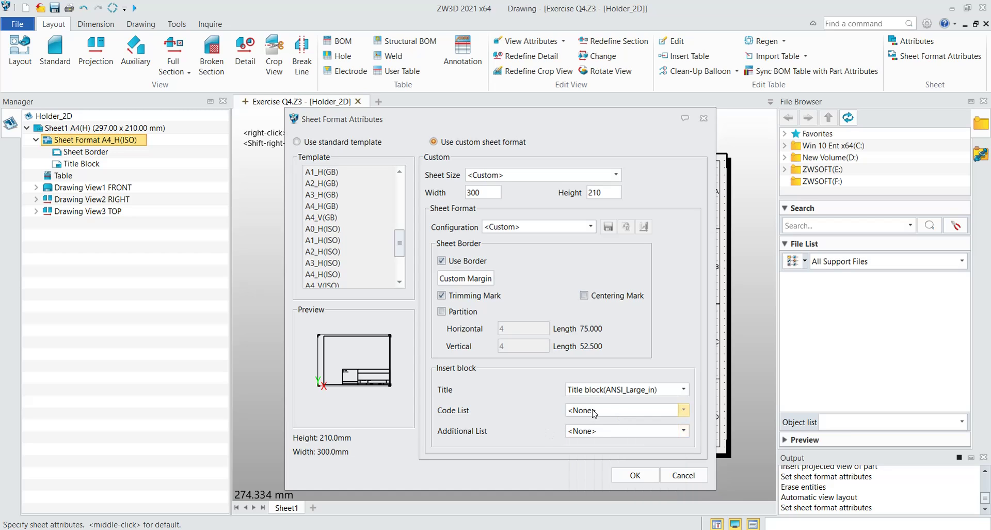
{"action": "left_click", "coordinate": [683, 389]}
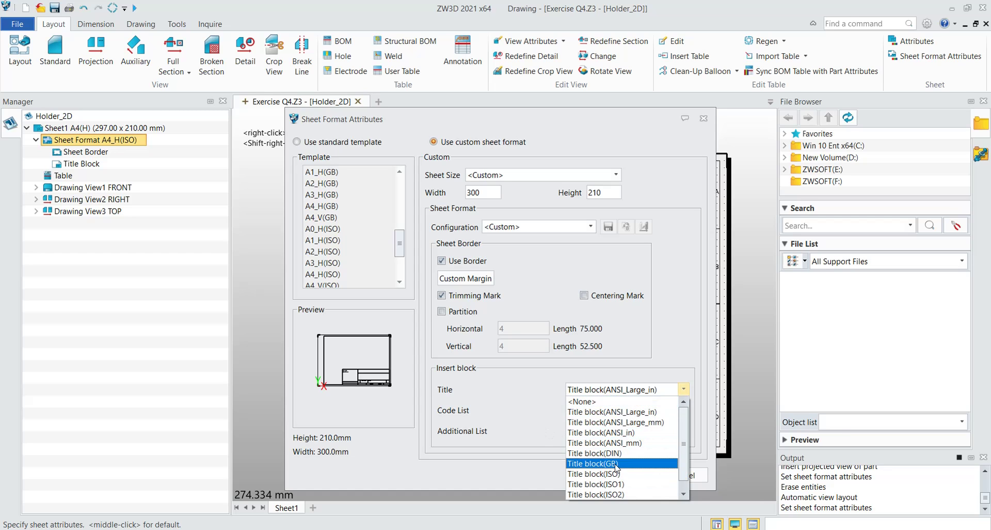
{"action": "left_click", "coordinate": [616, 463]}
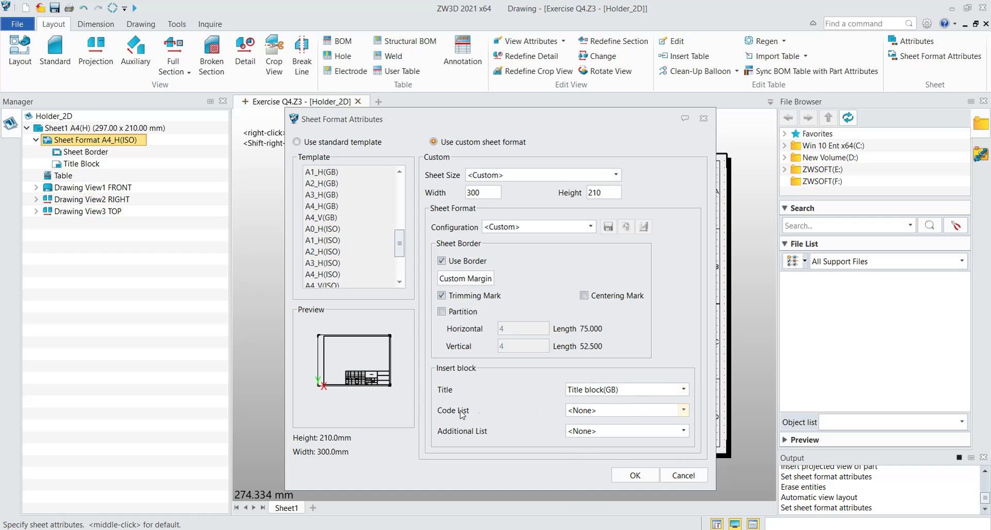
{"action": "left_click", "coordinate": [609, 411]}
{"action": "left_click", "coordinate": [592, 430]}
Apply the custom 300 × 210 mm sheet format and zoom out over the whole sheet.
{"action": "left_click", "coordinate": [635, 475]}
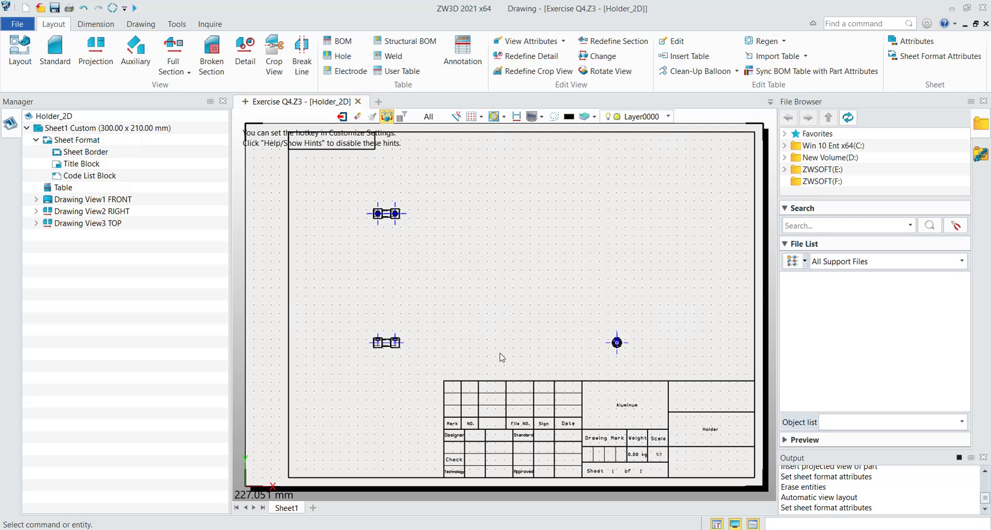
{"action": "scroll", "coordinate": [500, 351], "scroll_direction": "down", "scroll_amount": 1}
{"action": "scroll", "coordinate": [499, 338], "scroll_direction": "down", "scroll_amount": 1}
{"action": "scroll", "coordinate": [500, 339], "scroll_direction": "up", "scroll_amount": 1}
{"action": "scroll", "coordinate": [567, 393], "scroll_direction": "up", "scroll_amount": 3}
{"action": "scroll", "coordinate": [579, 396], "scroll_direction": "up", "scroll_amount": 2}
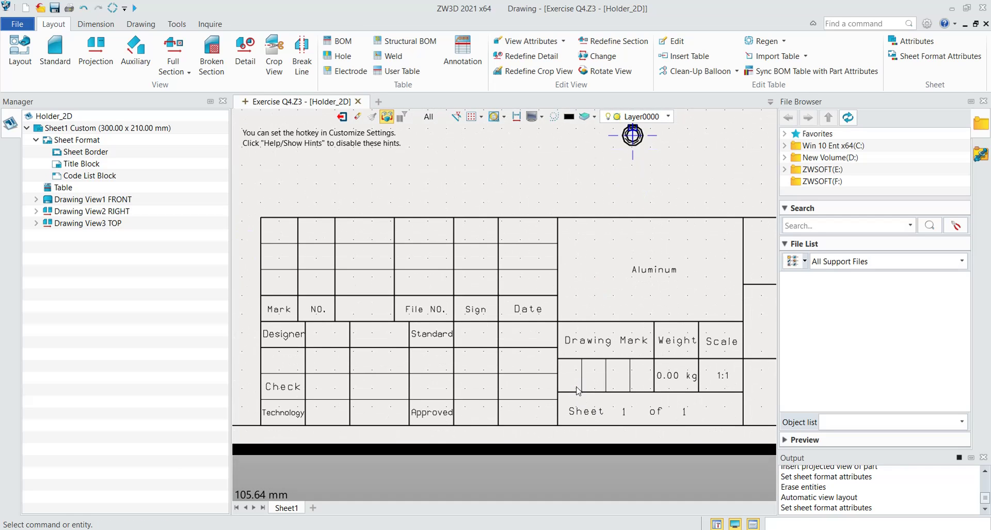
{"action": "scroll", "coordinate": [577, 391], "scroll_direction": "down", "scroll_amount": 4}
{"action": "mouse_move", "coordinate": [539, 356]}
{"action": "middle_mouse_down"}
{"action": "mouse_move", "coordinate": [547, 392]}
{"action": "mouse_move", "coordinate": [548, 377]}
{"action": "middle_mouse_up"}
{"action": "scroll", "coordinate": [548, 392], "scroll_direction": "down", "scroll_amount": 1}
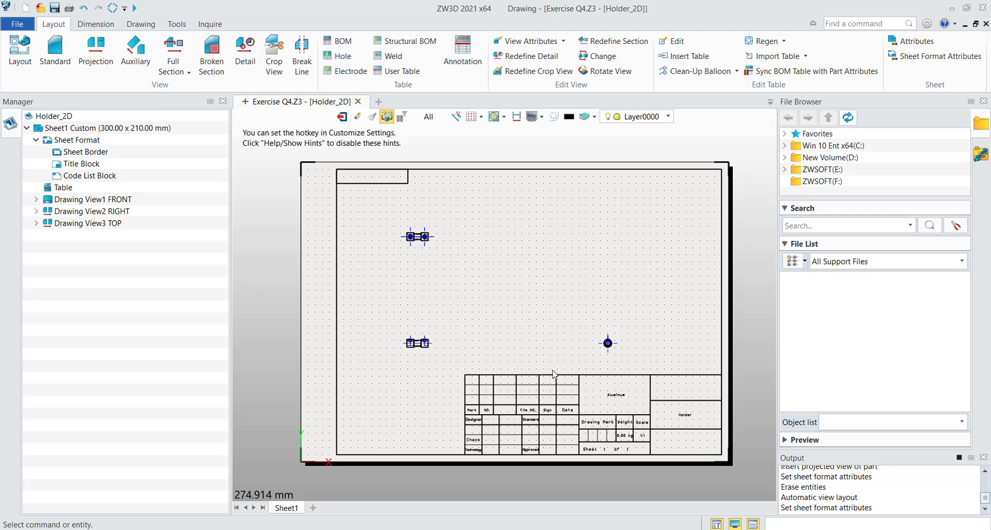
{"action": "scroll", "coordinate": [598, 419], "scroll_direction": "down", "scroll_amount": 1}
Pan and zoom to inspect the GB title block showing Aluminum and Holder.
{"action": "middle_click_drag", "start_coordinate": [589, 401], "coordinate": [591, 413]}
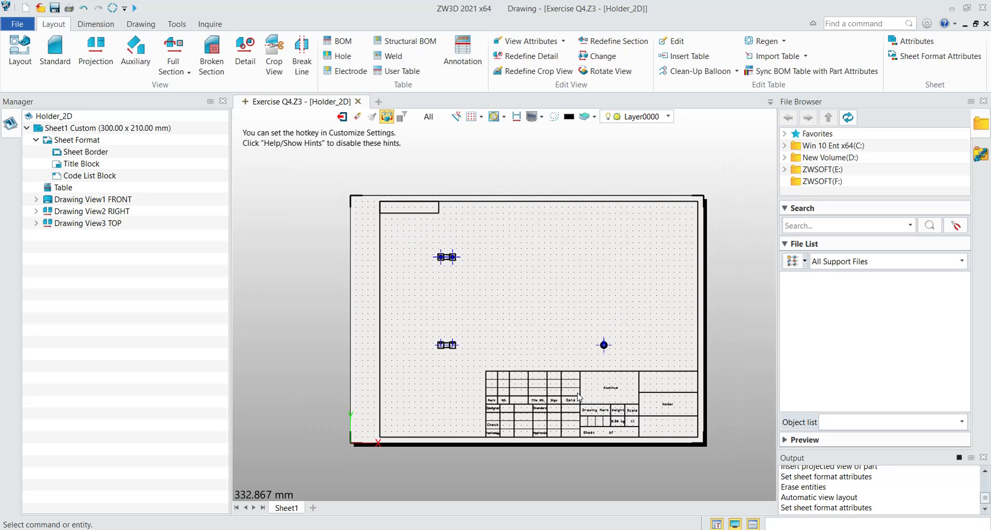
{"action": "scroll", "coordinate": [578, 320], "scroll_direction": "down", "scroll_amount": 1}
{"action": "middle_click_drag", "start_coordinate": [587, 336], "coordinate": [557, 327]}
{"action": "scroll", "coordinate": [461, 350], "scroll_direction": "up", "scroll_amount": 1}
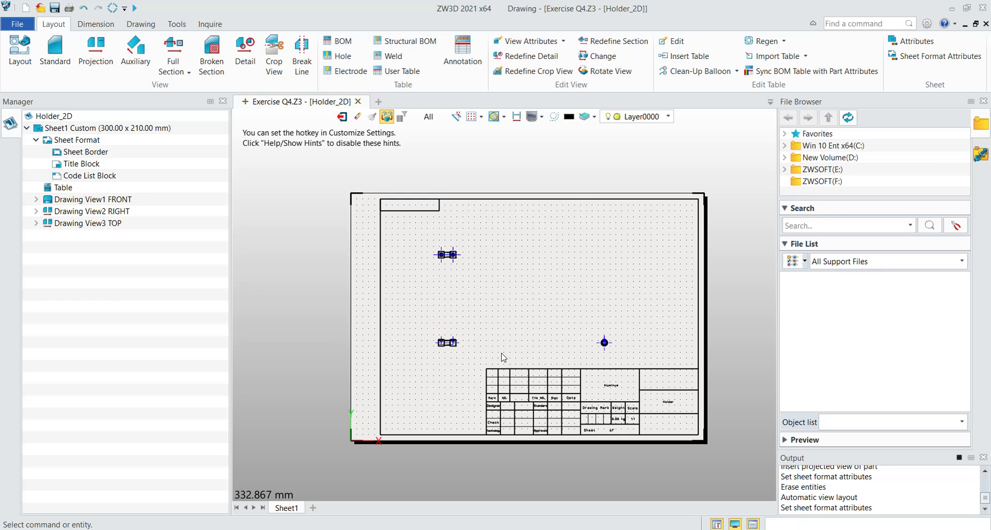
{"action": "middle_click_drag", "start_coordinate": [500, 353], "coordinate": [502, 347]}
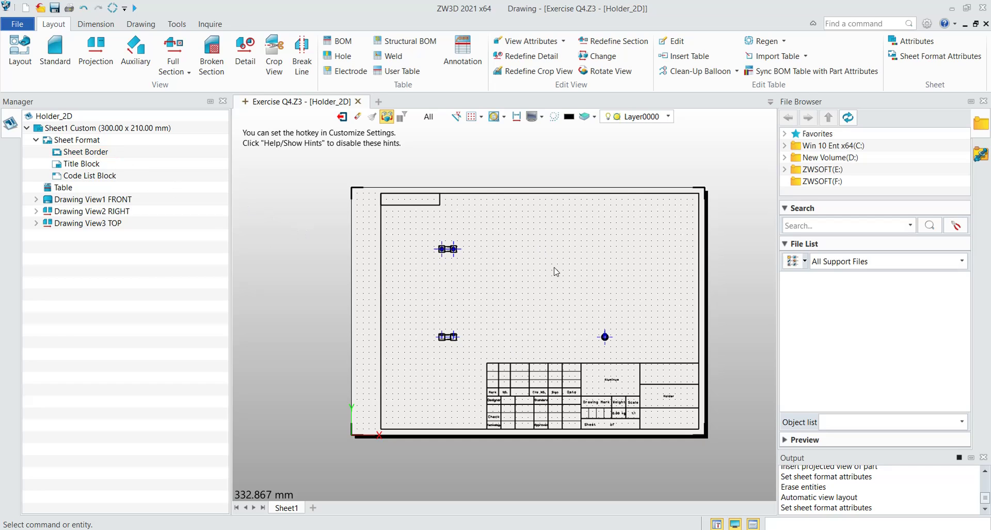
{"action": "scroll", "coordinate": [593, 415], "scroll_direction": "up", "scroll_amount": 2}
{"action": "scroll", "coordinate": [568, 408], "scroll_direction": "up", "scroll_amount": 2}
{"action": "middle_click_drag", "start_coordinate": [528, 395], "coordinate": [510, 393]}
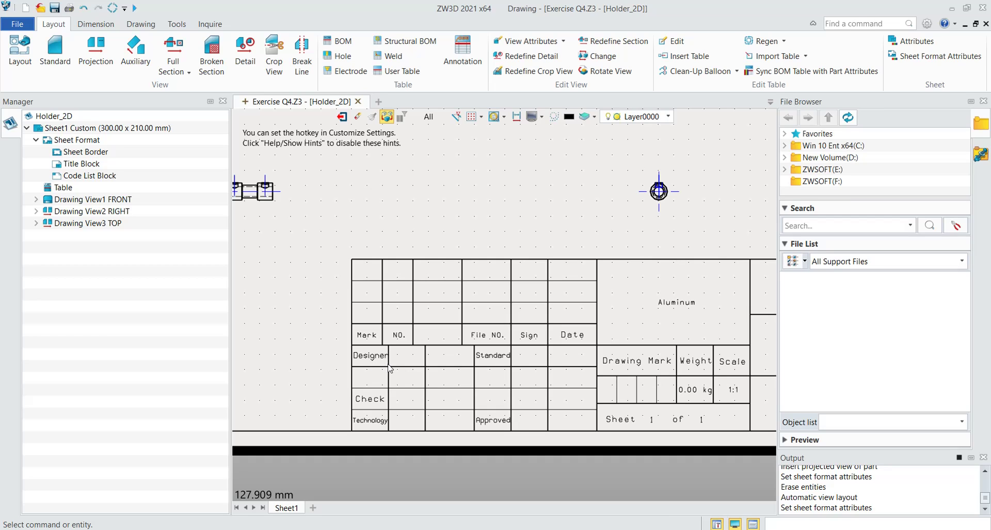
{"action": "scroll", "coordinate": [376, 356], "scroll_direction": "down", "scroll_amount": 3}
{"action": "scroll", "coordinate": [480, 370], "scroll_direction": "down", "scroll_amount": 3}
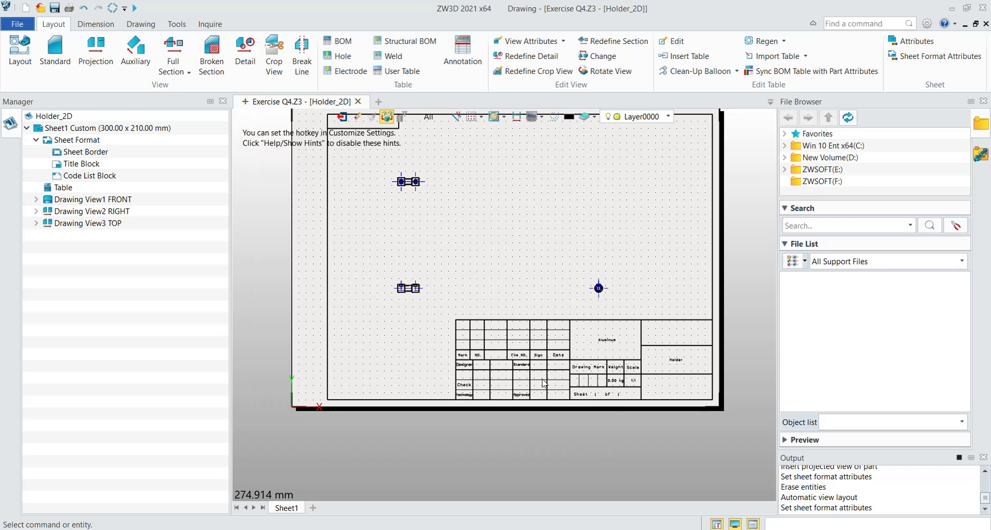
Open the sheet border sketch briefly, then return to the drawing.
{"action": "right_click", "coordinate": [83, 156]}
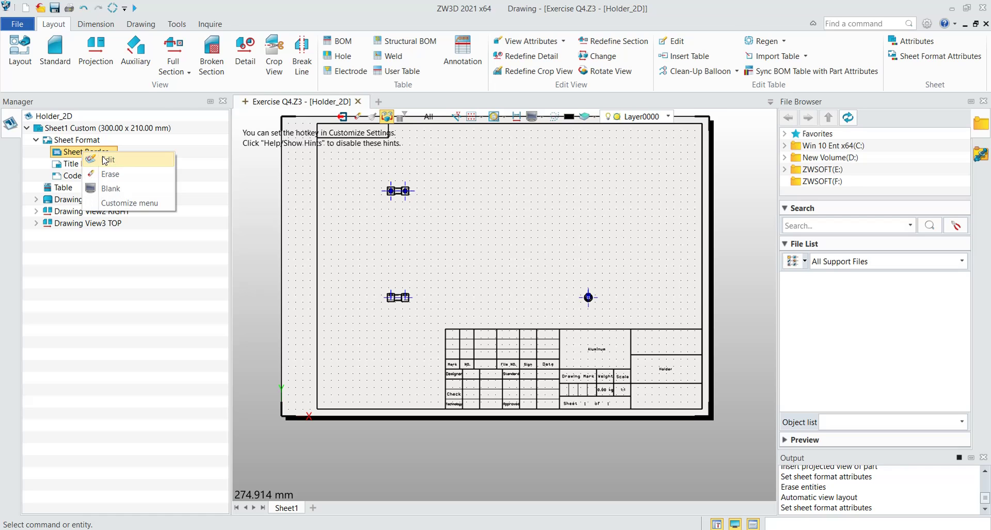
{"action": "left_click", "coordinate": [105, 160]}
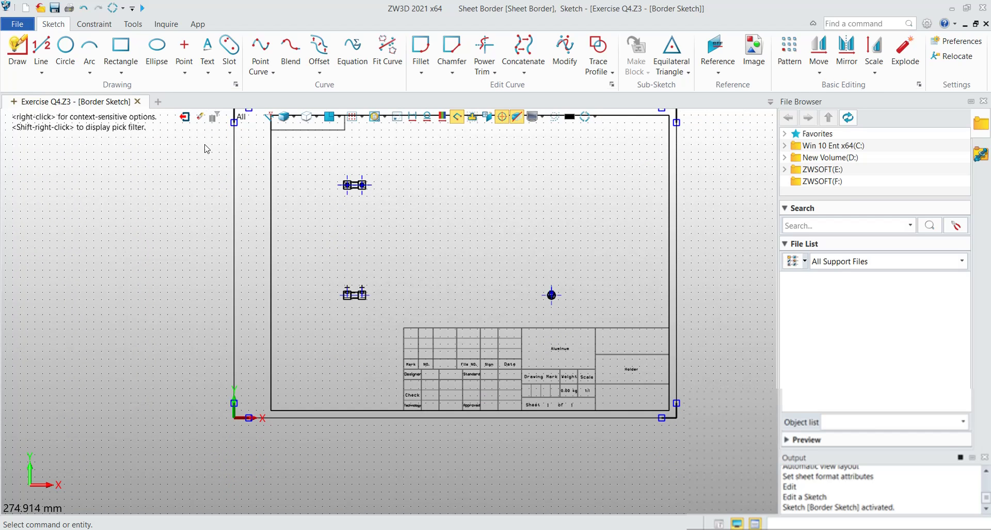
{"action": "left_click", "coordinate": [185, 116]}
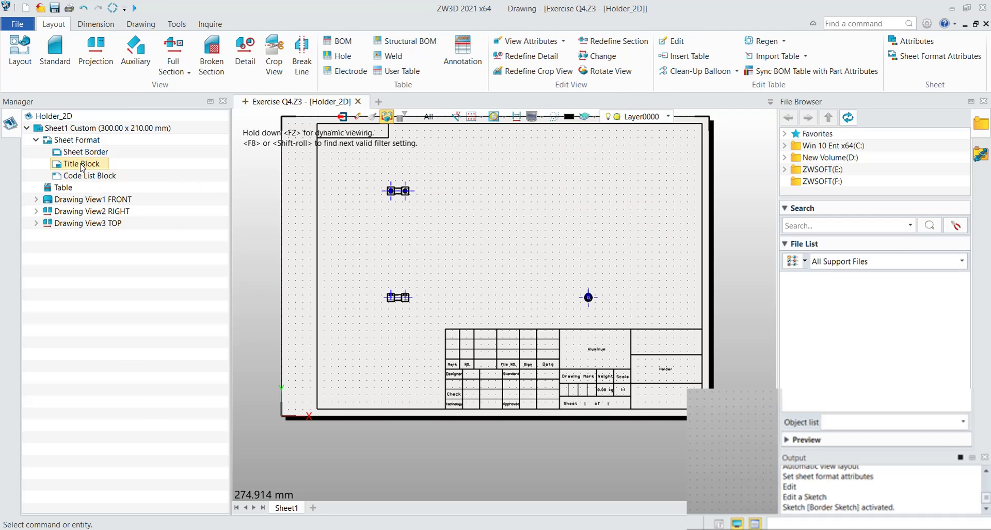
Edit the title block sketch and delete the Designer label.
{"action": "right_click", "coordinate": [81, 166]}
{"action": "left_click", "coordinate": [103, 171]}
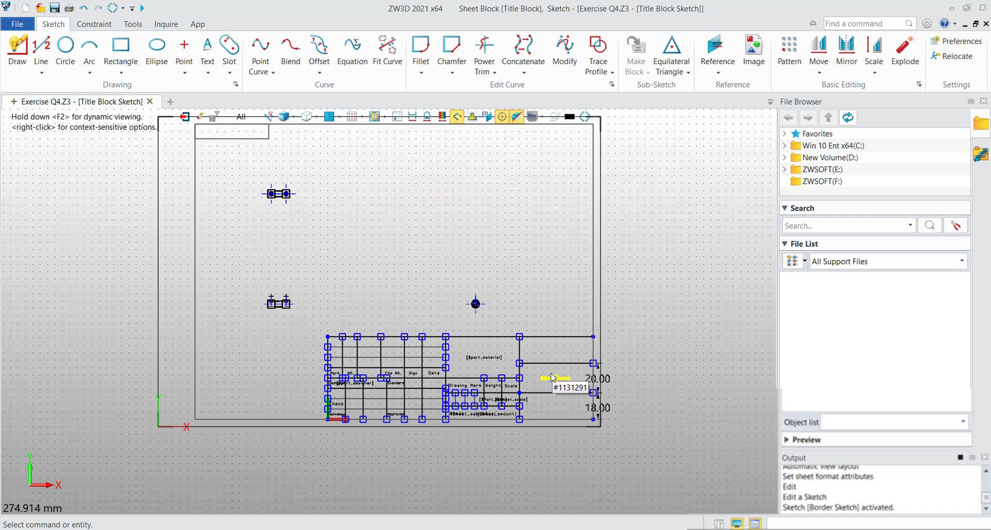
{"action": "scroll", "coordinate": [372, 392], "scroll_direction": "up", "scroll_amount": 4}
{"action": "scroll", "coordinate": [361, 390], "scroll_direction": "up", "scroll_amount": 2}
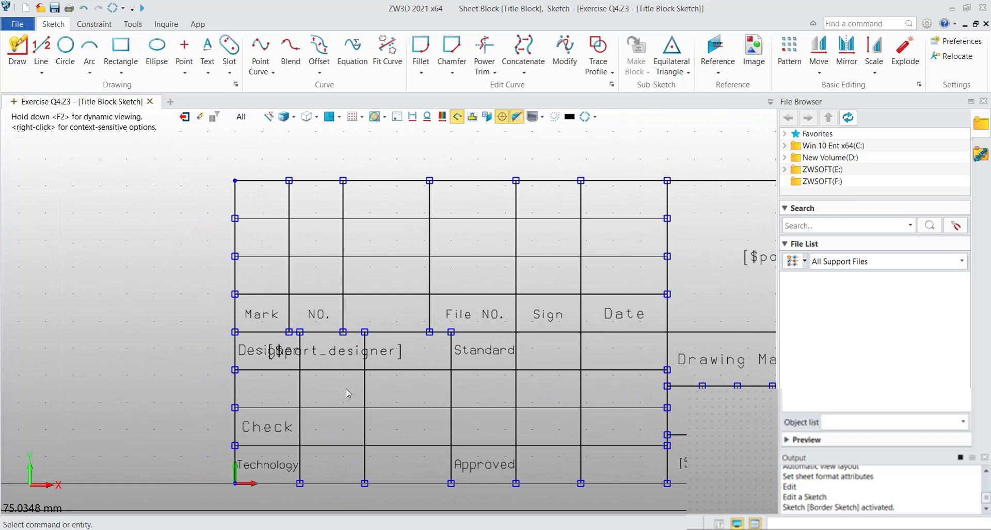
{"action": "left_click", "coordinate": [254, 355]}
{"action": "scroll", "coordinate": [254, 368], "scroll_direction": "up", "scroll_amount": 3}
{"action": "scroll", "coordinate": [300, 361], "scroll_direction": "up", "scroll_amount": 2}
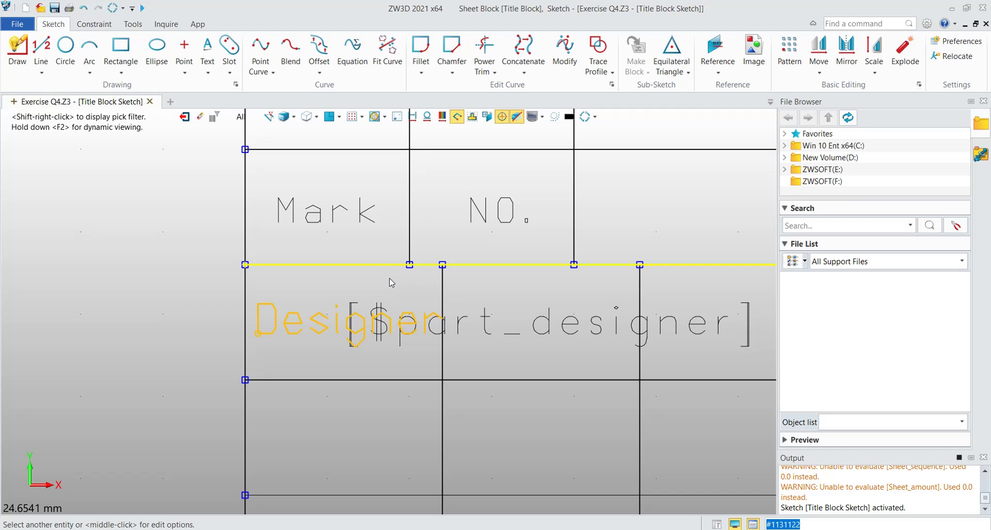
{"action": "scroll", "coordinate": [365, 308], "scroll_direction": "down", "scroll_amount": 3}
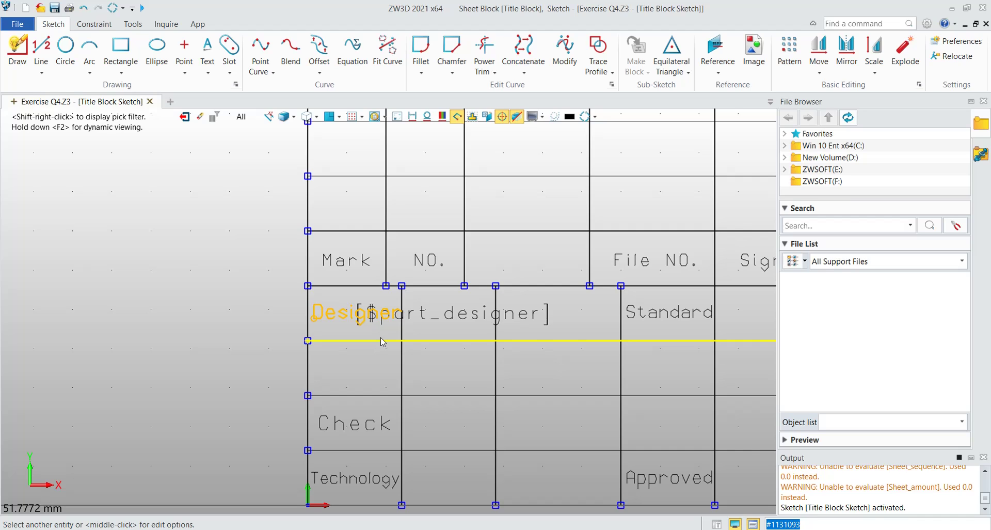
{"action": "scroll", "coordinate": [333, 322], "scroll_direction": "up", "scroll_amount": 1}
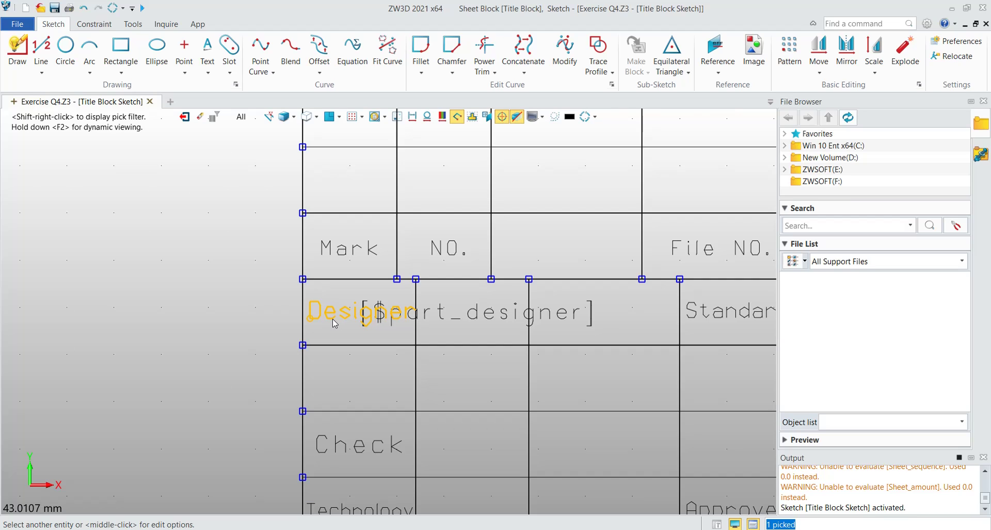
{"action": "key", "text": "Delete"}
Add a Designer1 text label in the designer cell and exit the sketch.
{"action": "left_click", "coordinate": [207, 49]}
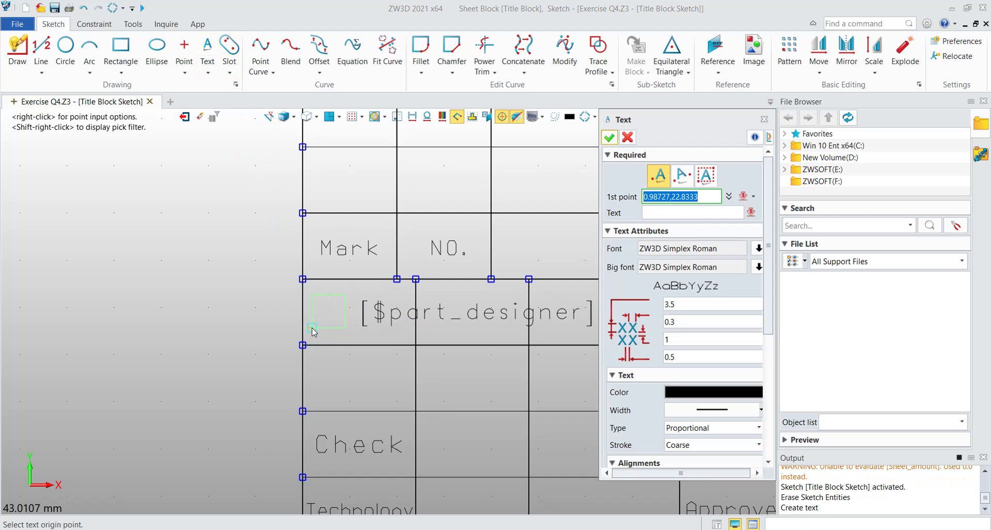
{"action": "left_click", "coordinate": [311, 328]}
{"action": "type", "text": "De"}
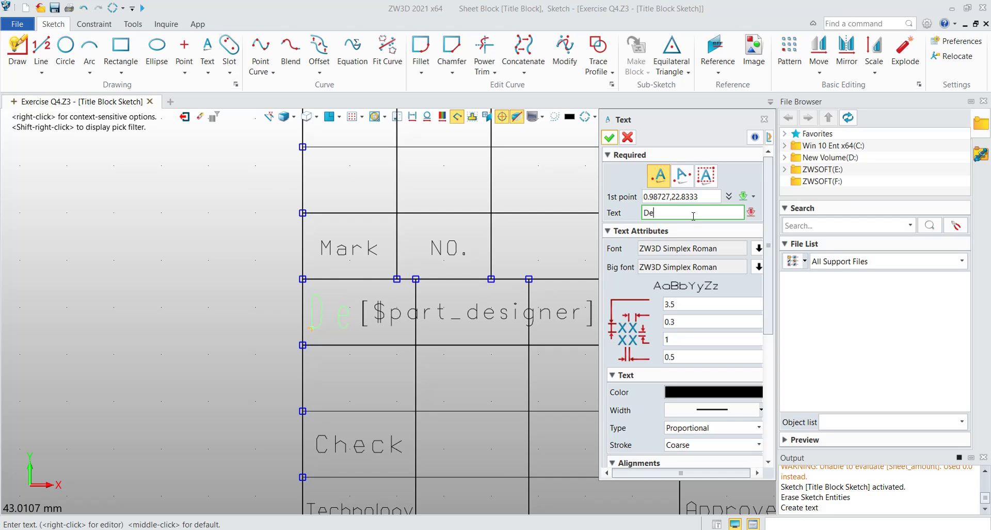
{"action": "type", "text": "sig"}
{"action": "key", "text": "BackSpace"}
{"action": "type", "text": "gner1"}
{"action": "left_click", "coordinate": [609, 137]}
{"action": "scroll", "coordinate": [443, 299], "scroll_direction": "down", "scroll_amount": 3}
{"action": "left_click", "coordinate": [184, 116]}
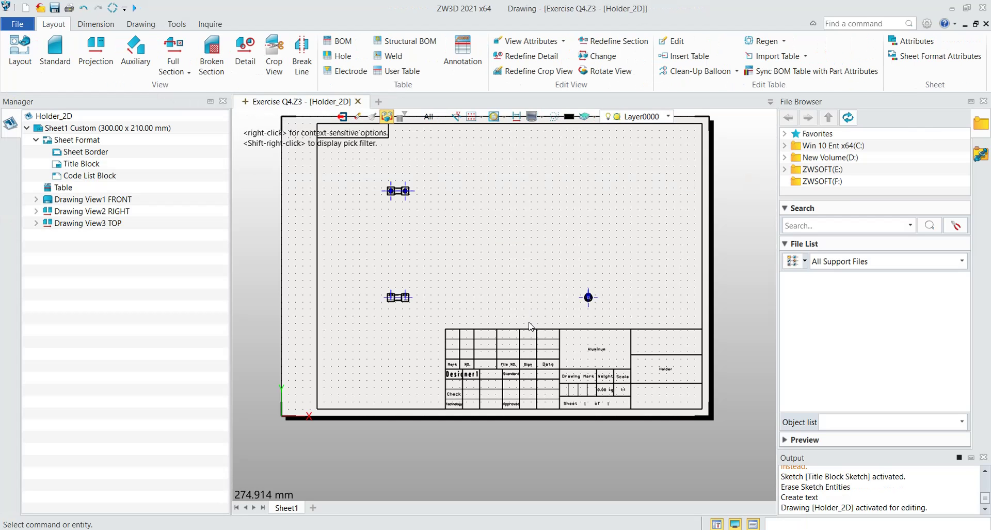
Reopen the title block sketch and delete the oversized Designer1 label.
{"action": "scroll", "coordinate": [460, 385], "scroll_direction": "up", "scroll_amount": 1}
{"action": "scroll", "coordinate": [486, 364], "scroll_direction": "up", "scroll_amount": 1}
{"action": "scroll", "coordinate": [423, 362], "scroll_direction": "down", "scroll_amount": 1}
{"action": "scroll", "coordinate": [420, 357], "scroll_direction": "down", "scroll_amount": 3}
{"action": "right_click", "coordinate": [81, 163]}
{"action": "left_click", "coordinate": [93, 168]}
{"action": "scroll", "coordinate": [293, 370], "scroll_direction": "up", "scroll_amount": 3}
{"action": "scroll", "coordinate": [293, 371], "scroll_direction": "up", "scroll_amount": 2}
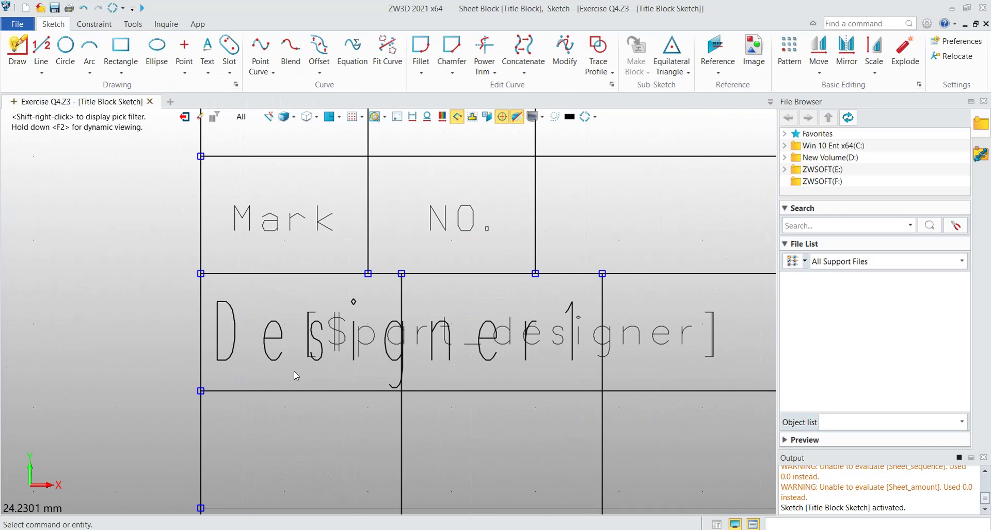
{"action": "left_click", "coordinate": [265, 338]}
{"action": "key", "text": "Delete"}
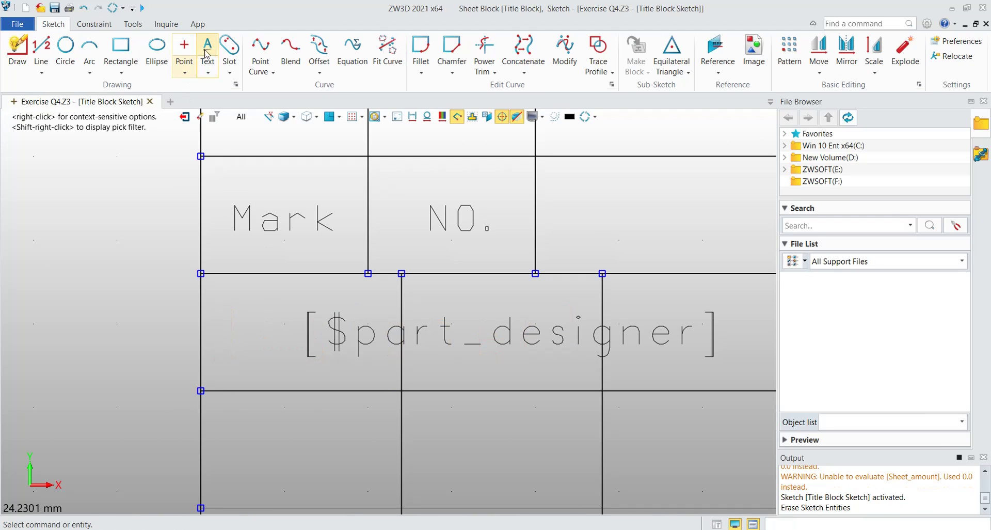
Recreate the Designer1 label in the designer cell with text height 2.5.
{"action": "left_click", "coordinate": [207, 52]}
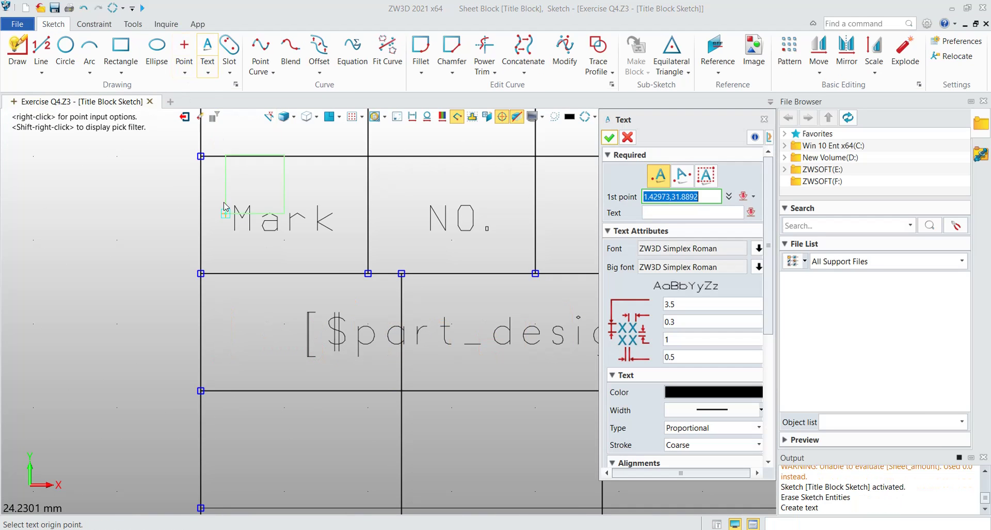
{"action": "left_click", "coordinate": [211, 376]}
{"action": "type", "text": "Dé"}
{"action": "type", "text": "signer1"}
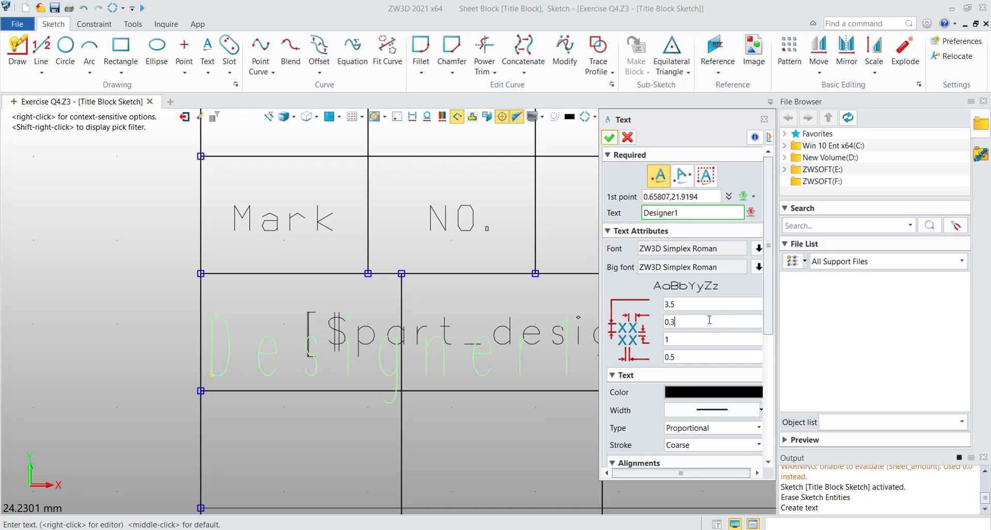
{"action": "key", "text": "BackSpace"}
{"action": "type", "text": "1"}
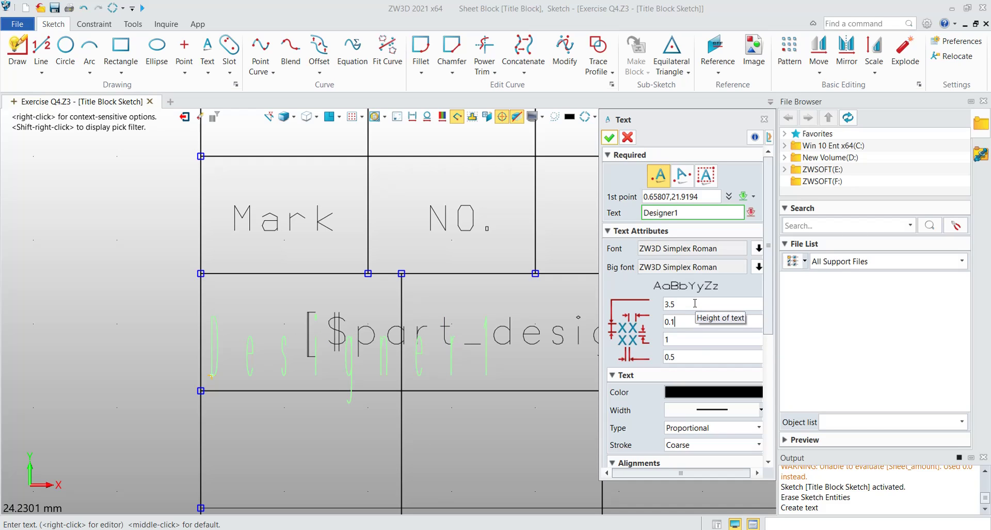
{"action": "left_click", "coordinate": [694, 303]}
{"action": "key", "text": "BackSpace"}
{"action": "key", "text": "BackSpace"}
{"action": "type", "text": "2.5"}
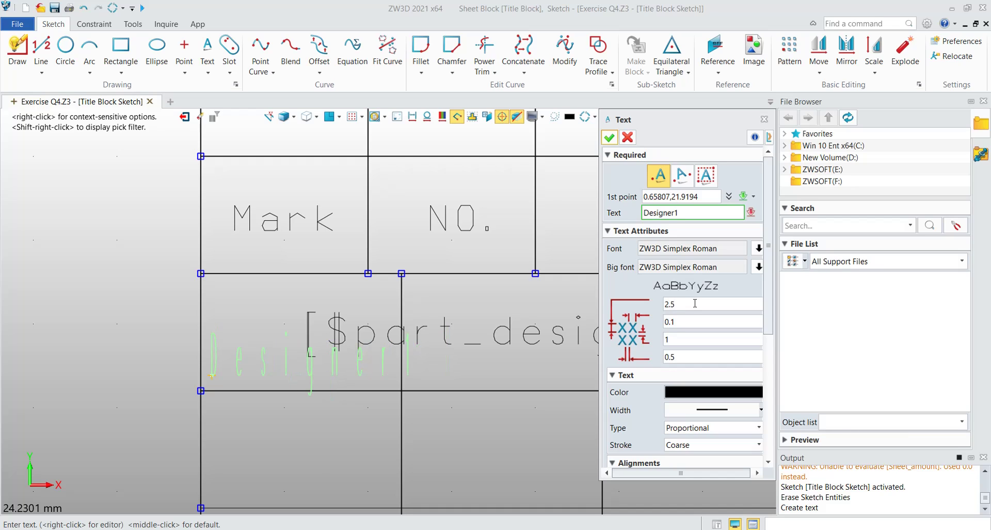
Adjust the label's letter spacing, settling on 0.5.
{"action": "left_click", "coordinate": [685, 354]}
{"action": "key", "text": "BackSpace"}
{"action": "type", "text": "1"}
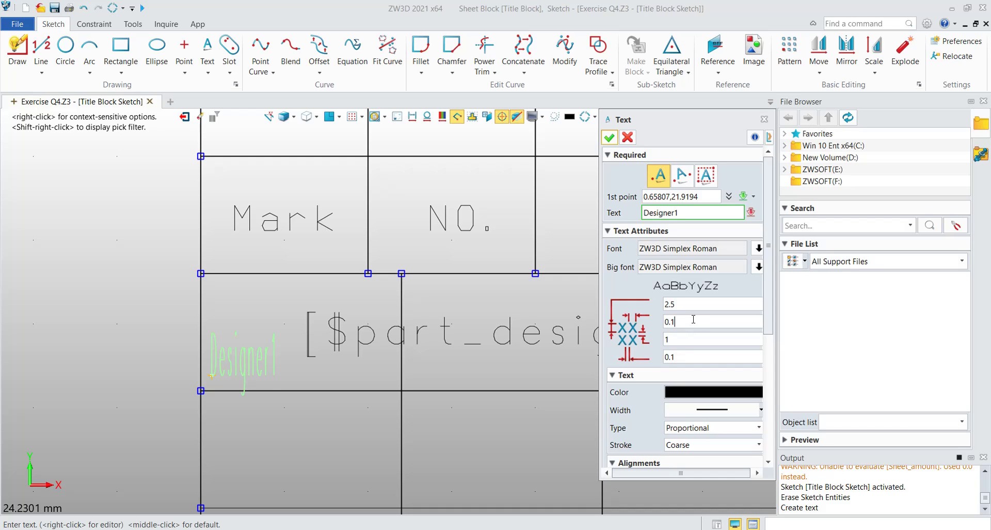
{"action": "key", "text": "BackSpace"}
{"action": "type", "text": "3"}
{"action": "key", "text": "BackSpace"}
{"action": "type", "text": "5"}
Commit the resized Designer1 label and leave the title block sketch.
{"action": "left_click", "coordinate": [609, 137]}
{"action": "scroll", "coordinate": [438, 287], "scroll_direction": "down", "scroll_amount": 3}
{"action": "left_click", "coordinate": [184, 116]}
Check the title block's Scale column and the sheet corner, then bring up the Sheet Border context menu.
{"action": "middle_click_drag", "start_coordinate": [567, 357], "coordinate": [441, 345]}
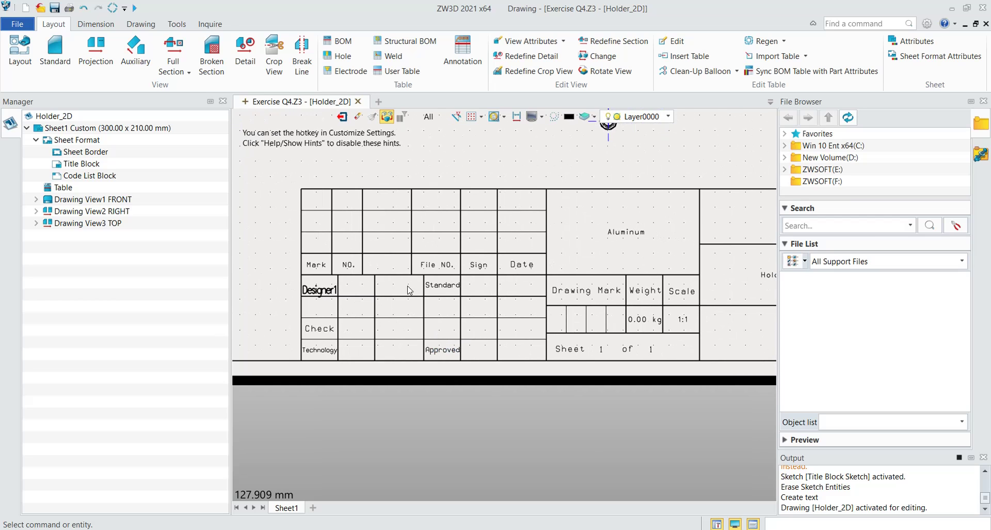
{"action": "scroll", "coordinate": [395, 296], "scroll_direction": "down", "scroll_amount": 4}
{"action": "scroll", "coordinate": [548, 435], "scroll_direction": "down", "scroll_amount": 1}
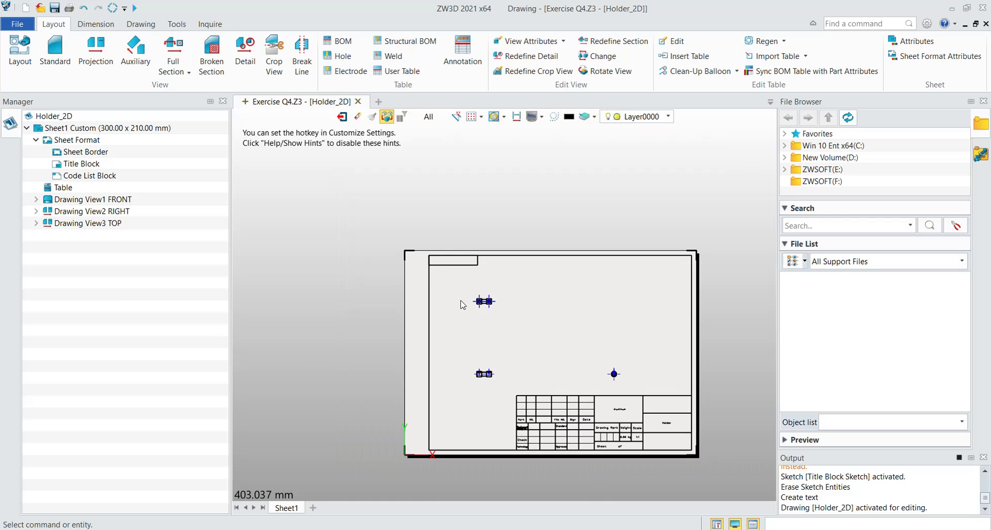
{"action": "scroll", "coordinate": [431, 279], "scroll_direction": "up", "scroll_amount": 3}
{"action": "mouse_move", "coordinate": [457, 320]}
{"action": "middle_mouse_down"}
{"action": "mouse_move", "coordinate": [426, 274]}
{"action": "mouse_move", "coordinate": [375, 252]}
{"action": "middle_mouse_up"}
{"action": "scroll", "coordinate": [375, 187], "scroll_direction": "down", "scroll_amount": 2}
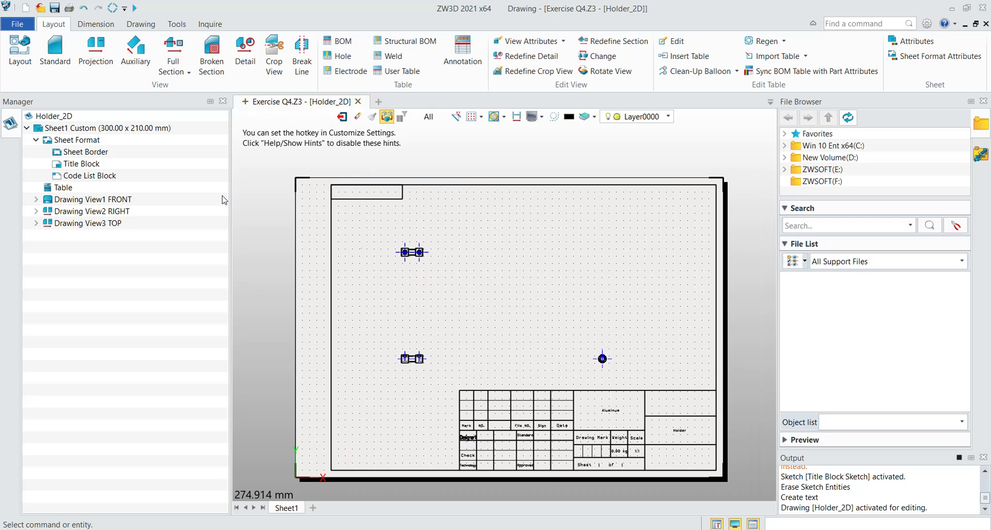
{"action": "left_click", "coordinate": [72, 151]}
{"action": "right_click", "coordinate": [75, 152]}
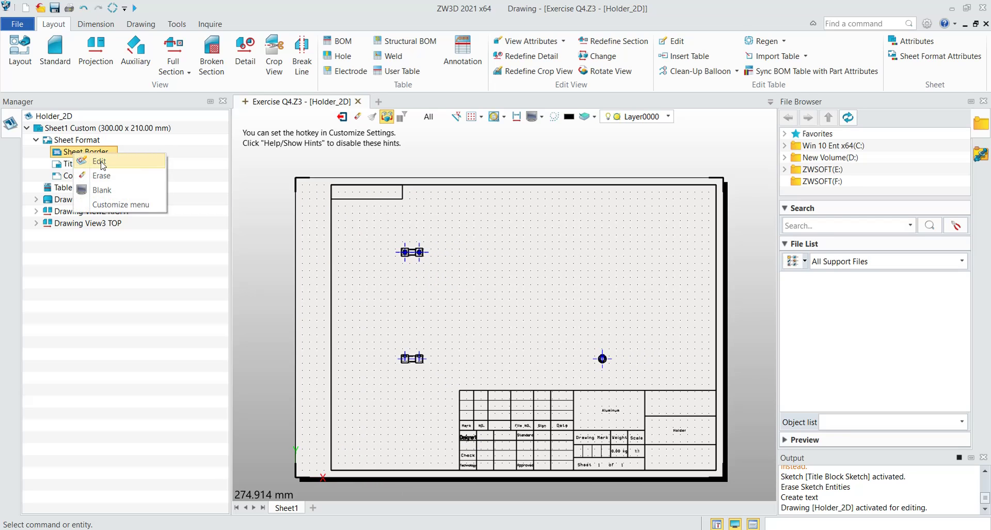
{"action": "left_click", "coordinate": [102, 164]}
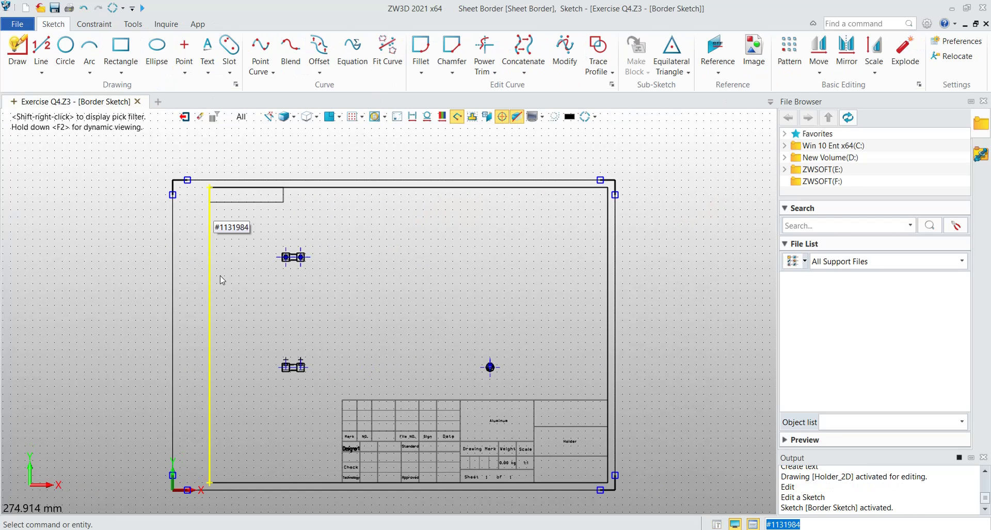
{"action": "scroll", "coordinate": [219, 299], "scroll_direction": "up", "scroll_amount": 2}
{"action": "middle_click_drag", "start_coordinate": [272, 295], "coordinate": [339, 326]}
{"action": "scroll", "coordinate": [280, 252], "scroll_direction": "up", "scroll_amount": 6}
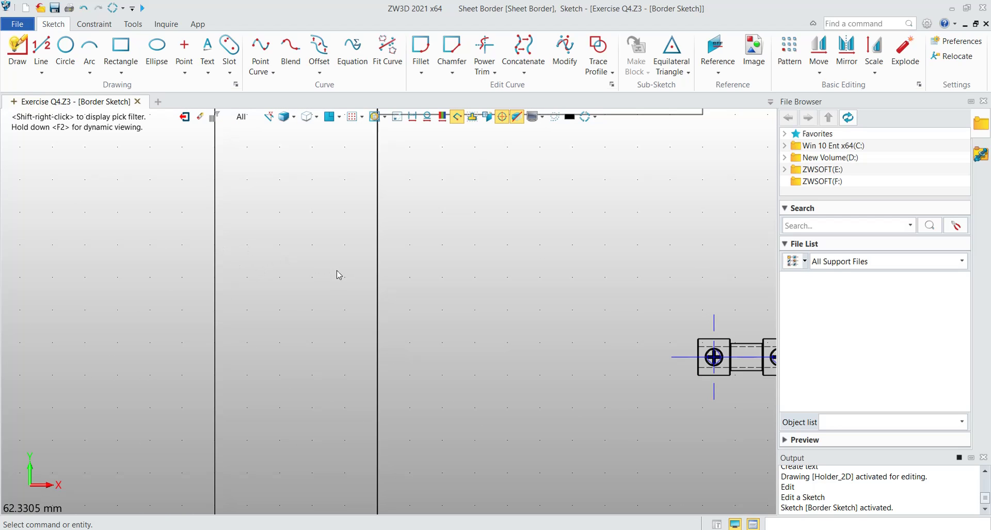
{"action": "scroll", "coordinate": [324, 281], "scroll_direction": "down", "scroll_amount": 3}
{"action": "scroll", "coordinate": [323, 280], "scroll_direction": "down", "scroll_amount": 2}
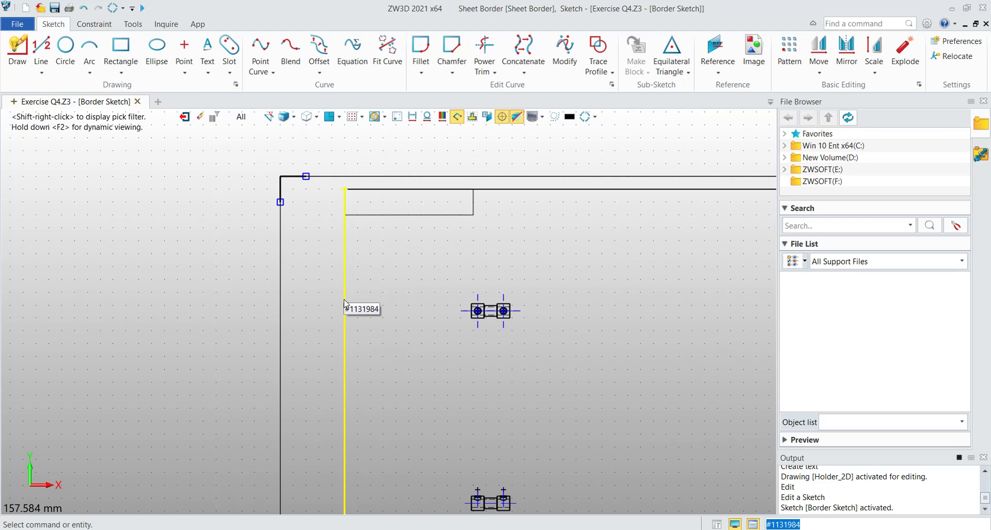
{"action": "left_click_drag", "start_coordinate": [344, 299], "coordinate": [311, 306]}
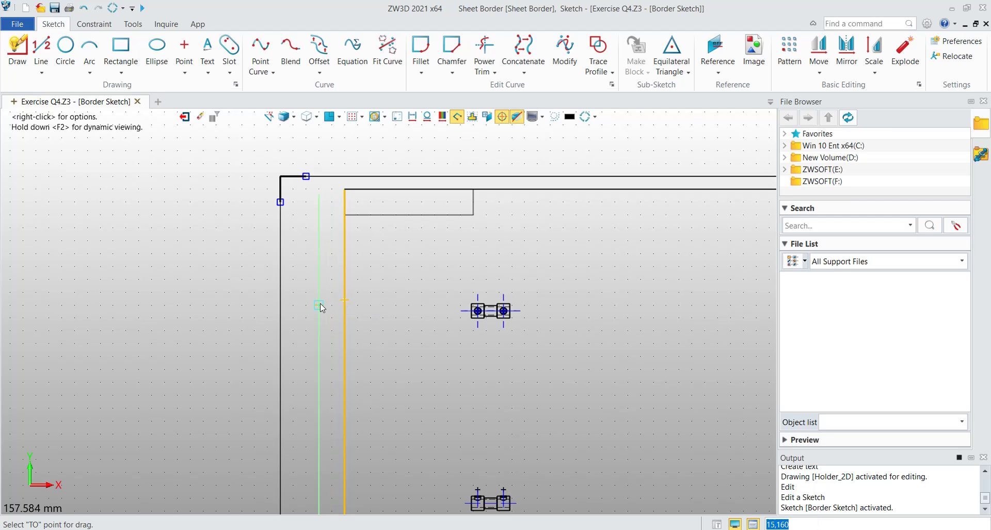
{"action": "left_click", "coordinate": [314, 306]}
{"action": "key", "text": "ctrl+z"}
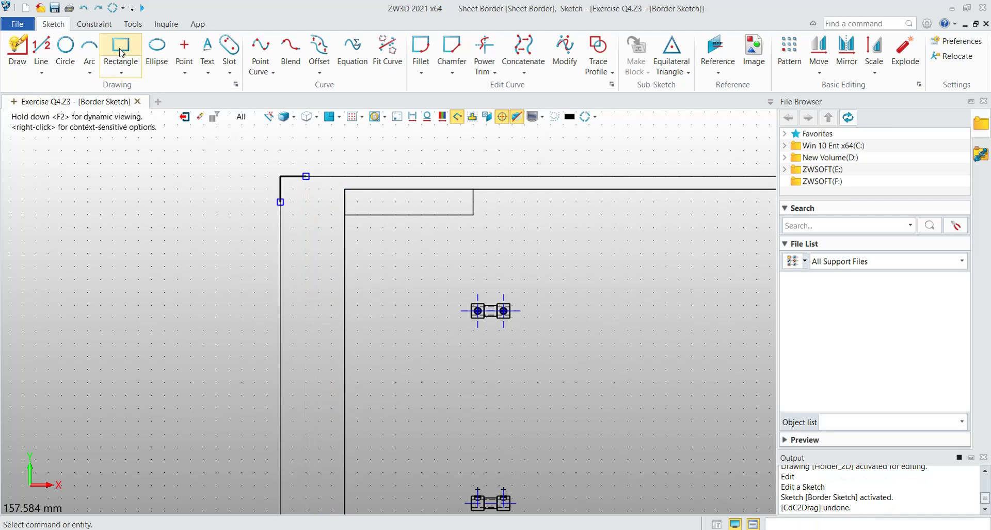
{"action": "left_click", "coordinate": [104, 27]}
{"action": "scroll", "coordinate": [129, 29], "scroll_direction": "down", "scroll_amount": 1}
{"action": "scroll", "coordinate": [137, 27], "scroll_direction": "down", "scroll_amount": 1}
{"action": "left_click", "coordinate": [135, 27]}
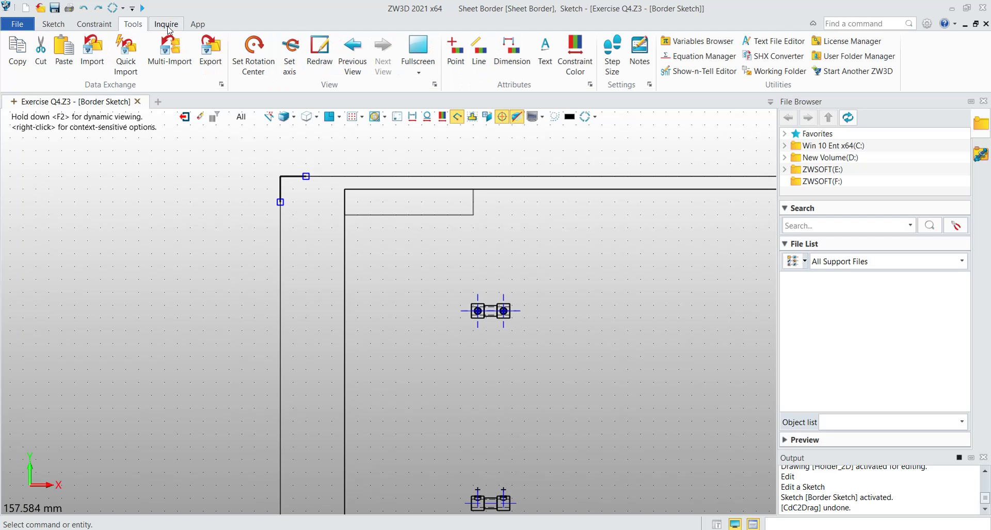
{"action": "left_click", "coordinate": [97, 26]}
{"action": "left_click", "coordinate": [52, 26]}
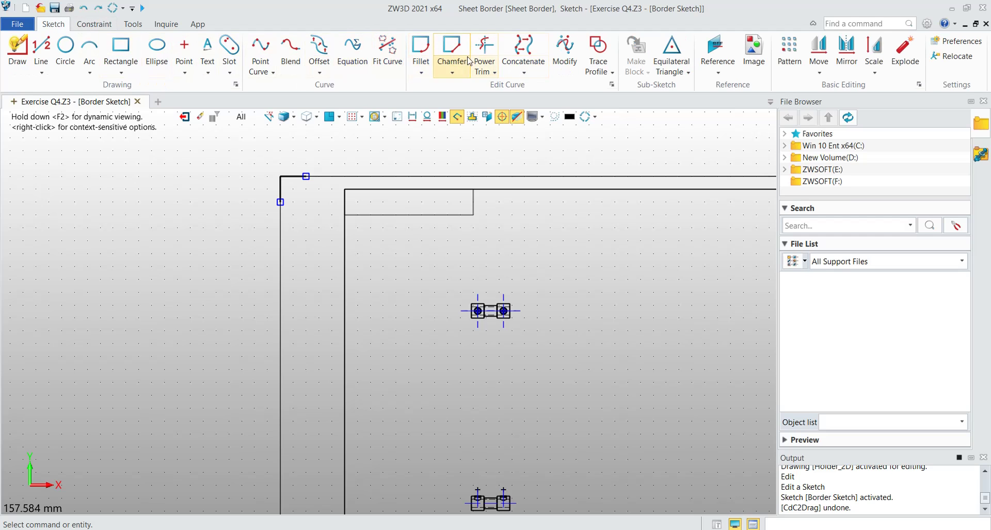
{"action": "left_click", "coordinate": [818, 52]}
{"action": "left_click", "coordinate": [343, 293]}
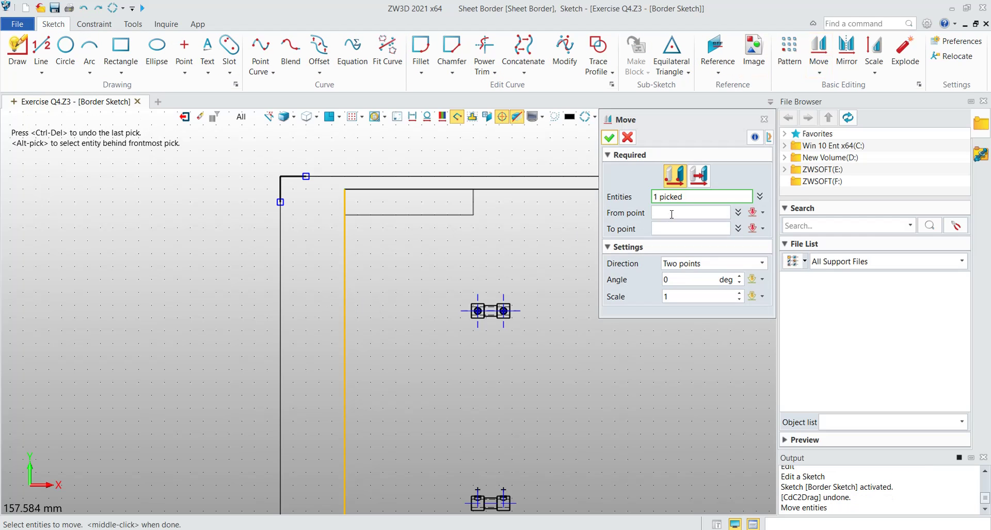
{"action": "left_click", "coordinate": [699, 177]}
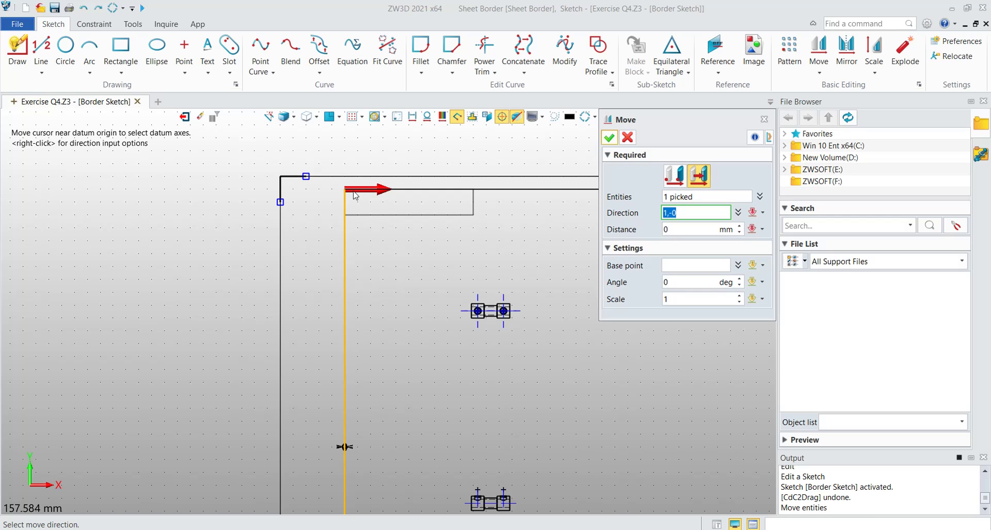
{"action": "scroll", "coordinate": [353, 194], "scroll_direction": "down", "scroll_amount": 5}
{"action": "left_click", "coordinate": [345, 275]}
{"action": "scroll", "coordinate": [466, 274], "scroll_direction": "up", "scroll_amount": 2}
{"action": "left_click", "coordinate": [675, 228]}
{"action": "type", "text": "128"}
{"action": "scroll", "coordinate": [676, 229], "scroll_direction": "up", "scroll_amount": 1}
{"action": "left_click", "coordinate": [609, 137]}
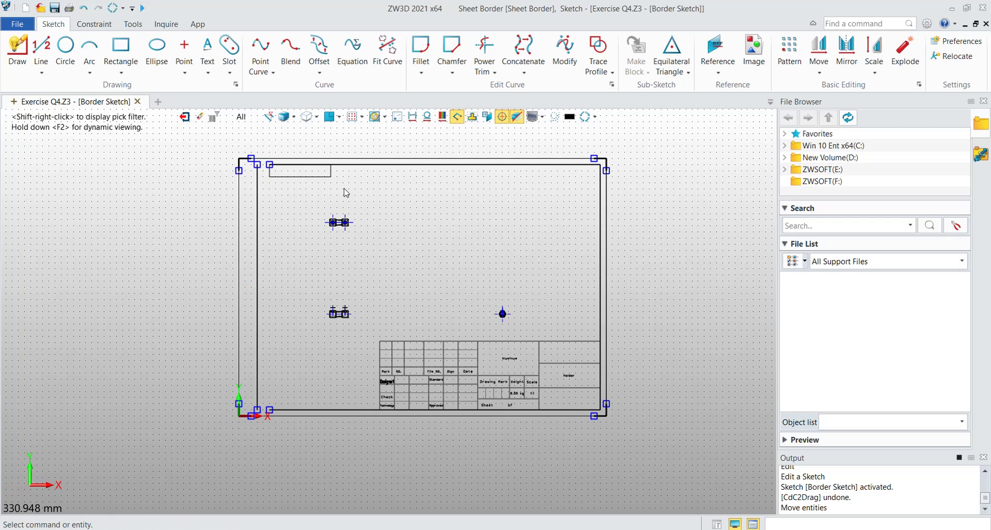
{"action": "middle_click_drag", "start_coordinate": [347, 193], "coordinate": [362, 242]}
{"action": "scroll", "coordinate": [287, 281], "scroll_direction": "up", "scroll_amount": 3}
{"action": "left_click_drag", "start_coordinate": [282, 157], "coordinate": [261, 156]}
{"action": "scroll", "coordinate": [283, 160], "scroll_direction": "down", "scroll_amount": 3}
{"action": "scroll", "coordinate": [358, 299], "scroll_direction": "up", "scroll_amount": 3}
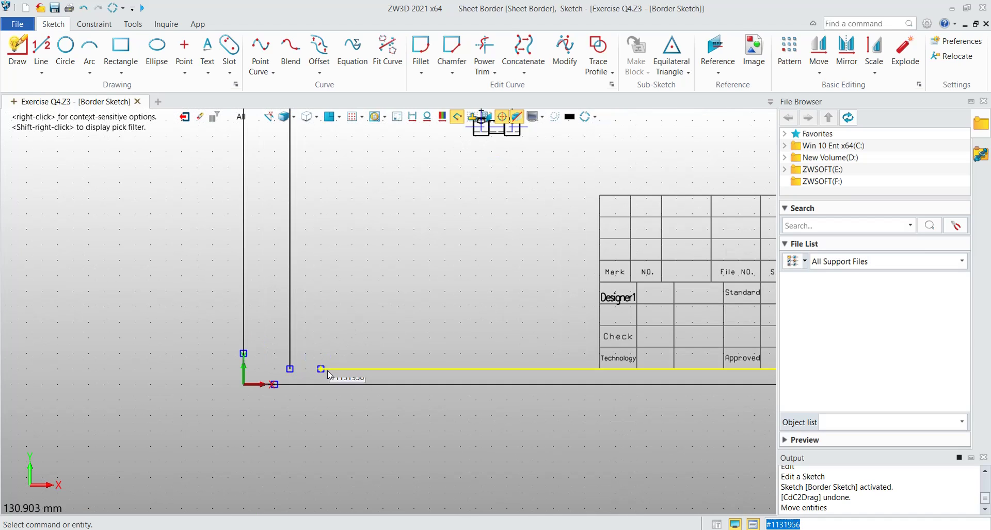
{"action": "scroll", "coordinate": [365, 259], "scroll_direction": "down", "scroll_amount": 1}
{"action": "scroll", "coordinate": [397, 255], "scroll_direction": "down", "scroll_amount": 3}
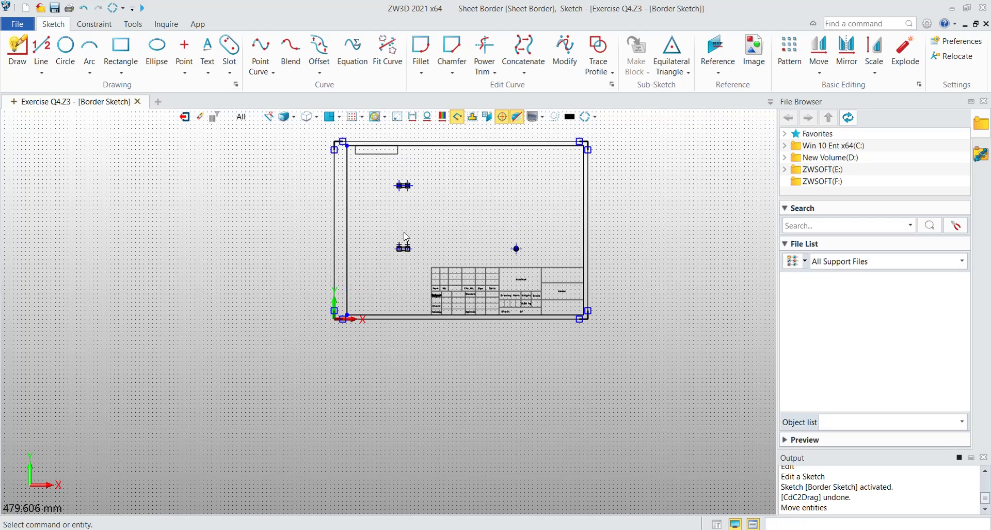
Leave the border sketch and start editing the Code List Block sketch.
{"action": "left_click", "coordinate": [186, 118]}
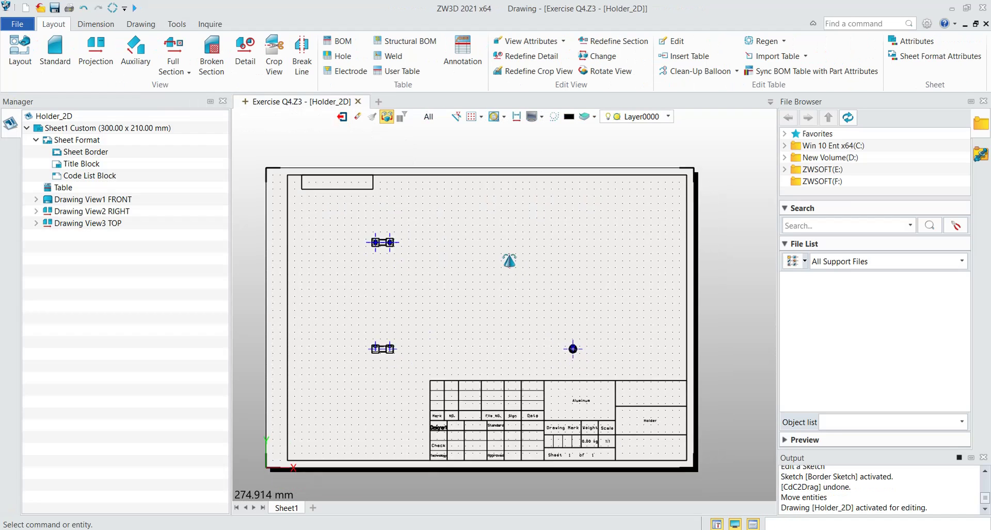
{"action": "scroll", "coordinate": [509, 259], "scroll_direction": "down", "scroll_amount": 2}
{"action": "scroll", "coordinate": [516, 276], "scroll_direction": "up", "scroll_amount": 1}
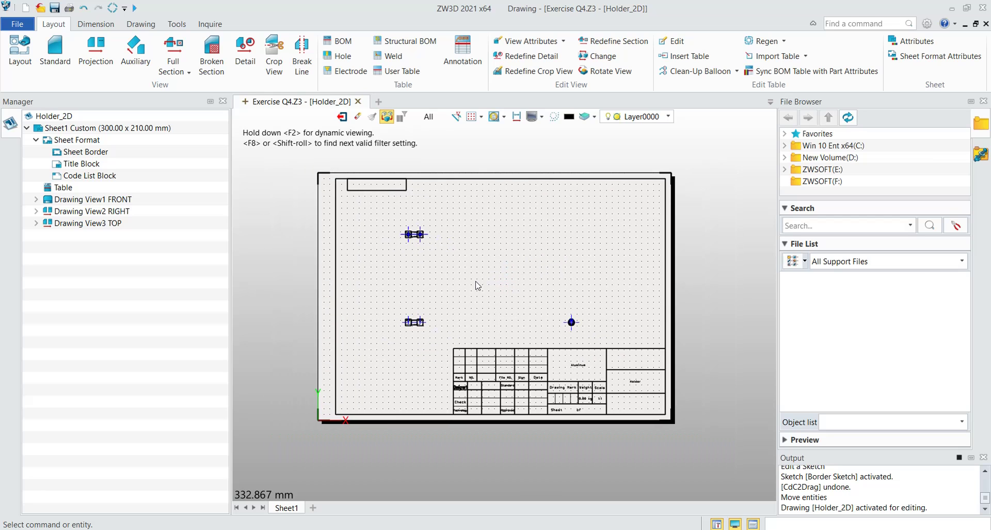
{"action": "middle_click_drag", "start_coordinate": [498, 333], "coordinate": [540, 330]}
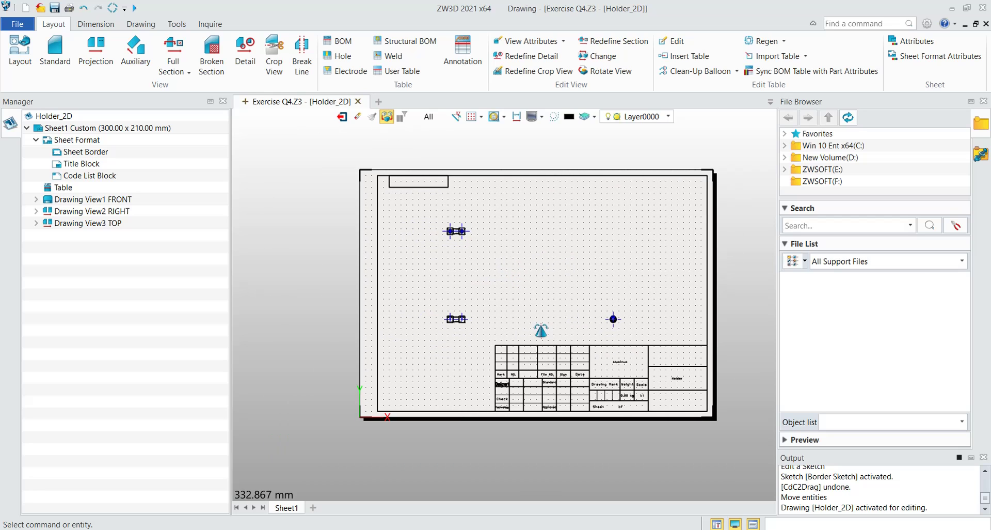
{"action": "right_click", "coordinate": [93, 179]}
{"action": "left_click", "coordinate": [110, 184]}
{"action": "scroll", "coordinate": [275, 183], "scroll_direction": "up", "scroll_amount": 5}
{"action": "scroll", "coordinate": [321, 204], "scroll_direction": "up", "scroll_amount": 2}
Change the code list block width from 50 to 70 mm and exit the sketch.
{"action": "double_click", "coordinate": [401, 252]}
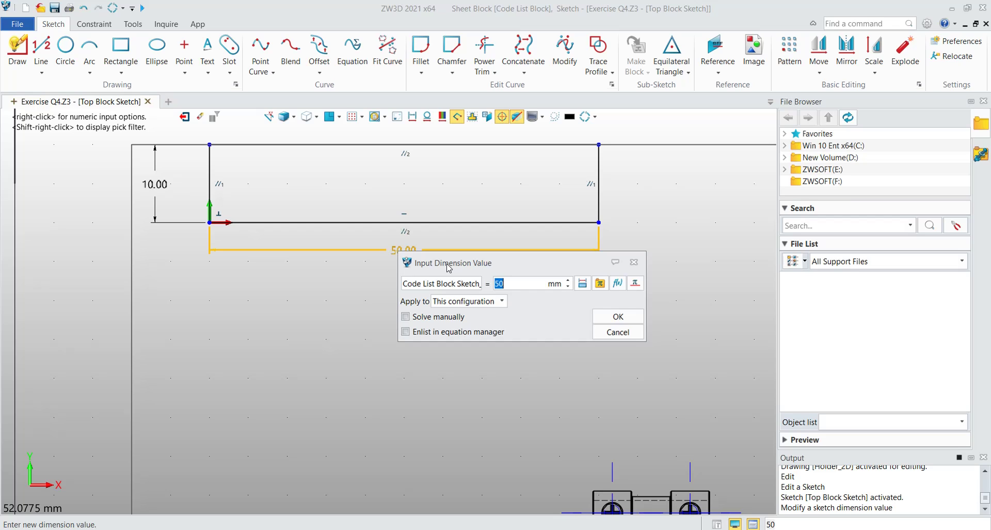
{"action": "type", "text": "70"}
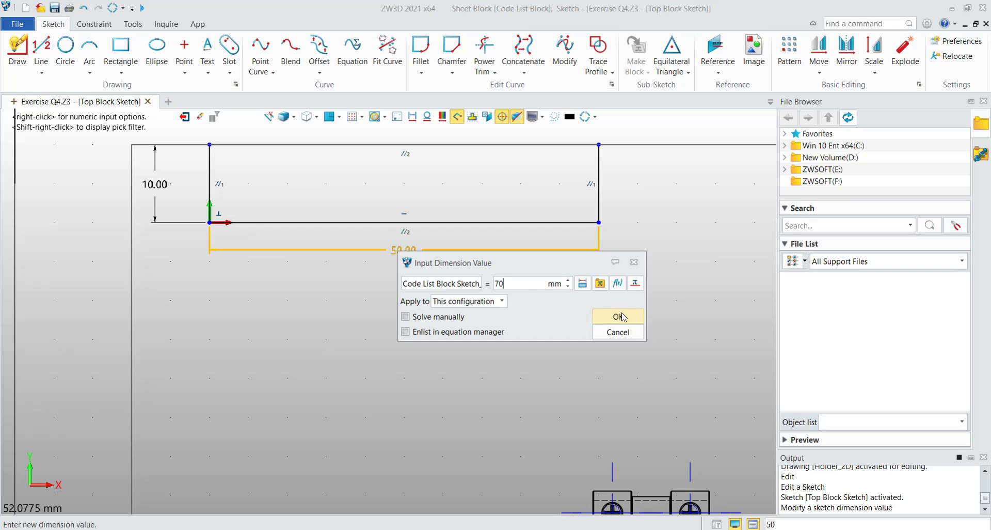
{"action": "left_click", "coordinate": [618, 316]}
{"action": "scroll", "coordinate": [621, 317], "scroll_direction": "down", "scroll_amount": 3}
{"action": "left_click", "coordinate": [184, 116]}
{"action": "scroll", "coordinate": [421, 311], "scroll_direction": "up", "scroll_amount": 3}
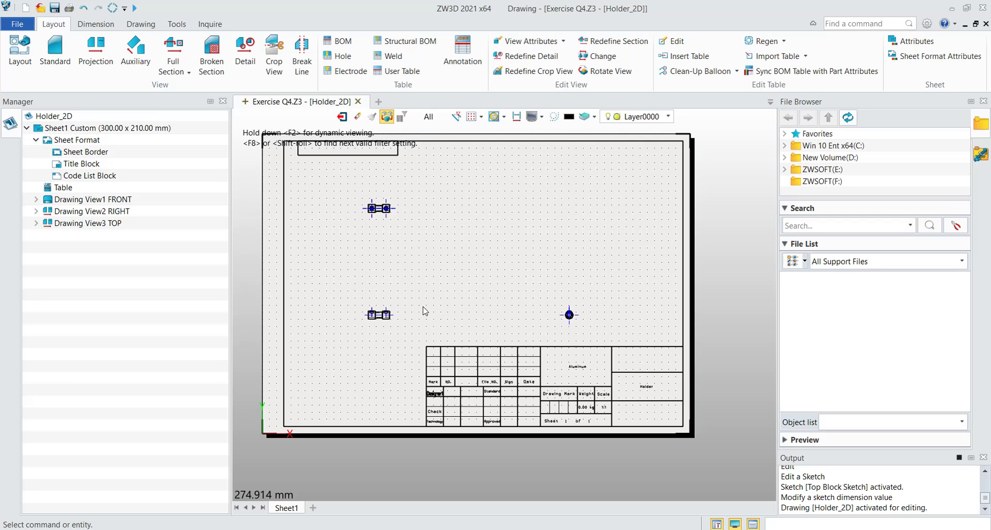
Pan and zoom around the Holder_2D sheet to check its views, title block and code list block.
{"action": "scroll", "coordinate": [516, 302], "scroll_direction": "down", "scroll_amount": 2}
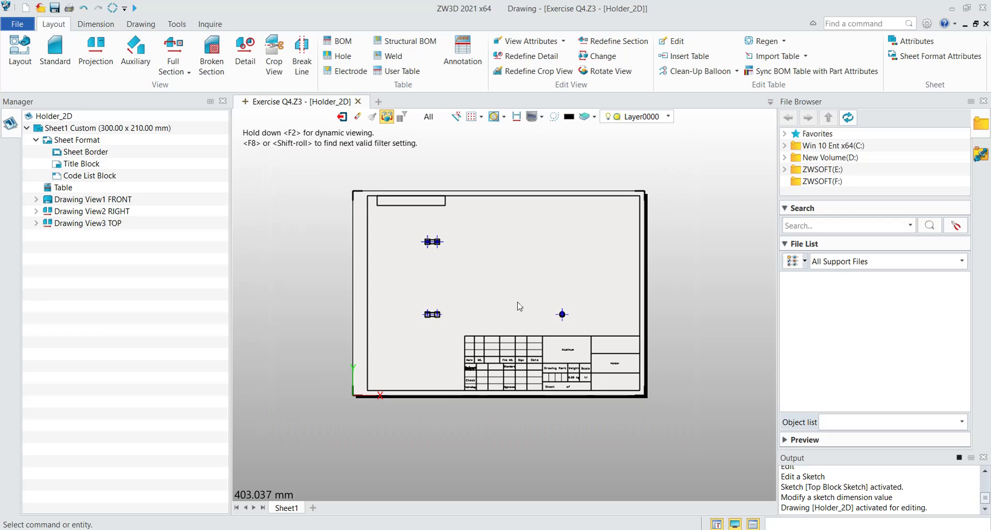
{"action": "middle_click_drag", "start_coordinate": [518, 305], "coordinate": [494, 300]}
{"action": "mouse_move", "coordinate": [442, 336]}
{"action": "middle_mouse_down"}
{"action": "mouse_move", "coordinate": [475, 323]}
{"action": "mouse_move", "coordinate": [494, 342]}
{"action": "middle_mouse_up"}
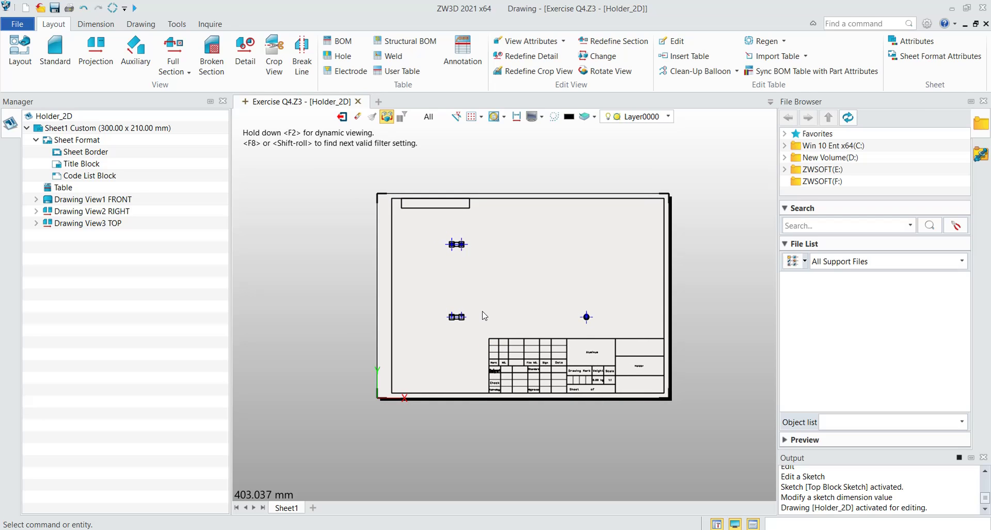
{"action": "scroll", "coordinate": [537, 310], "scroll_direction": "up", "scroll_amount": 2}
{"action": "scroll", "coordinate": [555, 310], "scroll_direction": "up", "scroll_amount": 1}
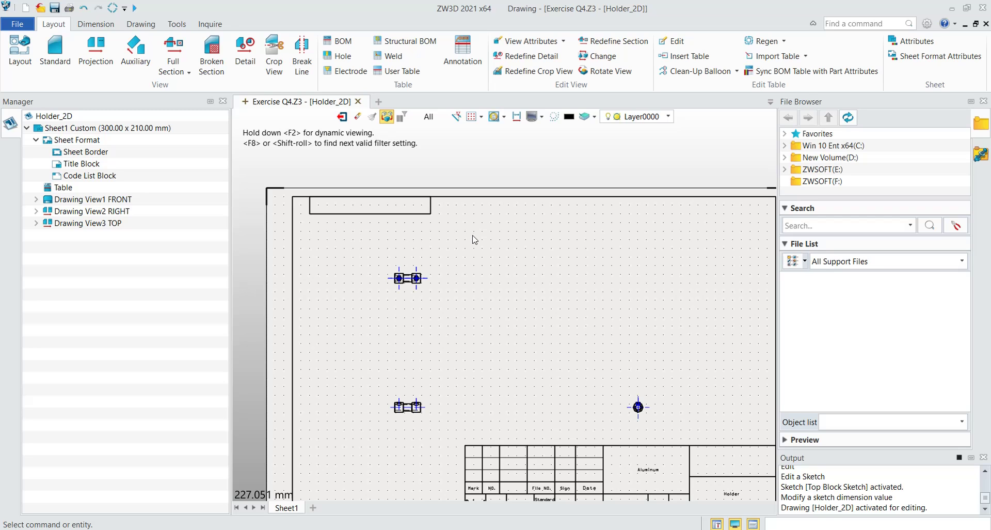
{"action": "scroll", "coordinate": [473, 238], "scroll_direction": "down", "scroll_amount": 1}
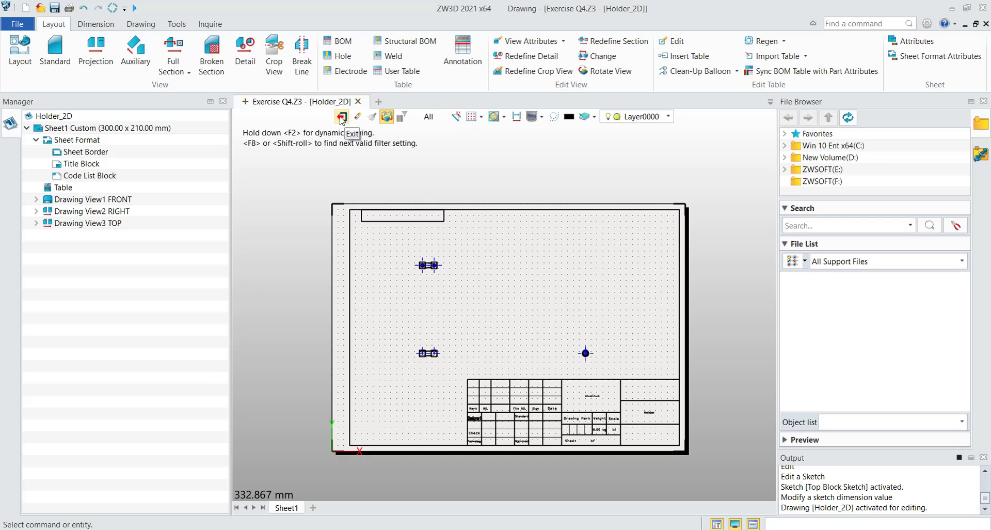
Open Templates_MM.Z3 from Recent Files and scroll its template list down to the A4 formats.
{"action": "left_click", "coordinate": [21, 28]}
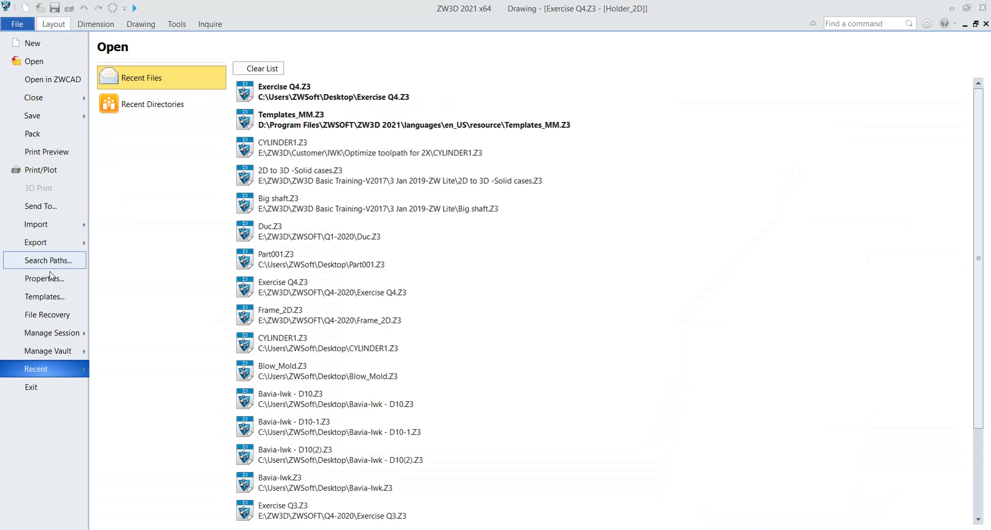
{"action": "left_click", "coordinate": [49, 292]}
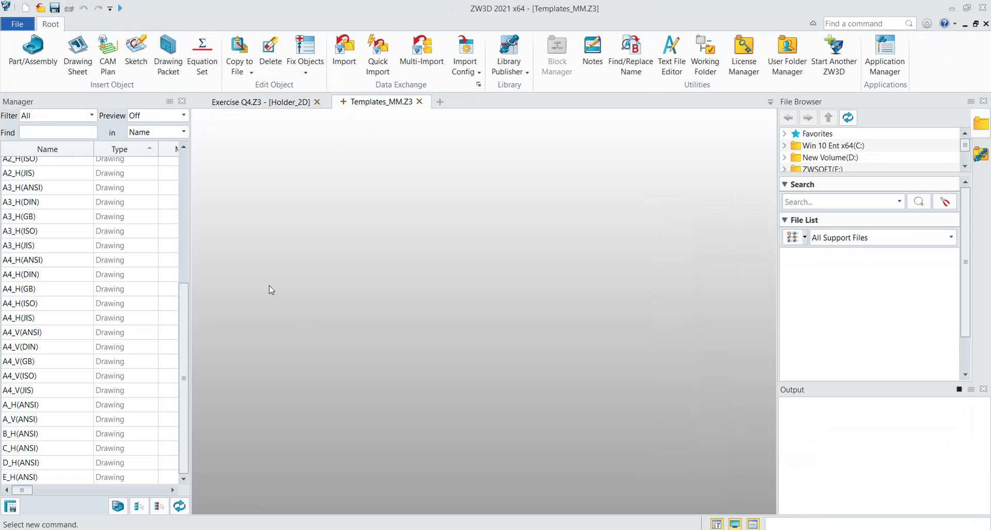
{"action": "left_click_drag", "start_coordinate": [183, 361], "coordinate": [195, 207]}
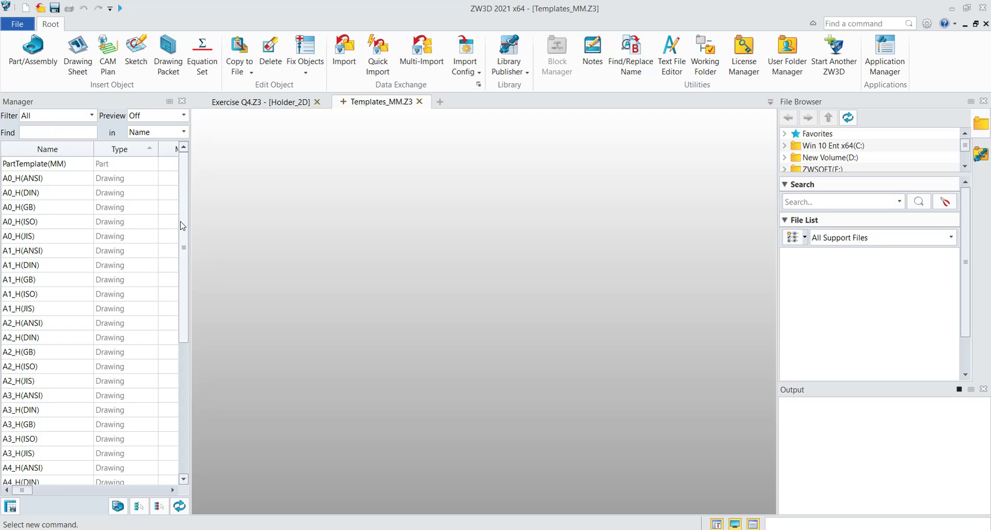
{"action": "mouse_move", "coordinate": [181, 222]}
{"action": "left_mouse_down"}
{"action": "mouse_move", "coordinate": [183, 242]}
{"action": "mouse_move", "coordinate": [181, 222]}
{"action": "left_mouse_up"}
{"action": "scroll", "coordinate": [81, 235], "scroll_direction": "down", "scroll_amount": 1}
{"action": "scroll", "coordinate": [81, 281], "scroll_direction": "down", "scroll_amount": 2}
{"action": "scroll", "coordinate": [83, 286], "scroll_direction": "down", "scroll_amount": 2}
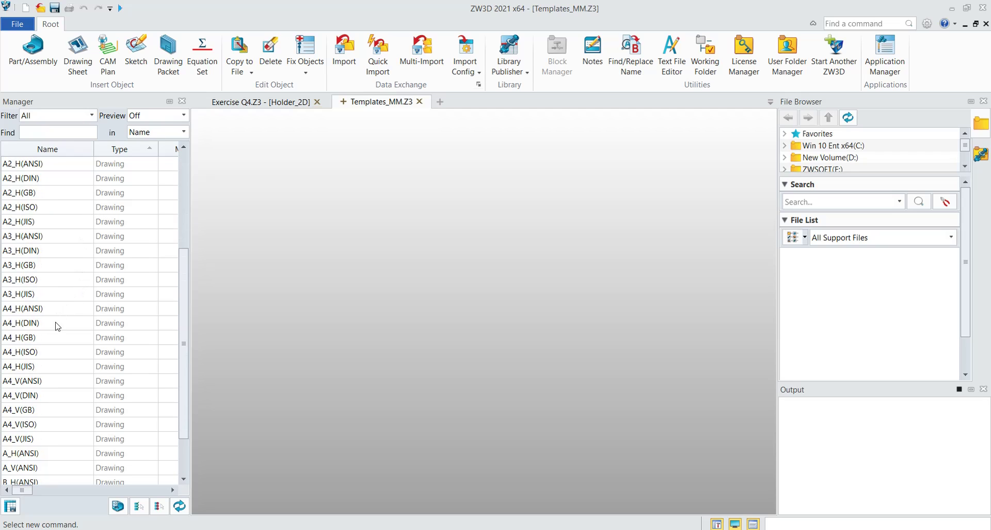
Copy and paste the A4_H(ISO) template to create a duplicate.
{"action": "left_click", "coordinate": [43, 357]}
{"action": "right_click", "coordinate": [44, 357]}
{"action": "left_click", "coordinate": [81, 438]}
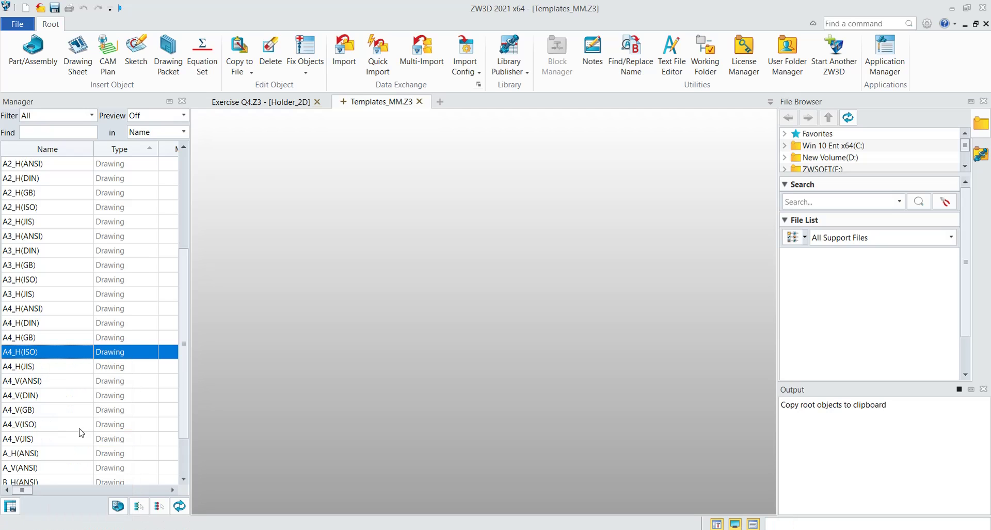
{"action": "right_click", "coordinate": [57, 352]}
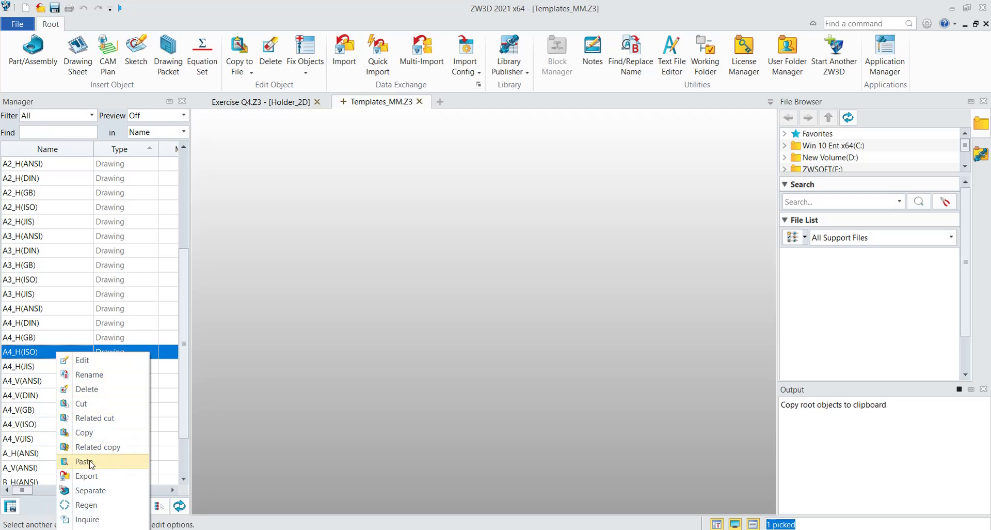
{"action": "left_click", "coordinate": [90, 463]}
Rename the duplicate to Duc_A4_H and open it.
{"action": "right_click", "coordinate": [47, 368]}
{"action": "left_click", "coordinate": [78, 388]}
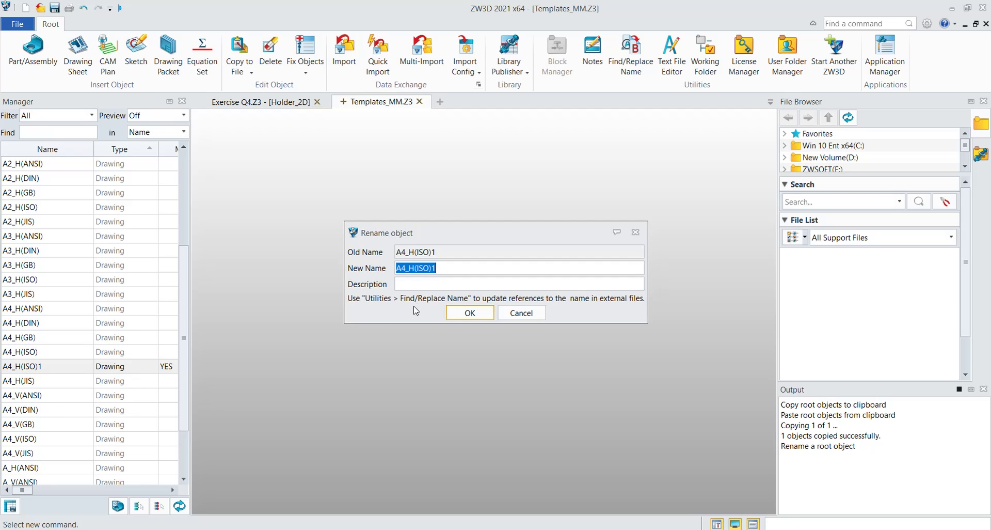
{"action": "type", "text": "Duc_dra"}
{"action": "type", "text": "wing"}
{"action": "key", "text": "BackSpace"}
{"action": "key", "text": "BackSpace"}
{"action": "key", "text": "BackSpace"}
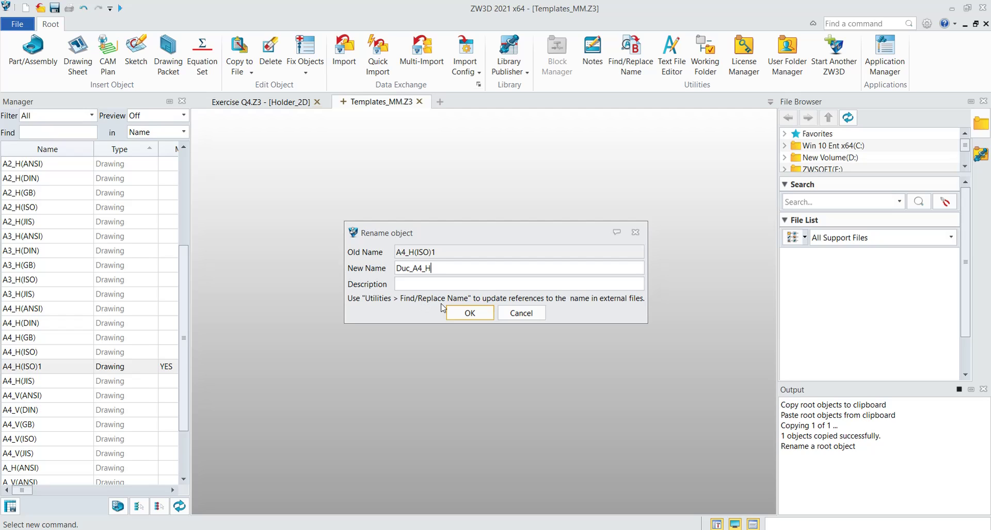
{"action": "left_click", "coordinate": [472, 313]}
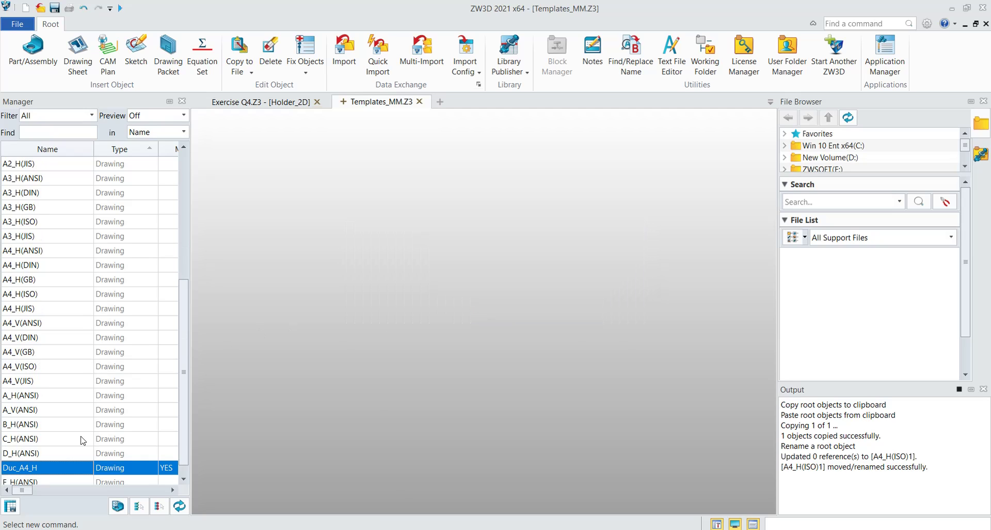
{"action": "double_click", "coordinate": [54, 466]}
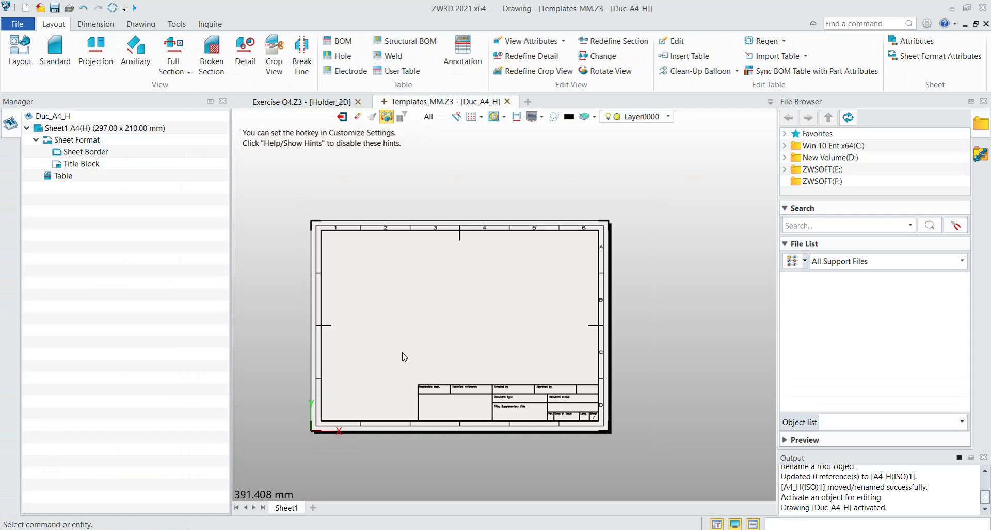
{"action": "mouse_move", "coordinate": [415, 353]}
{"action": "middle_mouse_down"}
{"action": "mouse_move", "coordinate": [472, 354]}
{"action": "mouse_move", "coordinate": [445, 325]}
{"action": "mouse_move", "coordinate": [431, 352]}
{"action": "middle_mouse_up"}
{"action": "scroll", "coordinate": [431, 353], "scroll_direction": "down", "scroll_amount": 1}
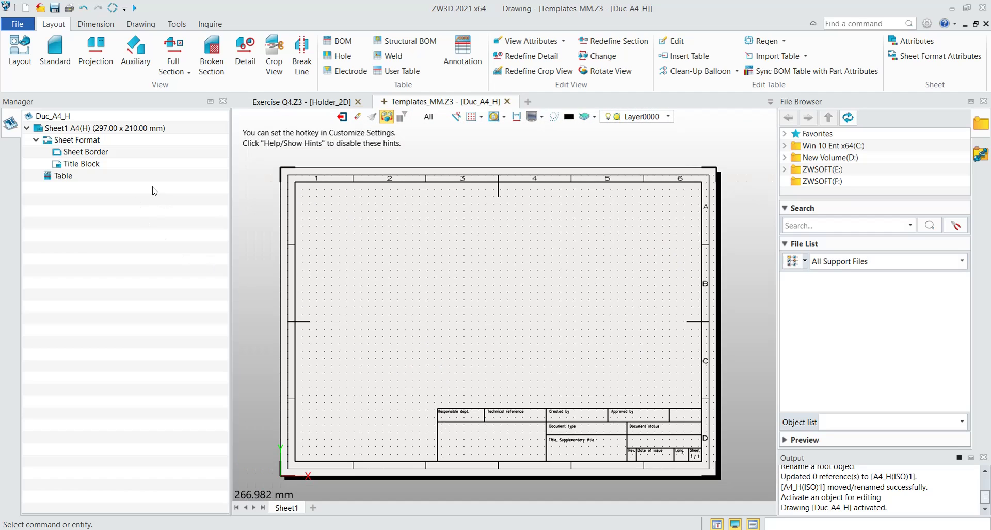
{"action": "right_click", "coordinate": [87, 157]}
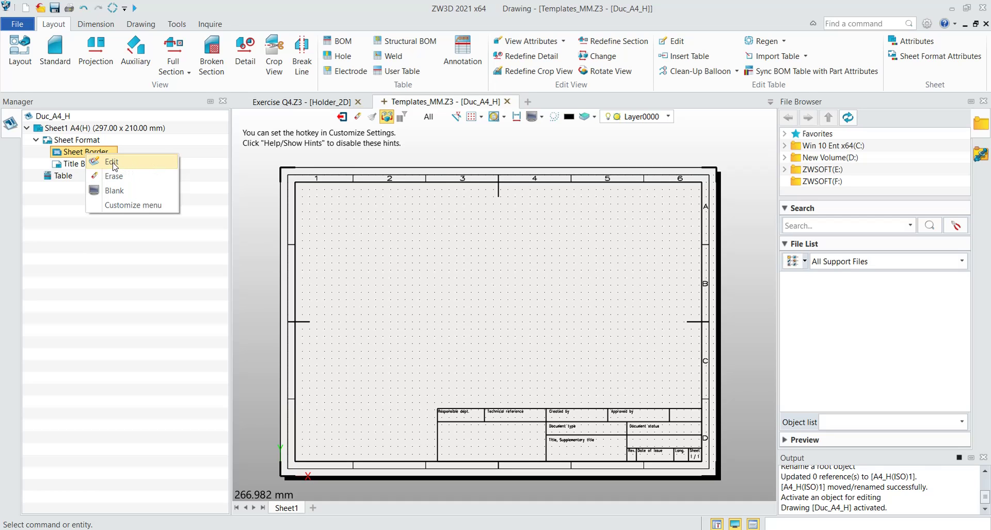
{"action": "left_click", "coordinate": [113, 163]}
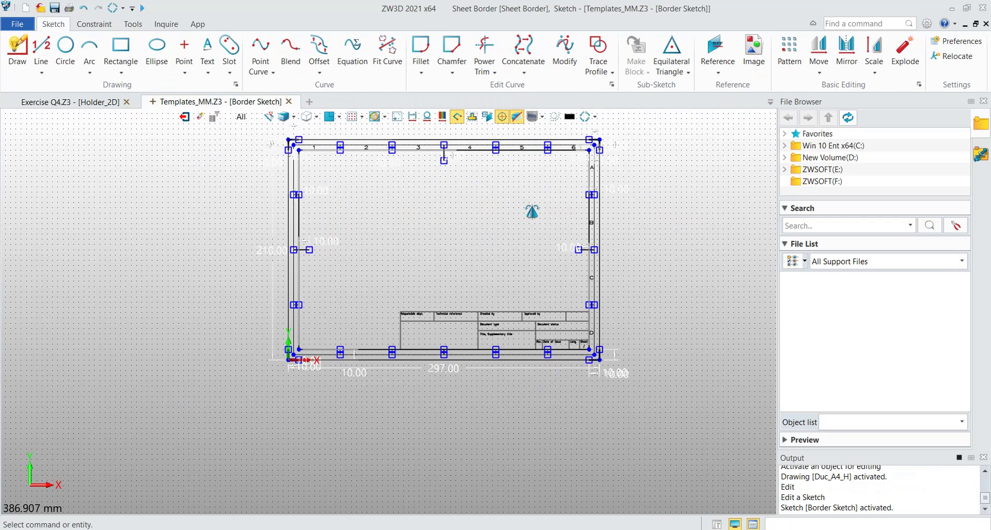
{"action": "scroll", "coordinate": [304, 203], "scroll_direction": "up", "scroll_amount": 1}
{"action": "scroll", "coordinate": [305, 203], "scroll_direction": "up", "scroll_amount": 1}
{"action": "scroll", "coordinate": [305, 203], "scroll_direction": "up", "scroll_amount": 5}
{"action": "scroll", "coordinate": [304, 203], "scroll_direction": "down", "scroll_amount": 1}
{"action": "scroll", "coordinate": [305, 203], "scroll_direction": "down", "scroll_amount": 4}
{"action": "middle_click_drag", "start_coordinate": [642, 217], "coordinate": [511, 254]}
{"action": "scroll", "coordinate": [511, 255], "scroll_direction": "down", "scroll_amount": 2}
{"action": "middle_click_drag", "start_coordinate": [351, 252], "coordinate": [349, 210]}
{"action": "scroll", "coordinate": [233, 164], "scroll_direction": "up", "scroll_amount": 6}
{"action": "scroll", "coordinate": [330, 289], "scroll_direction": "down", "scroll_amount": 5}
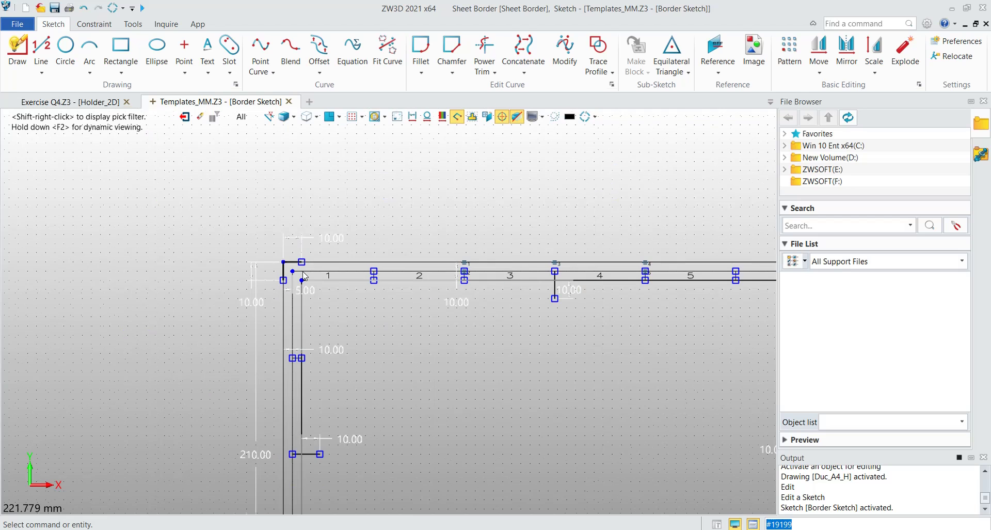
{"action": "scroll", "coordinate": [318, 259], "scroll_direction": "up", "scroll_amount": 1}
{"action": "scroll", "coordinate": [309, 226], "scroll_direction": "up", "scroll_amount": 2}
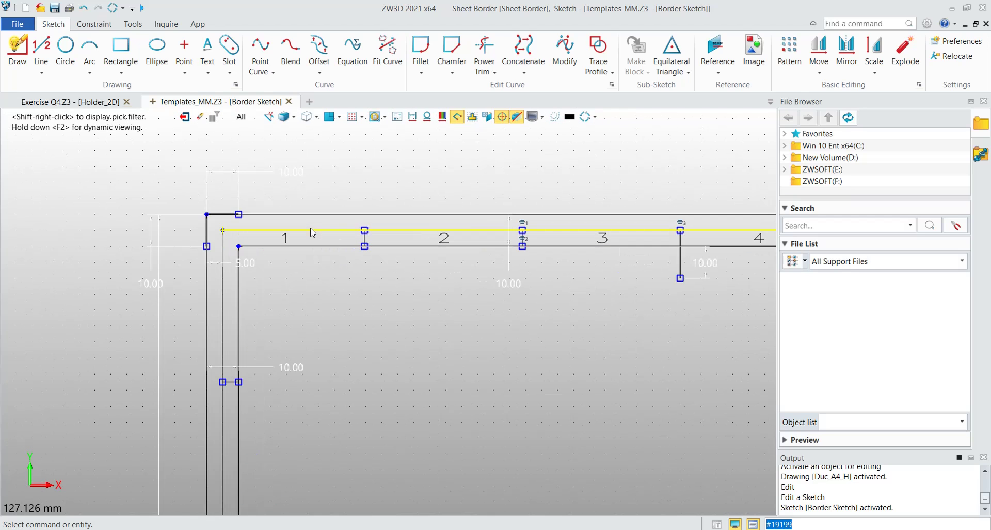
{"action": "left_click", "coordinate": [311, 231]}
{"action": "scroll", "coordinate": [288, 209], "scroll_direction": "down", "scroll_amount": 2}
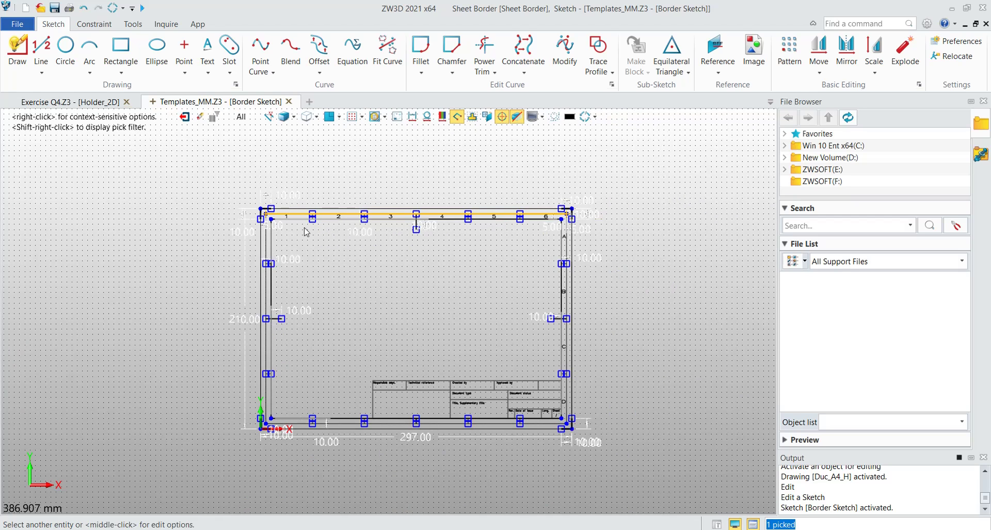
{"action": "key", "text": "Escape"}
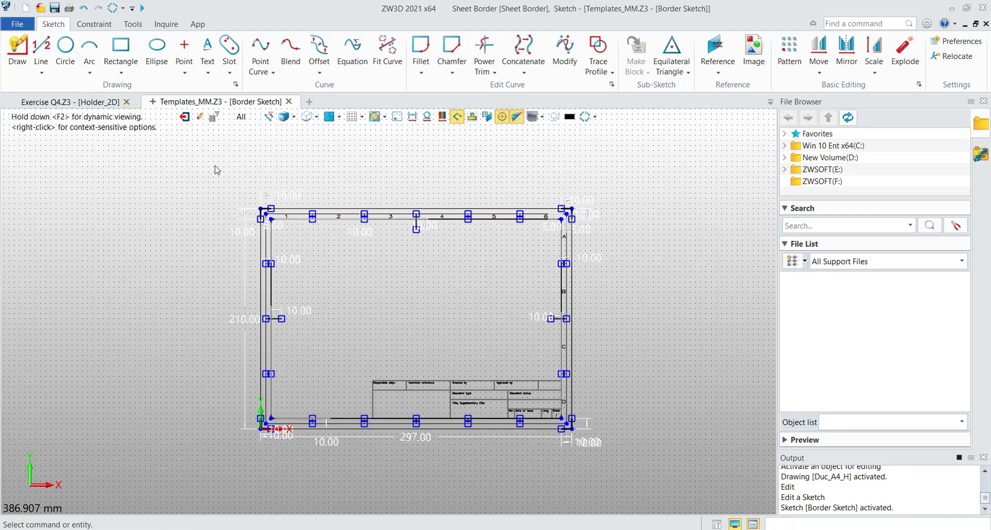
Window-select the border sketch, then deselect the outer frame lines and corner lines.
{"action": "left_click_drag", "start_coordinate": [217, 170], "coordinate": [659, 468]}
{"action": "scroll", "coordinate": [573, 265], "scroll_direction": "up", "scroll_amount": 2}
{"action": "scroll", "coordinate": [572, 266], "scroll_direction": "up", "scroll_amount": 2}
{"action": "scroll", "coordinate": [568, 299], "scroll_direction": "up", "scroll_amount": 4}
{"action": "left_click_drag", "start_coordinate": [578, 360], "coordinate": [537, 316], "text": "shift"}
{"action": "scroll", "coordinate": [599, 284], "scroll_direction": "down", "scroll_amount": 1}
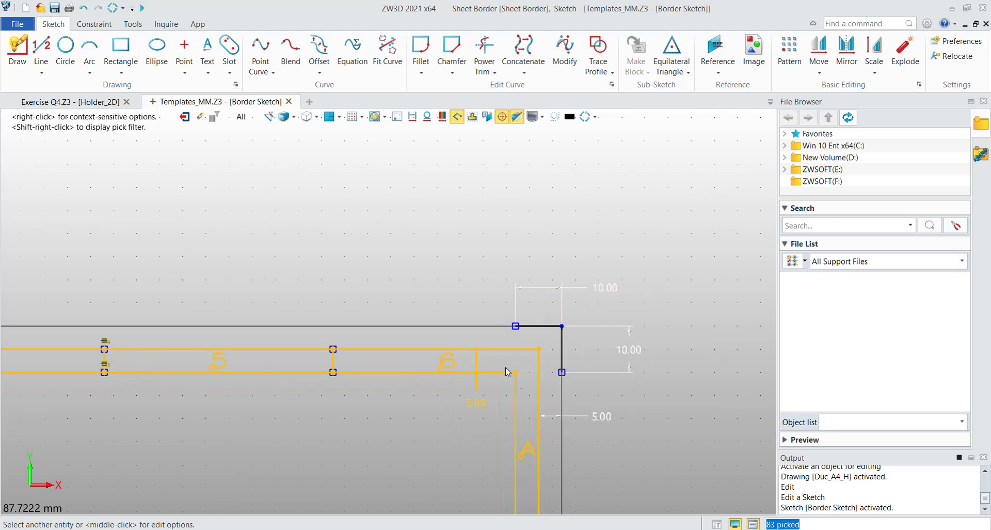
{"action": "scroll", "coordinate": [537, 403], "scroll_direction": "down", "scroll_amount": 3}
{"action": "scroll", "coordinate": [573, 454], "scroll_direction": "down", "scroll_amount": 3}
{"action": "scroll", "coordinate": [568, 433], "scroll_direction": "up", "scroll_amount": 4}
{"action": "scroll", "coordinate": [561, 402], "scroll_direction": "up", "scroll_amount": 3}
{"action": "left_click_drag", "start_coordinate": [563, 415], "coordinate": [511, 367], "text": "shift"}
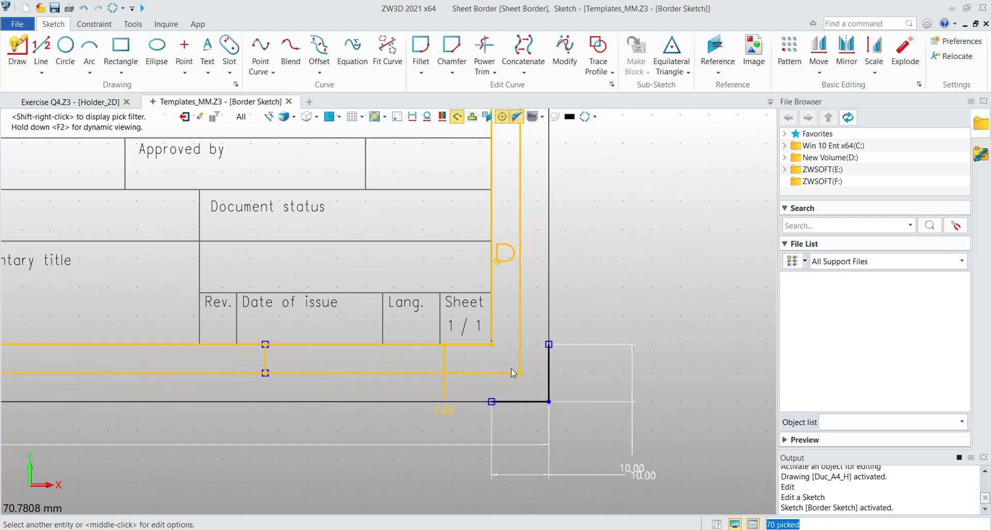
{"action": "left_click", "coordinate": [489, 346], "text": "shift"}
{"action": "scroll", "coordinate": [571, 334], "scroll_direction": "down", "scroll_amount": 4}
{"action": "scroll", "coordinate": [571, 334], "scroll_direction": "down", "scroll_amount": 2}
{"action": "scroll", "coordinate": [342, 346], "scroll_direction": "up", "scroll_amount": 8}
{"action": "left_click_drag", "start_coordinate": [456, 403], "coordinate": [412, 363], "text": "shift"}
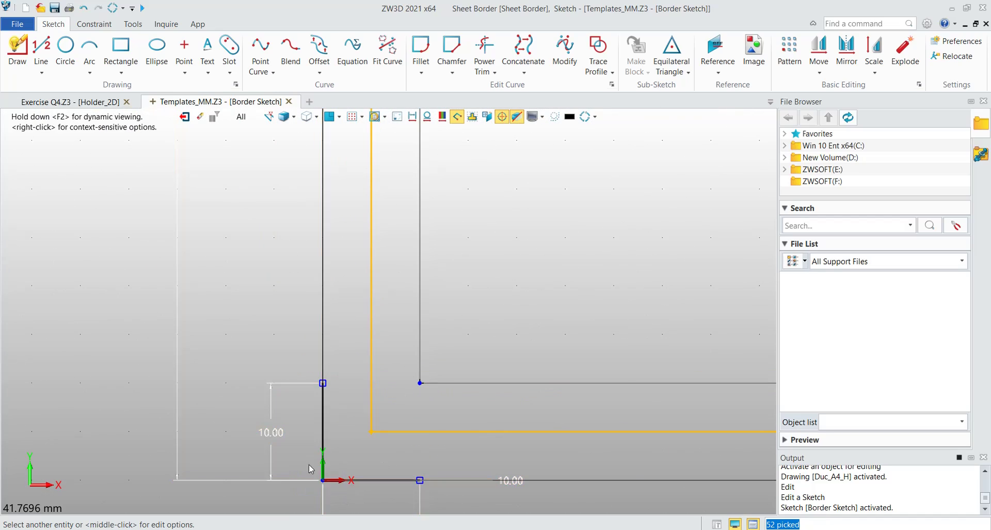
{"action": "scroll", "coordinate": [374, 466], "scroll_direction": "down", "scroll_amount": 5}
{"action": "scroll", "coordinate": [375, 466], "scroll_direction": "down", "scroll_amount": 6}
{"action": "left_click", "coordinate": [383, 315], "text": "shift"}
{"action": "scroll", "coordinate": [383, 305], "scroll_direction": "up", "scroll_amount": 6}
{"action": "scroll", "coordinate": [383, 310], "scroll_direction": "up", "scroll_amount": 5}
{"action": "left_click", "coordinate": [357, 335], "text": "shift"}
Add the inner frame's top edge to the selection and delete it along with the zone markings.
{"action": "left_click", "coordinate": [464, 415]}
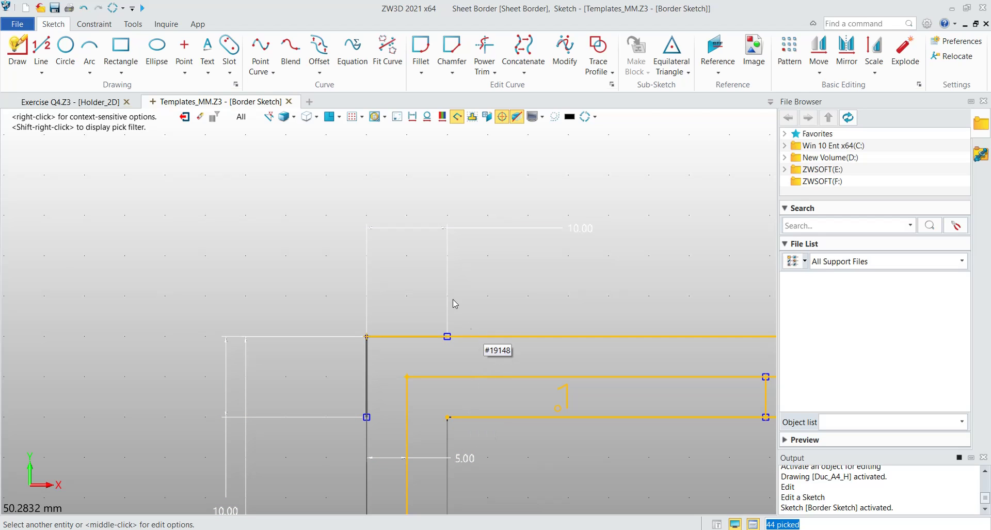
{"action": "scroll", "coordinate": [456, 276], "scroll_direction": "down", "scroll_amount": 5}
{"action": "scroll", "coordinate": [456, 280], "scroll_direction": "down", "scroll_amount": 4}
{"action": "scroll", "coordinate": [530, 276], "scroll_direction": "up", "scroll_amount": 4}
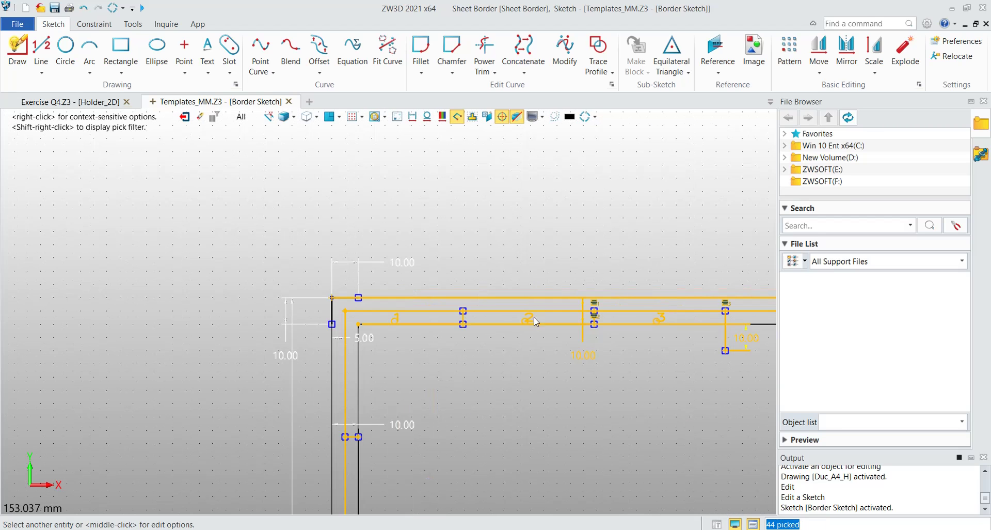
{"action": "scroll", "coordinate": [420, 250], "scroll_direction": "down", "scroll_amount": 4}
{"action": "scroll", "coordinate": [644, 276], "scroll_direction": "up", "scroll_amount": 5}
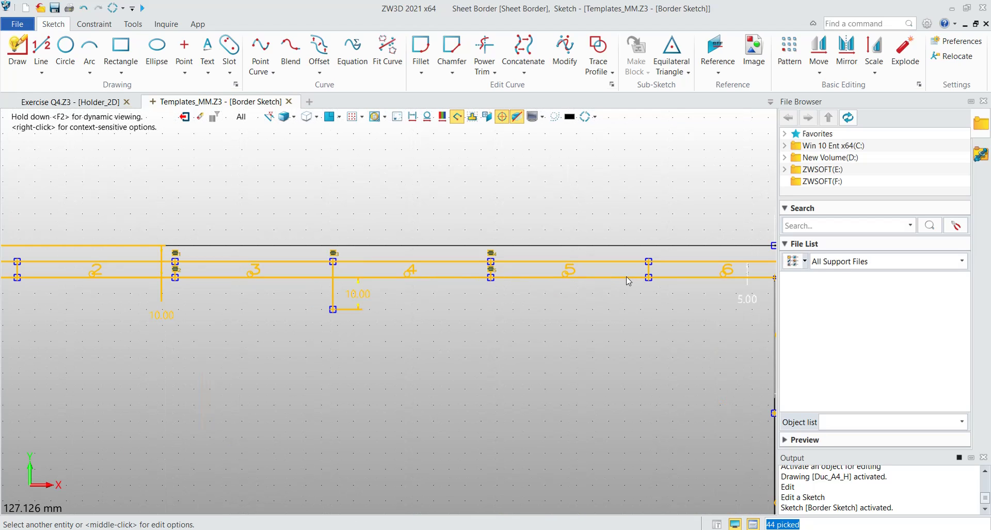
{"action": "scroll", "coordinate": [571, 284], "scroll_direction": "down", "scroll_amount": 4}
{"action": "scroll", "coordinate": [445, 241], "scroll_direction": "up", "scroll_amount": 4}
{"action": "scroll", "coordinate": [502, 264], "scroll_direction": "up", "scroll_amount": 1}
{"action": "left_click", "coordinate": [502, 264]}
{"action": "scroll", "coordinate": [573, 299], "scroll_direction": "down", "scroll_amount": 4}
{"action": "scroll", "coordinate": [702, 289], "scroll_direction": "up", "scroll_amount": 2}
{"action": "scroll", "coordinate": [696, 299], "scroll_direction": "down", "scroll_amount": 3}
{"action": "scroll", "coordinate": [766, 307], "scroll_direction": "up", "scroll_amount": 2}
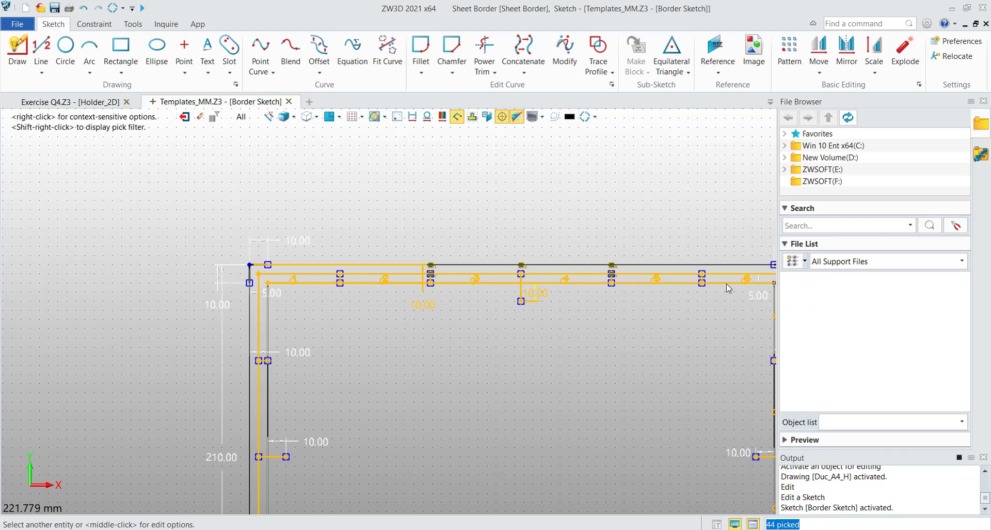
{"action": "scroll", "coordinate": [726, 283], "scroll_direction": "up", "scroll_amount": 4}
{"action": "scroll", "coordinate": [652, 305], "scroll_direction": "down", "scroll_amount": 4}
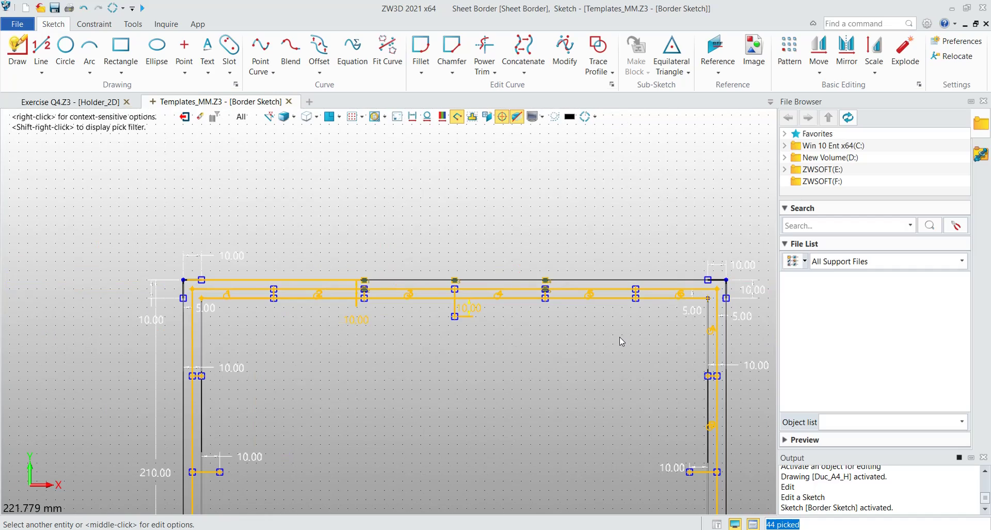
{"action": "key", "text": "Delete"}
{"action": "scroll", "coordinate": [627, 284], "scroll_direction": "down", "scroll_amount": 2}
{"action": "scroll", "coordinate": [643, 259], "scroll_direction": "up", "scroll_amount": 1}
{"action": "middle_click_drag", "start_coordinate": [616, 327], "coordinate": [605, 370]}
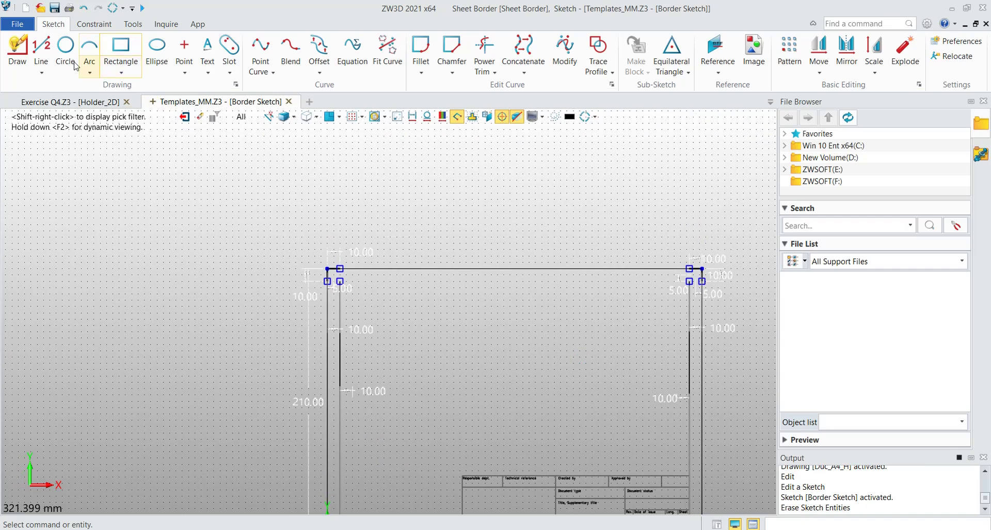
Redraw the inner frame's top edge as a line from 10,200 to 287,200.
{"action": "left_click", "coordinate": [46, 50]}
{"action": "left_click", "coordinate": [340, 280]}
{"action": "scroll", "coordinate": [338, 279], "scroll_direction": "down", "scroll_amount": 4}
{"action": "scroll", "coordinate": [506, 271], "scroll_direction": "up", "scroll_amount": 5}
{"action": "left_click", "coordinate": [506, 268]}
{"action": "scroll", "coordinate": [465, 258], "scroll_direction": "down", "scroll_amount": 3}
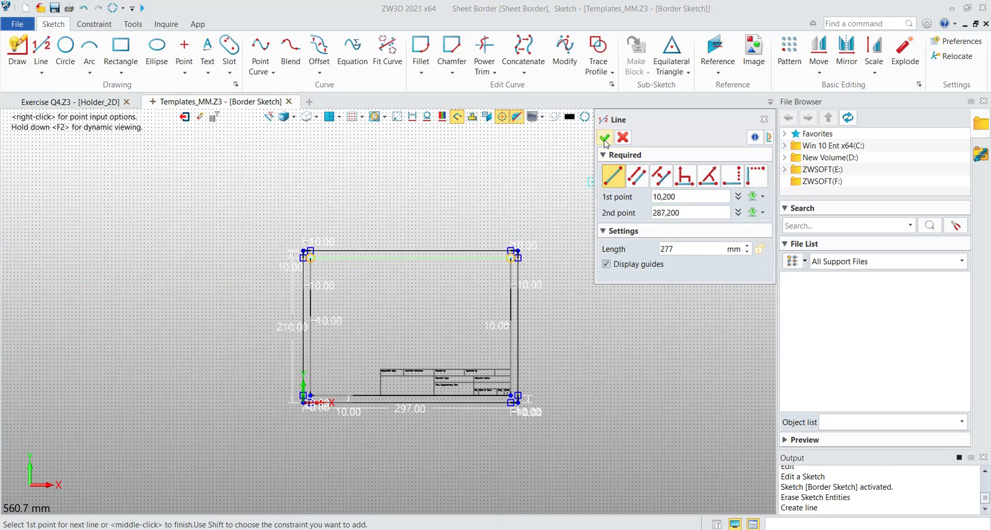
{"action": "key", "text": "Escape"}
{"action": "scroll", "coordinate": [382, 281], "scroll_direction": "up", "scroll_amount": 1}
{"action": "scroll", "coordinate": [392, 356], "scroll_direction": "up", "scroll_amount": 2}
{"action": "scroll", "coordinate": [392, 356], "scroll_direction": "up", "scroll_amount": 1}
Review the simplified border and title block, then exit to the Duc_A4_H drawing layout.
{"action": "mouse_move", "coordinate": [353, 232]}
{"action": "middle_mouse_down"}
{"action": "mouse_move", "coordinate": [420, 335]}
{"action": "mouse_move", "coordinate": [434, 395]}
{"action": "middle_mouse_up"}
{"action": "scroll", "coordinate": [389, 217], "scroll_direction": "up", "scroll_amount": 6}
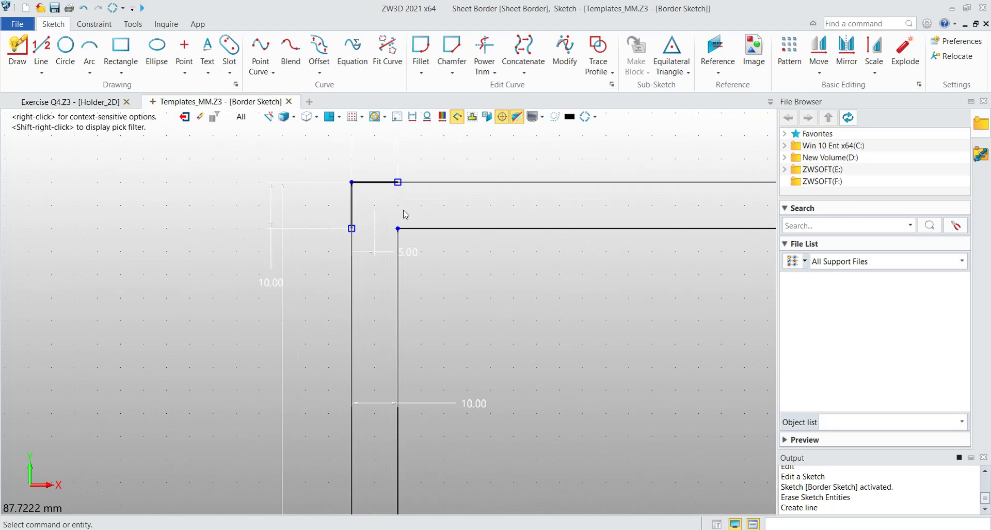
{"action": "middle_click_drag", "start_coordinate": [403, 215], "coordinate": [415, 218]}
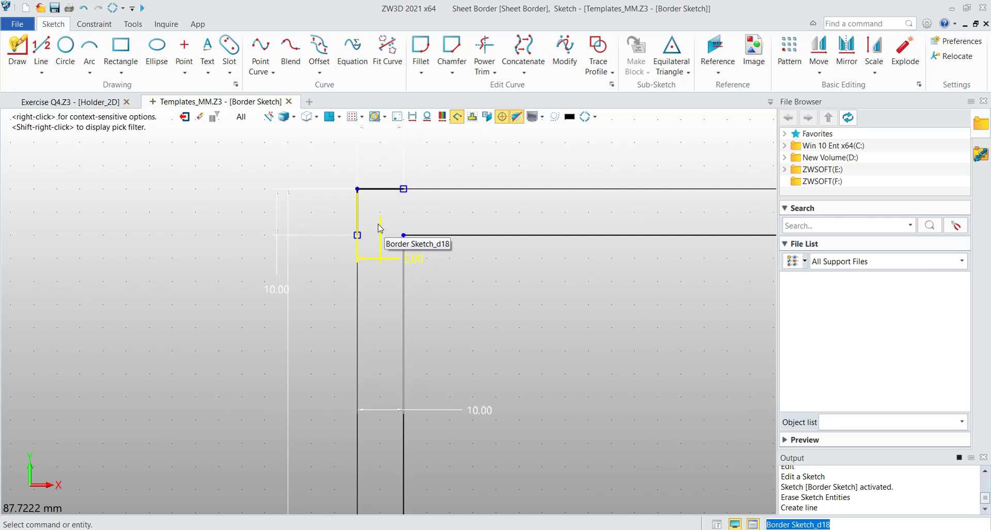
{"action": "scroll", "coordinate": [377, 361], "scroll_direction": "down", "scroll_amount": 7}
{"action": "mouse_move", "coordinate": [381, 378]}
{"action": "middle_mouse_down"}
{"action": "mouse_move", "coordinate": [378, 239]}
{"action": "mouse_move", "coordinate": [426, 294]}
{"action": "mouse_move", "coordinate": [540, 332]}
{"action": "mouse_move", "coordinate": [562, 320]}
{"action": "middle_mouse_up"}
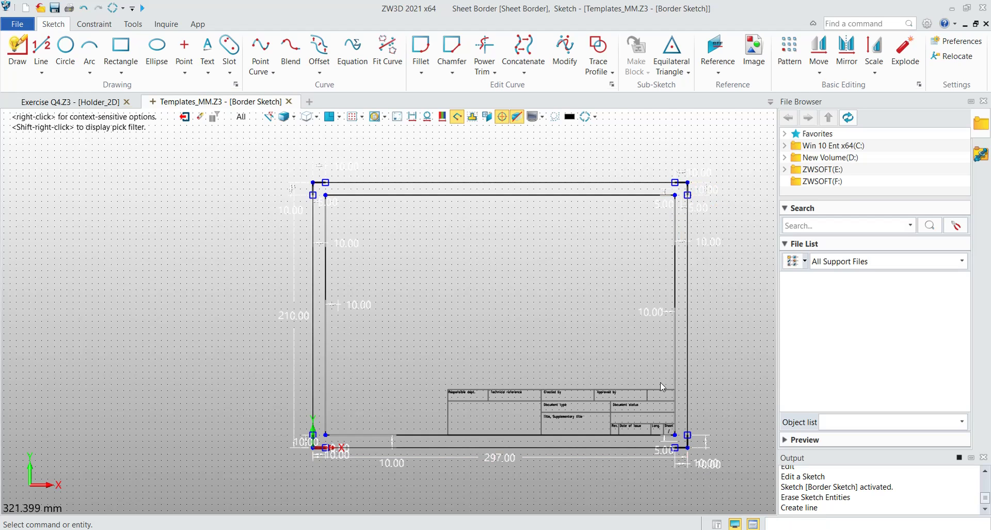
{"action": "middle_click_drag", "start_coordinate": [355, 232], "coordinate": [338, 251]}
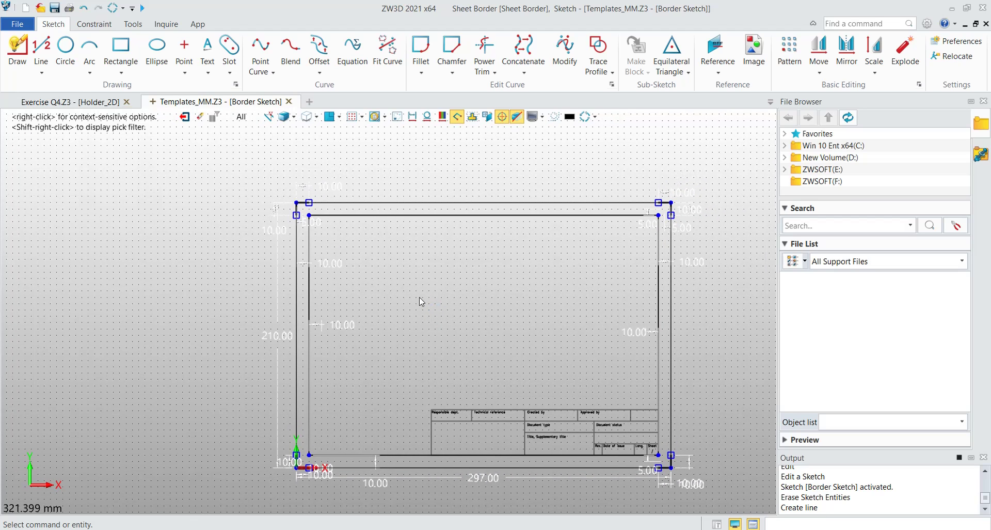
{"action": "left_click", "coordinate": [184, 117]}
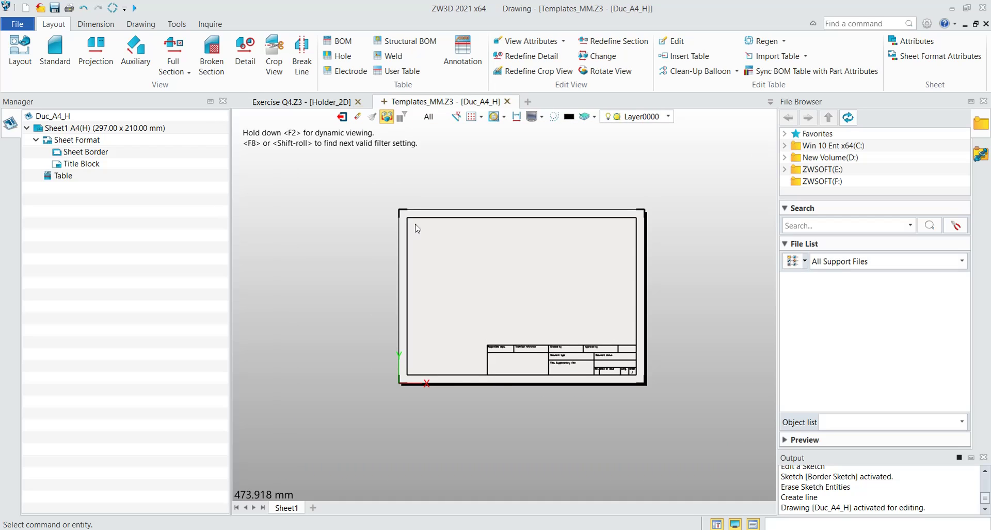
Start editing the Duc_A4_H Title Block sketch.
{"action": "right_click", "coordinate": [82, 165]}
{"action": "left_click", "coordinate": [97, 176]}
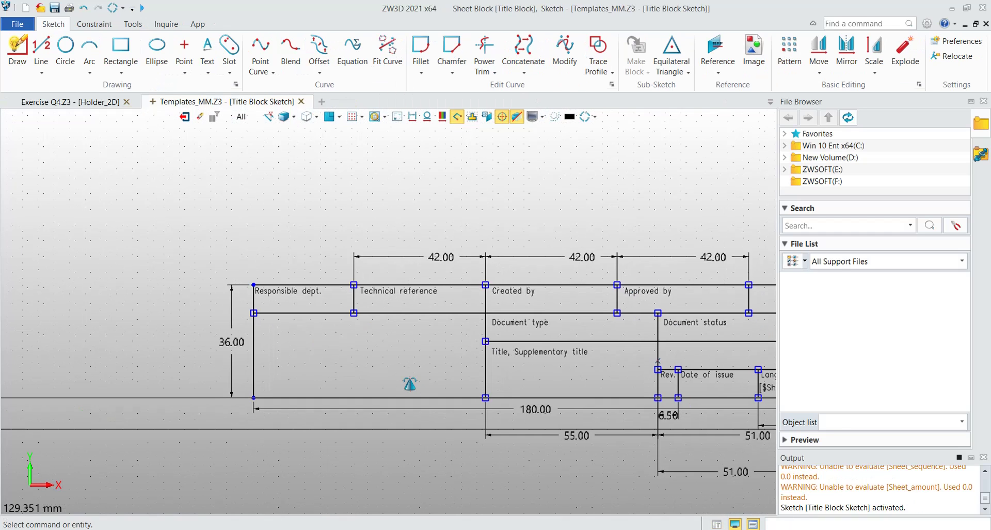
{"action": "middle_click_drag", "start_coordinate": [398, 327], "coordinate": [389, 355]}
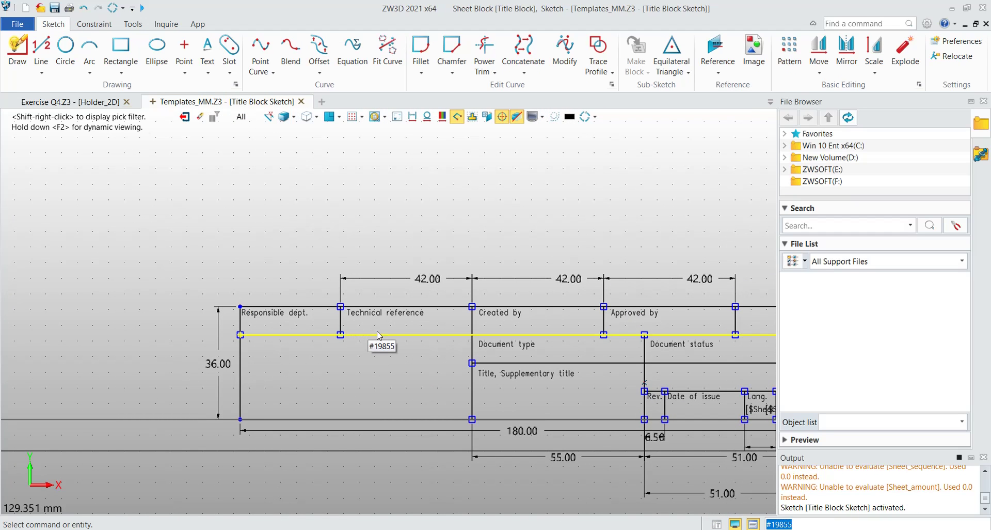
{"action": "scroll", "coordinate": [383, 327], "scroll_direction": "up", "scroll_amount": 1}
{"action": "scroll", "coordinate": [381, 324], "scroll_direction": "up", "scroll_amount": 1}
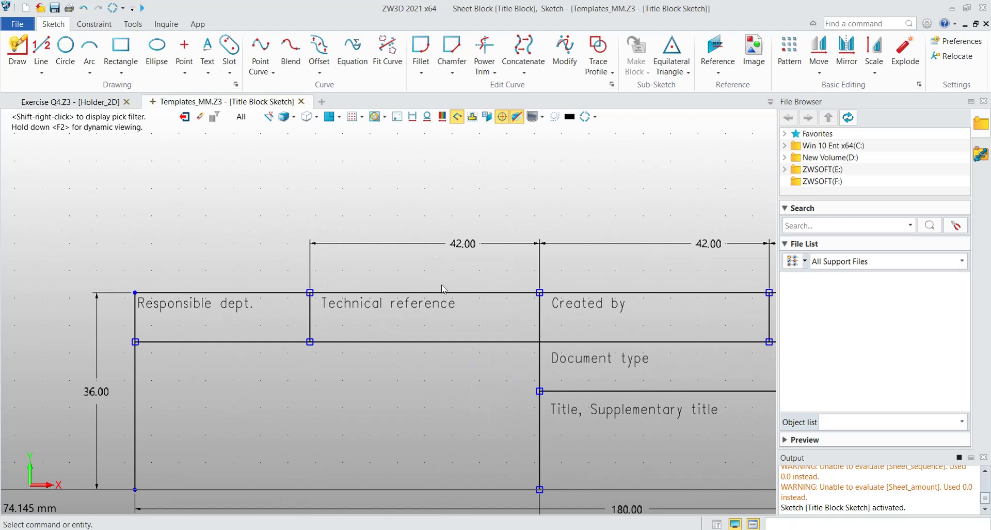
Widen the 42.00 title block cell to 50 mm.
{"action": "double_click", "coordinate": [452, 245]}
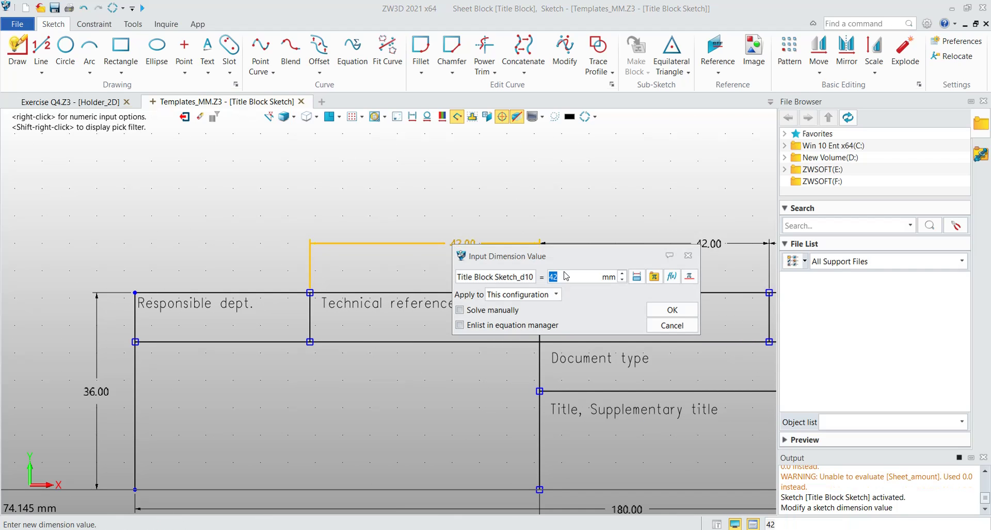
{"action": "type", "text": "50"}
{"action": "left_click", "coordinate": [672, 310]}
{"action": "scroll", "coordinate": [317, 246], "scroll_direction": "down", "scroll_amount": 3}
{"action": "scroll", "coordinate": [317, 246], "scroll_direction": "down", "scroll_amount": 4}
{"action": "scroll", "coordinate": [430, 296], "scroll_direction": "up", "scroll_amount": 2}
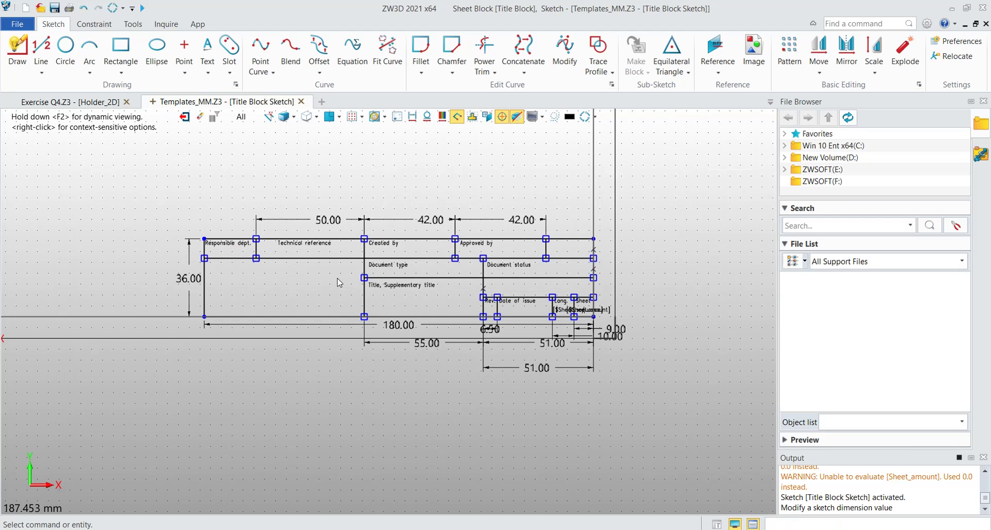
Reposition the Date of issue label within its cell.
{"action": "middle_click_drag", "start_coordinate": [336, 278], "coordinate": [334, 286]}
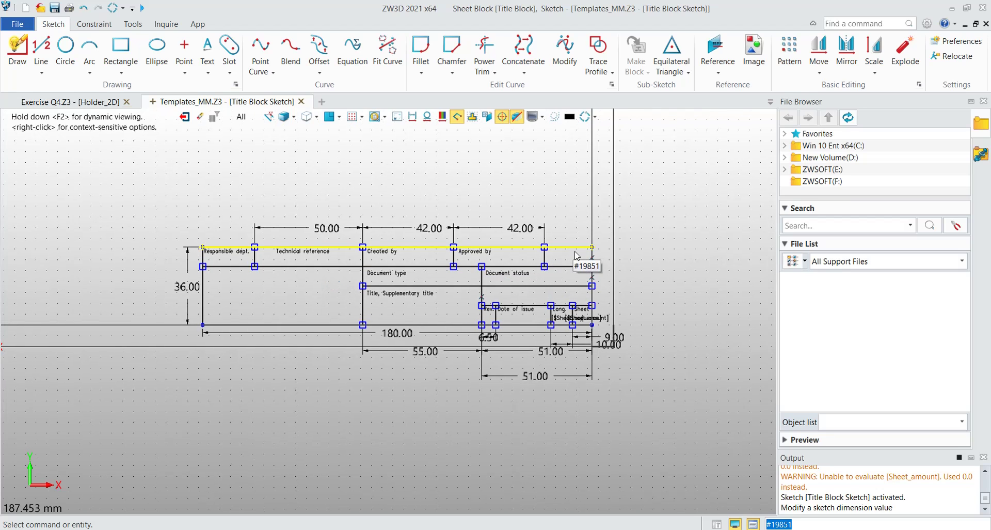
{"action": "scroll", "coordinate": [582, 255], "scroll_direction": "up", "scroll_amount": 2}
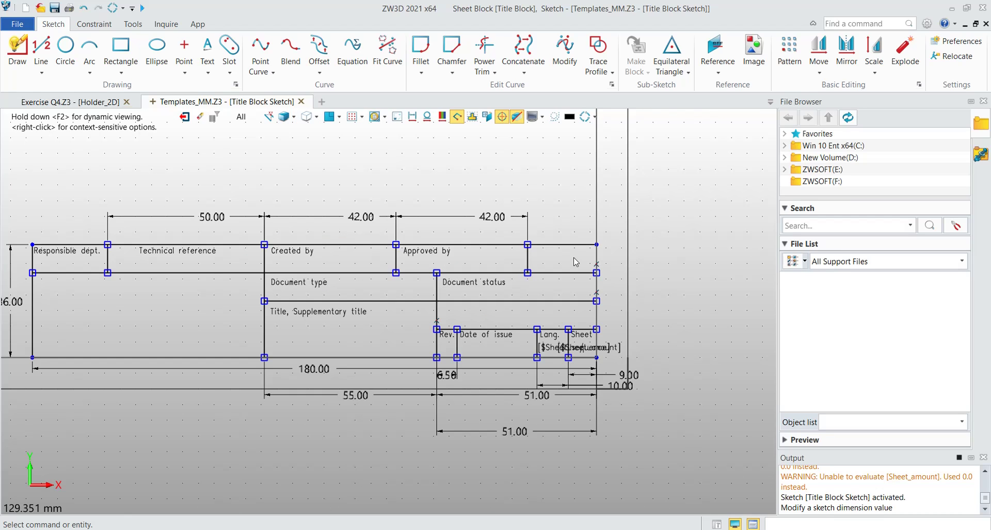
{"action": "scroll", "coordinate": [452, 341], "scroll_direction": "up", "scroll_amount": 5}
{"action": "scroll", "coordinate": [453, 341], "scroll_direction": "up", "scroll_amount": 1}
{"action": "scroll", "coordinate": [466, 339], "scroll_direction": "down", "scroll_amount": 2}
{"action": "left_click_drag", "start_coordinate": [526, 333], "coordinate": [549, 334]}
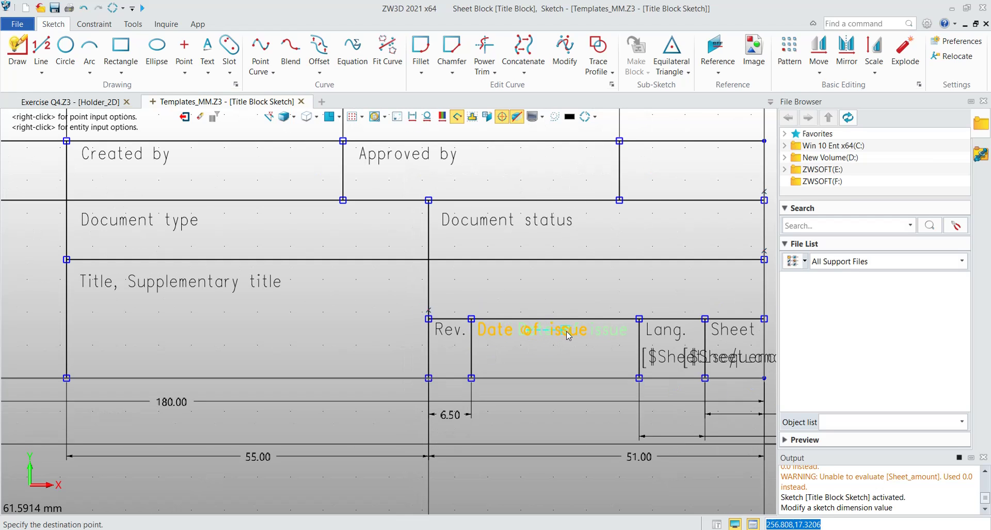
{"action": "left_click", "coordinate": [568, 333]}
Set the Rev. column width from 6.50 to 10 and start editing the Rev. label.
{"action": "left_click", "coordinate": [472, 350]}
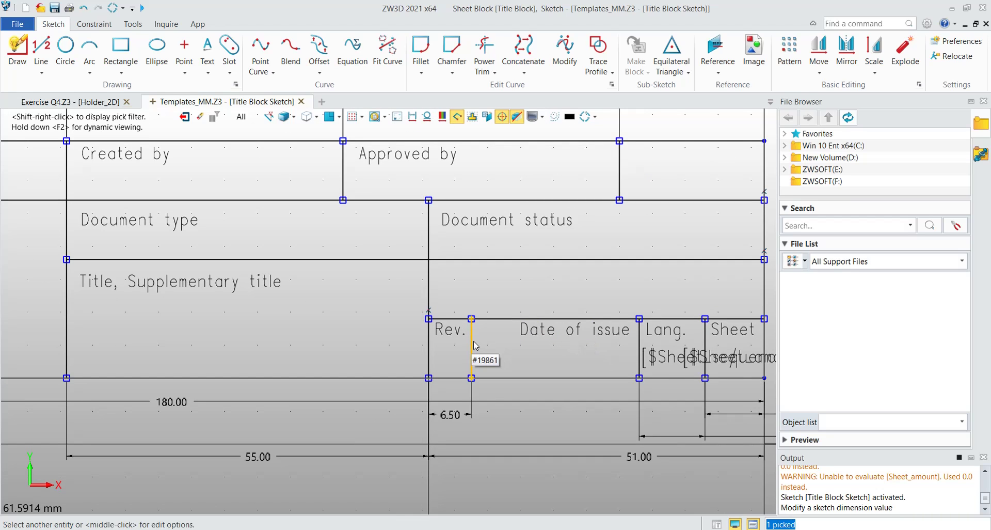
{"action": "double_click", "coordinate": [449, 414]}
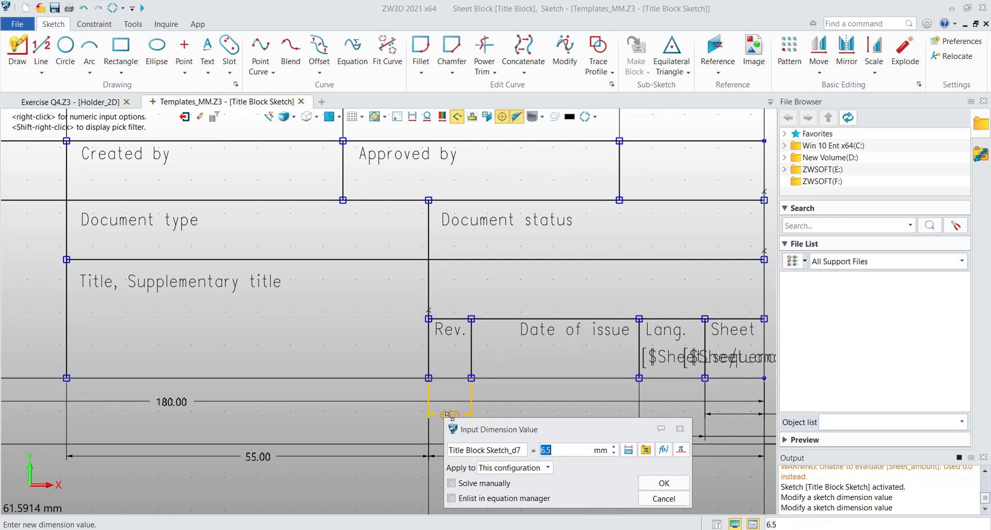
{"action": "type", "text": "10"}
{"action": "key", "text": "Return"}
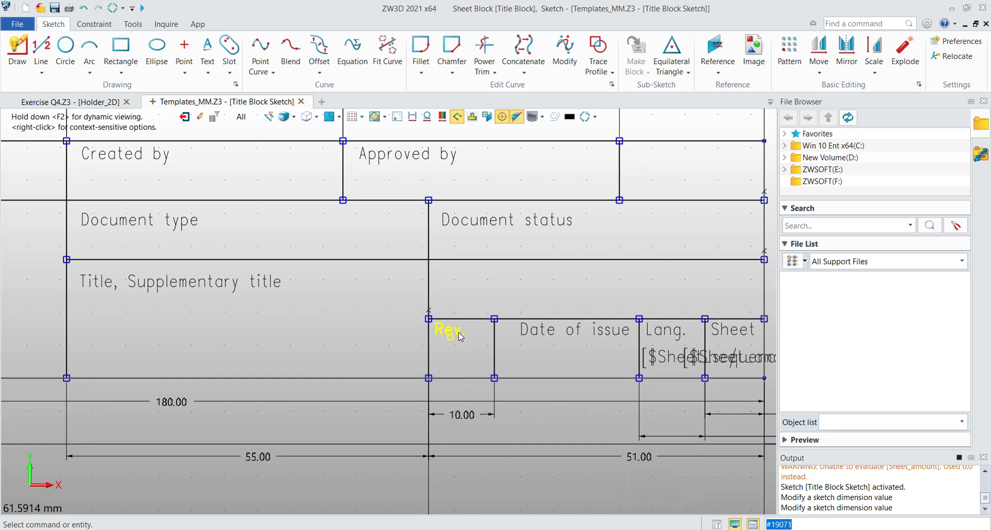
{"action": "double_click", "coordinate": [455, 330]}
{"action": "type", "text": "Revision"}
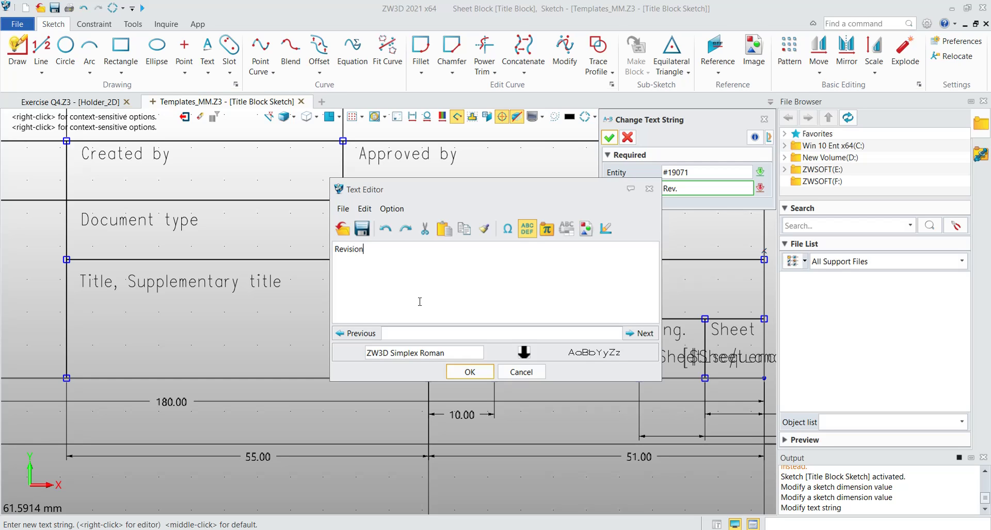
Confirm the Revision label text and move it into its title-block cell.
{"action": "left_click", "coordinate": [469, 372]}
{"action": "middle_click", "coordinate": [471, 373]}
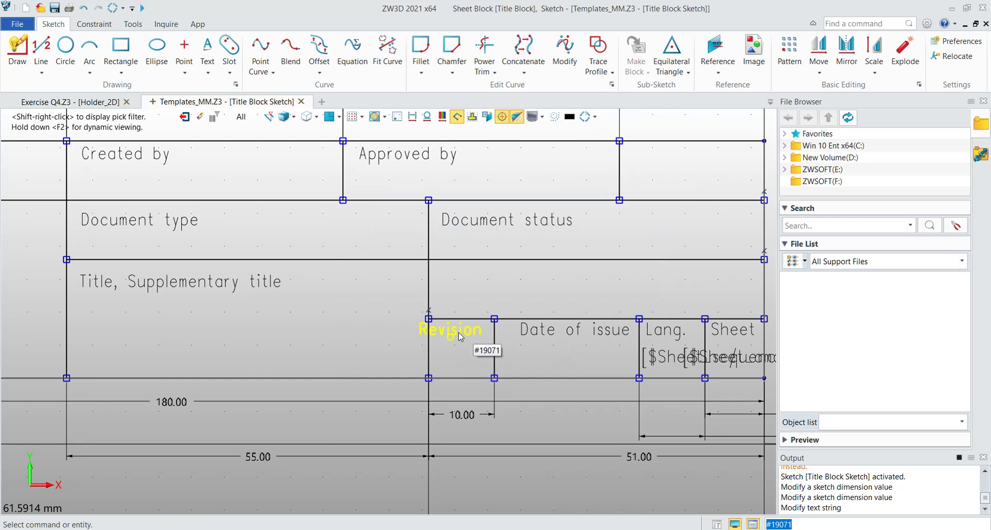
{"action": "scroll", "coordinate": [461, 336], "scroll_direction": "up", "scroll_amount": 3}
{"action": "scroll", "coordinate": [460, 336], "scroll_direction": "up", "scroll_amount": 1}
{"action": "left_click_drag", "start_coordinate": [457, 336], "coordinate": [480, 335]}
{"action": "left_click", "coordinate": [480, 336]}
{"action": "scroll", "coordinate": [583, 383], "scroll_direction": "down", "scroll_amount": 3}
{"action": "scroll", "coordinate": [215, 169], "scroll_direction": "down", "scroll_amount": 1}
Exit the sketch back to the Duc_A4_H sheet and review the updated title block.
{"action": "left_click", "coordinate": [184, 116]}
{"action": "scroll", "coordinate": [709, 439], "scroll_direction": "up", "scroll_amount": 4}
{"action": "scroll", "coordinate": [593, 402], "scroll_direction": "up", "scroll_amount": 2}
{"action": "scroll", "coordinate": [624, 412], "scroll_direction": "up", "scroll_amount": 1}
{"action": "scroll", "coordinate": [608, 392], "scroll_direction": "down", "scroll_amount": 1}
{"action": "scroll", "coordinate": [609, 392], "scroll_direction": "down", "scroll_amount": 2}
{"action": "scroll", "coordinate": [382, 326], "scroll_direction": "down", "scroll_amount": 1}
{"action": "scroll", "coordinate": [397, 299], "scroll_direction": "down", "scroll_amount": 2}
{"action": "scroll", "coordinate": [535, 368], "scroll_direction": "down", "scroll_amount": 1}
{"action": "scroll", "coordinate": [535, 368], "scroll_direction": "down", "scroll_amount": 2}
{"action": "mouse_move", "coordinate": [500, 351]}
{"action": "middle_mouse_down"}
{"action": "mouse_move", "coordinate": [510, 366]}
{"action": "mouse_move", "coordinate": [525, 365]}
{"action": "middle_mouse_up"}
{"action": "scroll", "coordinate": [511, 367], "scroll_direction": "up", "scroll_amount": 1}
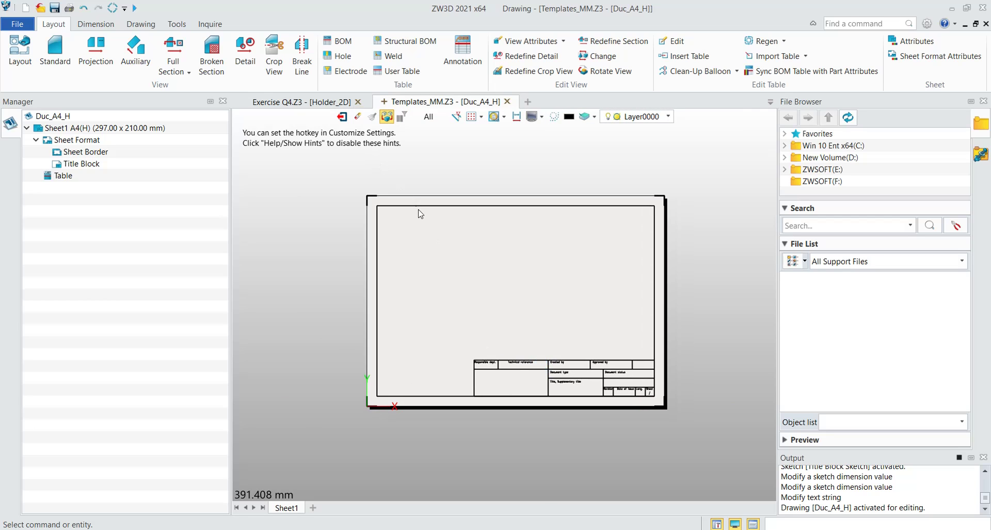
Exit the drawing, close Templates_MM.Z3, and close Holder_2D without saving.
{"action": "middle_click_drag", "start_coordinate": [485, 309], "coordinate": [465, 283]}
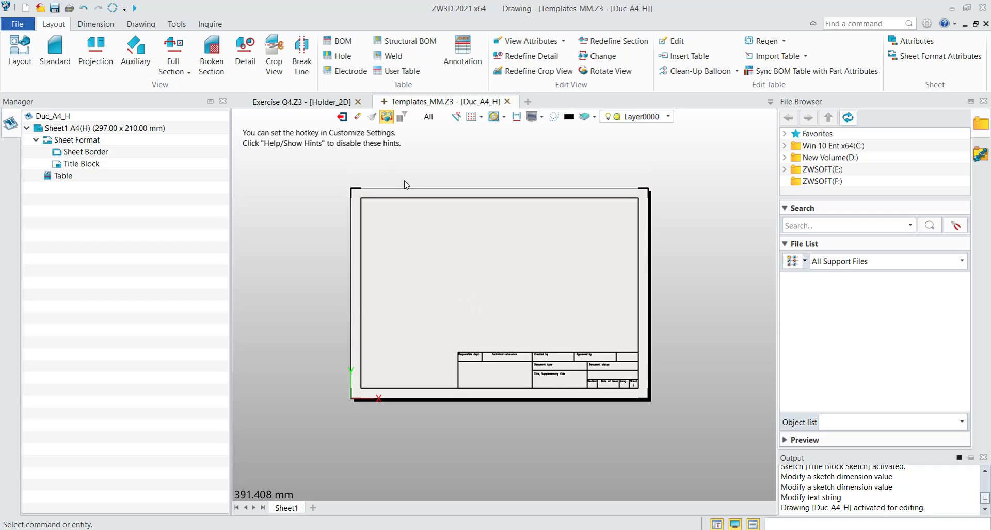
{"action": "left_click", "coordinate": [342, 117]}
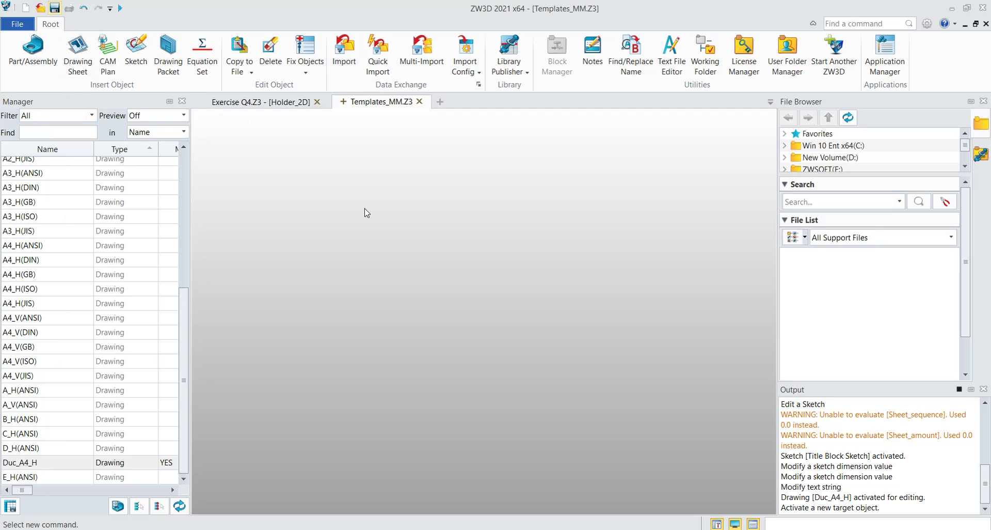
{"action": "left_click", "coordinate": [420, 103]}
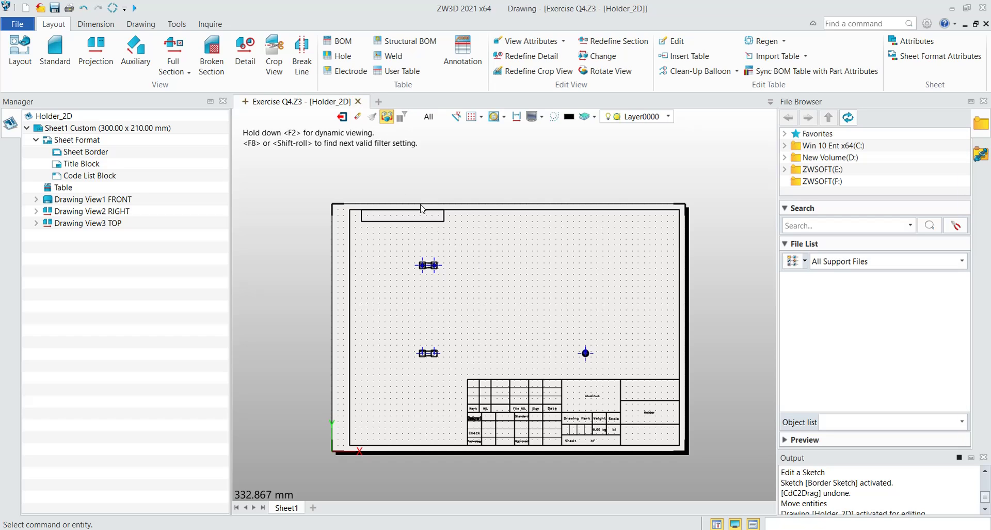
{"action": "left_click", "coordinate": [358, 102]}
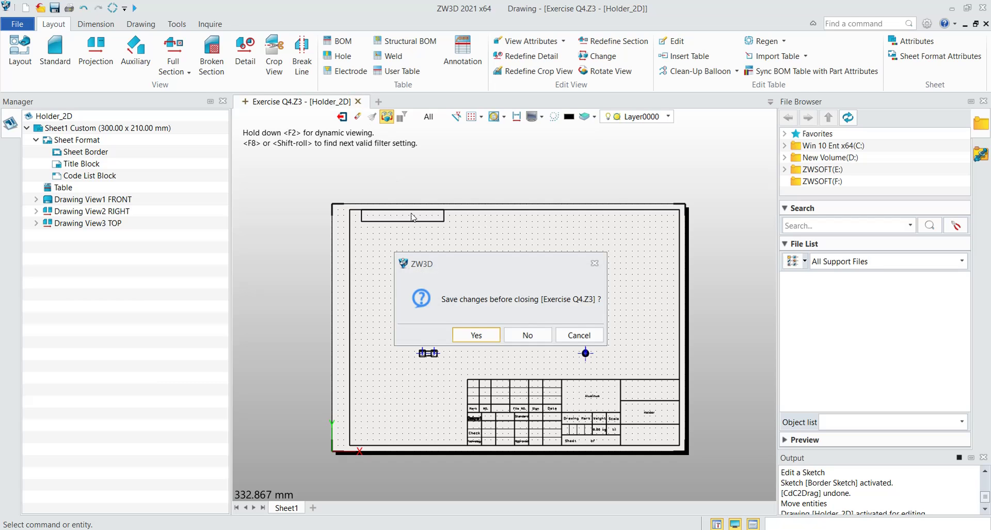
{"action": "left_click", "coordinate": [525, 333]}
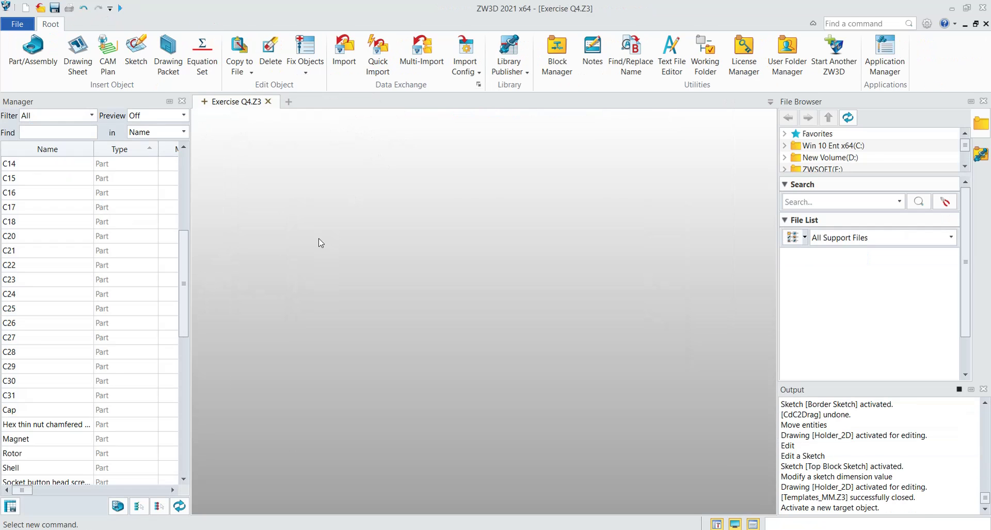
Delete the old Holder_2D drawing from Exercise Q4 and open the Holder model.
{"action": "scroll", "coordinate": [70, 410], "scroll_direction": "down", "scroll_amount": 3}
{"action": "scroll", "coordinate": [70, 402], "scroll_direction": "down", "scroll_amount": 2}
{"action": "scroll", "coordinate": [67, 395], "scroll_direction": "down", "scroll_amount": 2}
{"action": "scroll", "coordinate": [71, 387], "scroll_direction": "down", "scroll_amount": 1}
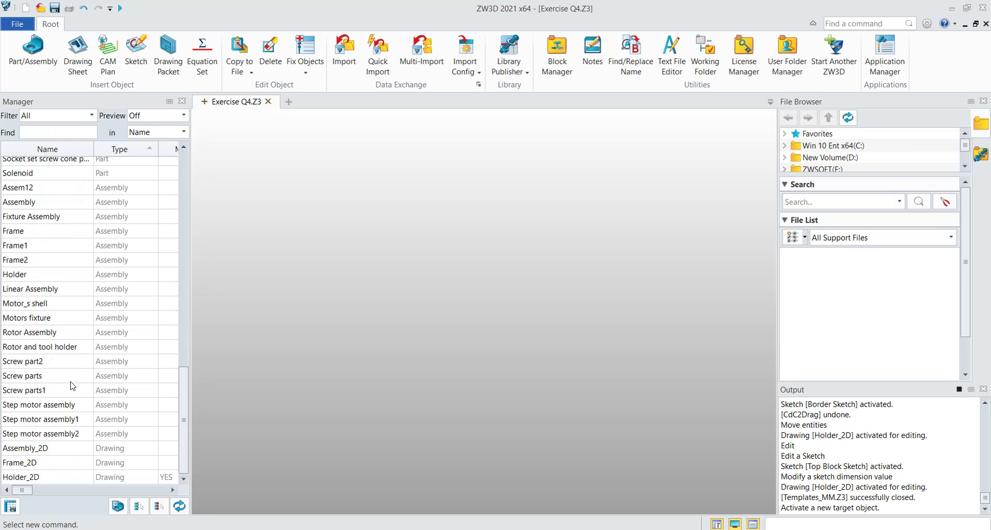
{"action": "left_click", "coordinate": [28, 476]}
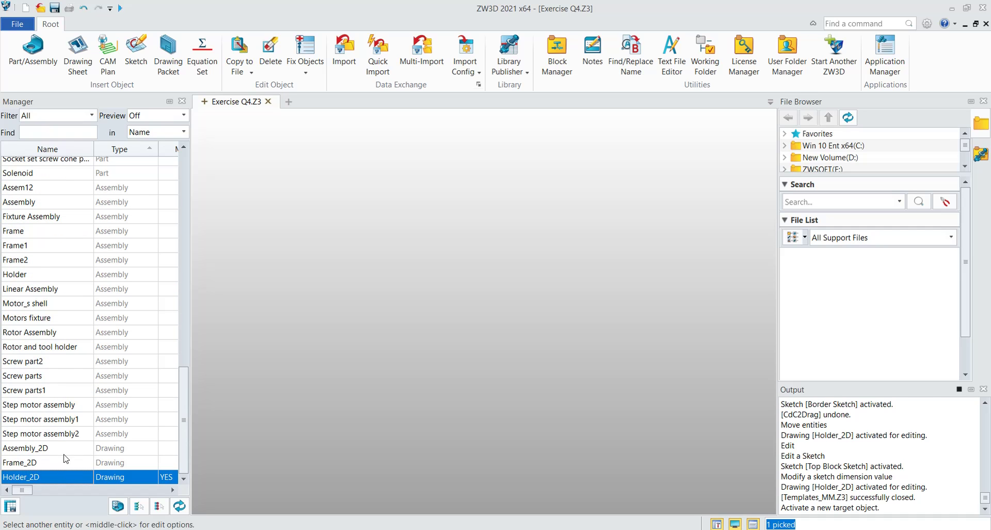
{"action": "key", "text": "Delete"}
{"action": "scroll", "coordinate": [61, 390], "scroll_direction": "up", "scroll_amount": 2}
{"action": "scroll", "coordinate": [58, 384], "scroll_direction": "up", "scroll_amount": 3}
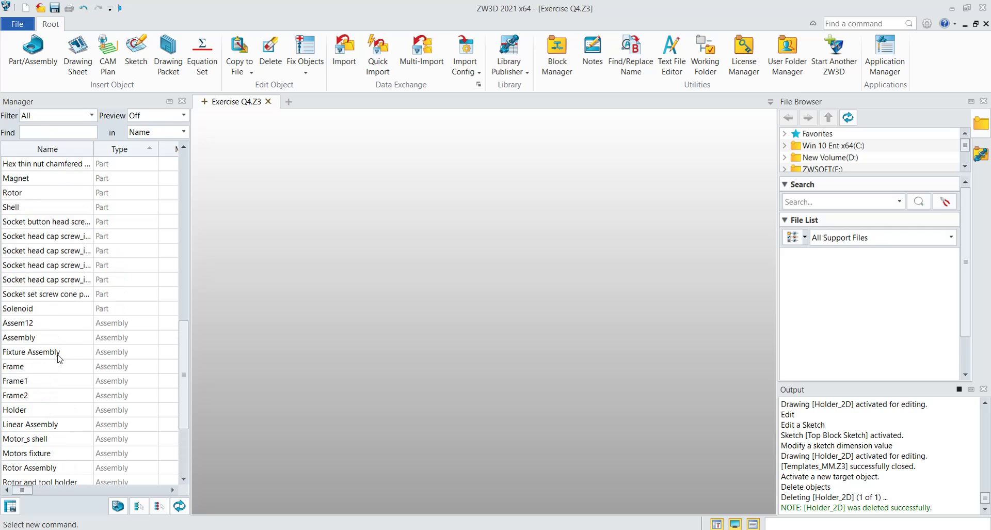
{"action": "scroll", "coordinate": [46, 316], "scroll_direction": "up", "scroll_amount": 1}
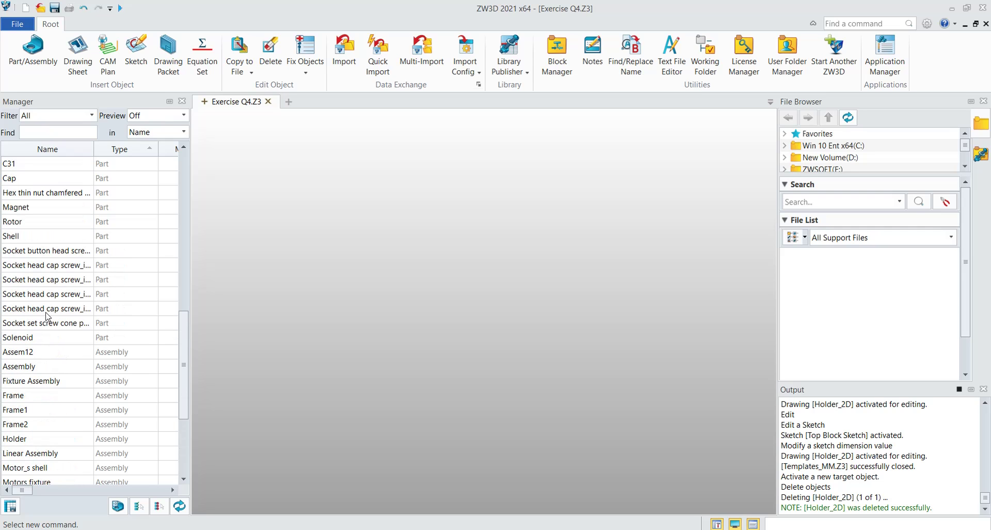
{"action": "double_click", "coordinate": [32, 438]}
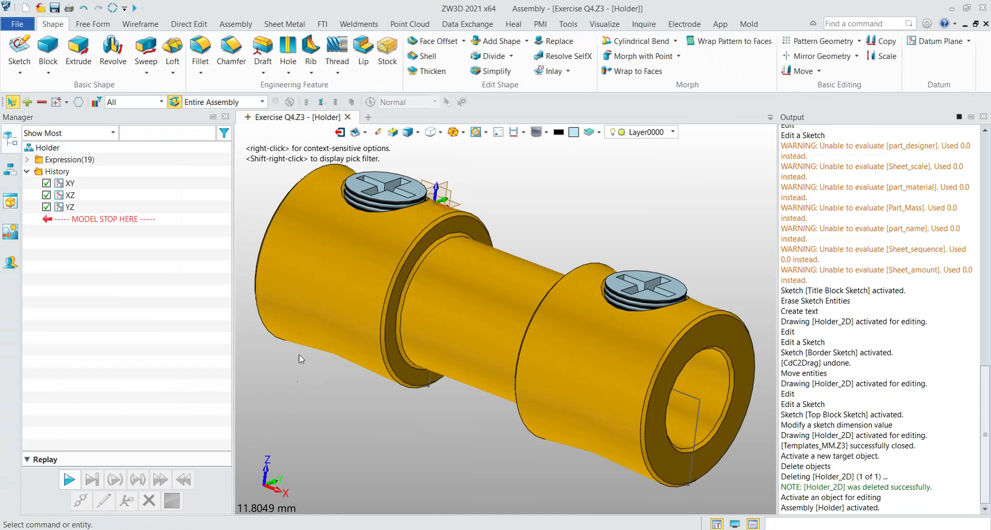
Create a new 2D sheet for Holder using the Duc_A4_H template.
{"action": "scroll", "coordinate": [301, 359], "scroll_direction": "down", "scroll_amount": 5}
{"action": "left_click", "coordinate": [355, 132]}
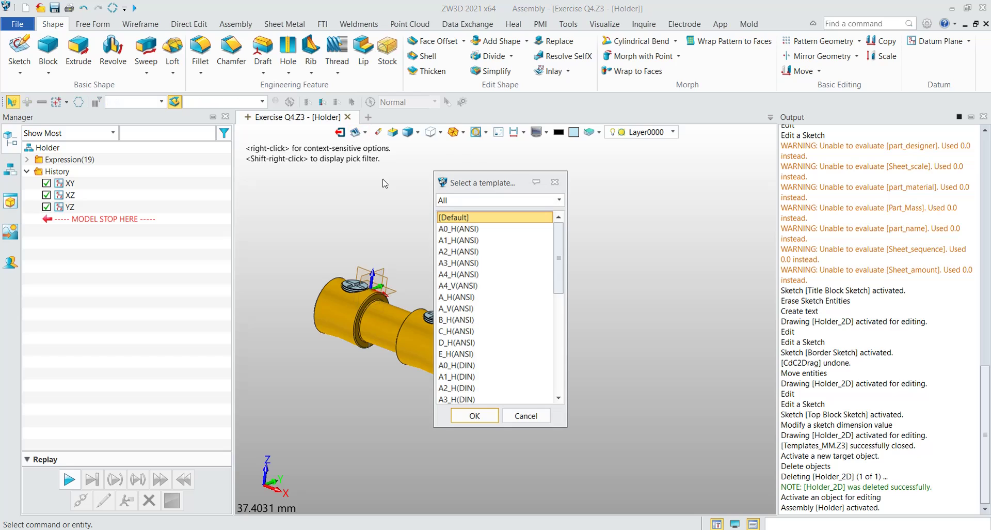
{"action": "left_click_drag", "start_coordinate": [561, 241], "coordinate": [563, 341]}
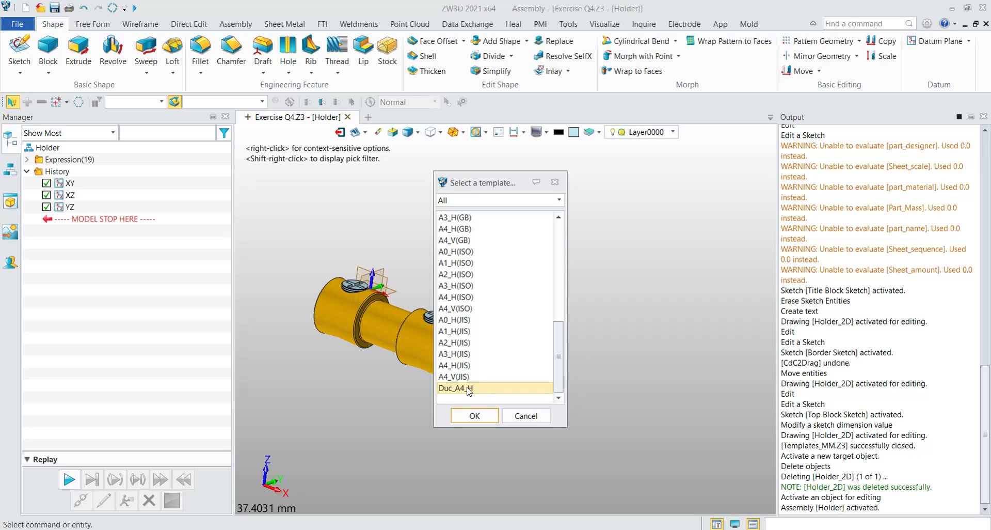
{"action": "left_click", "coordinate": [468, 389]}
{"action": "left_click", "coordinate": [472, 414]}
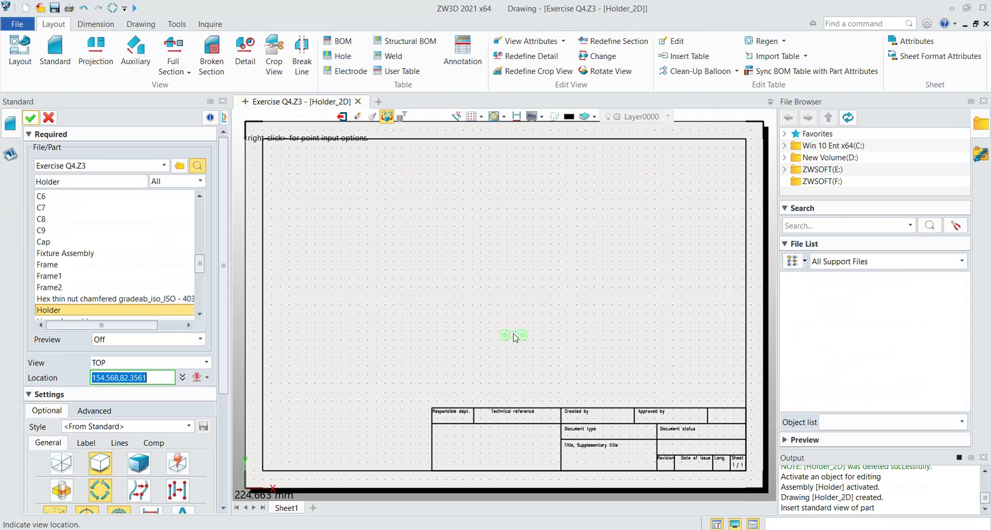
Place Holder's top view with projected views below and to the right.
{"action": "left_click", "coordinate": [355, 190]}
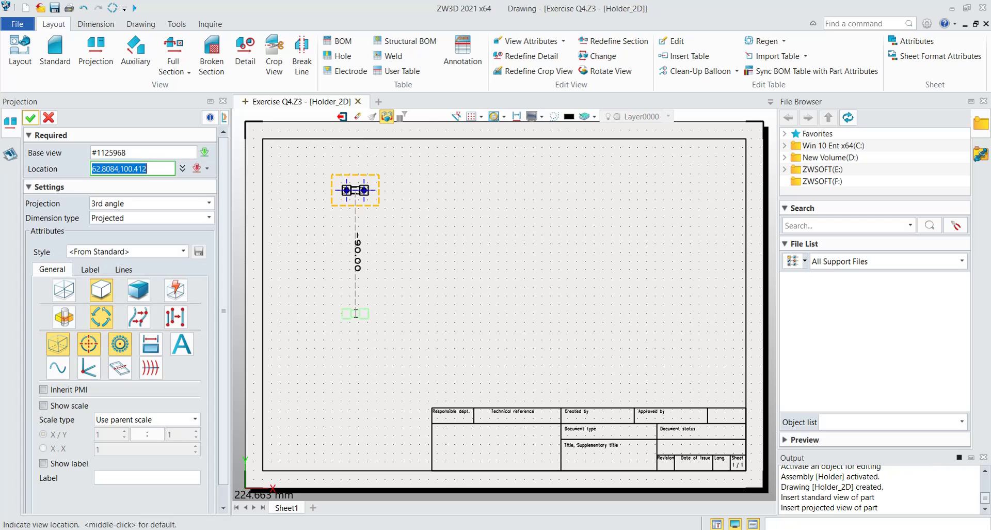
{"action": "left_click", "coordinate": [356, 314]}
{"action": "left_click", "coordinate": [577, 190]}
{"action": "middle_click", "coordinate": [516, 238]}
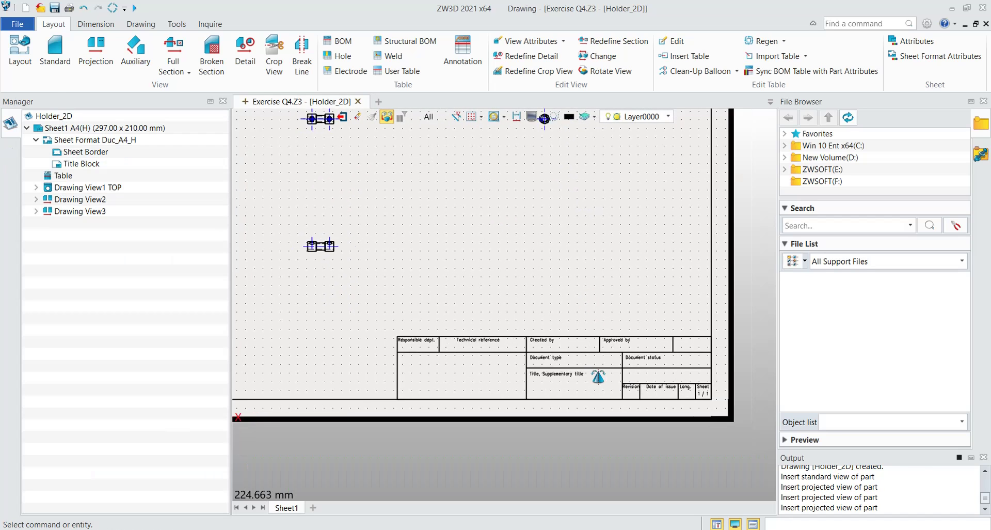
{"action": "scroll", "coordinate": [612, 370], "scroll_direction": "up", "scroll_amount": 3}
{"action": "scroll", "coordinate": [622, 380], "scroll_direction": "up", "scroll_amount": 1}
{"action": "scroll", "coordinate": [622, 381], "scroll_direction": "down", "scroll_amount": 2}
{"action": "scroll", "coordinate": [499, 322], "scroll_direction": "down", "scroll_amount": 1}
{"action": "scroll", "coordinate": [524, 361], "scroll_direction": "down", "scroll_amount": 1}
{"action": "scroll", "coordinate": [514, 341], "scroll_direction": "down", "scroll_amount": 2}
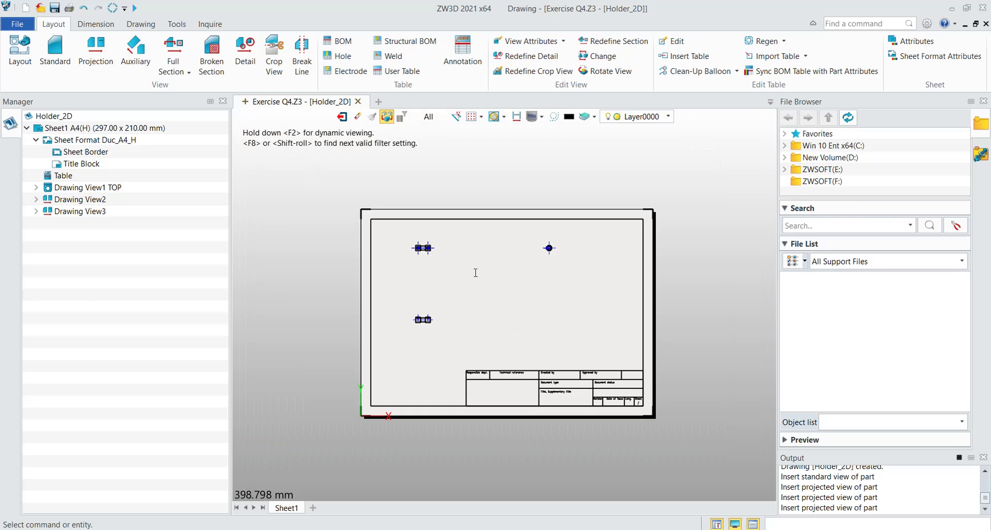
Close Exercise Q4.Z3 without saving, reopen it, and open the Holder part.
{"action": "left_click", "coordinate": [357, 102]}
{"action": "left_click", "coordinate": [527, 334]}
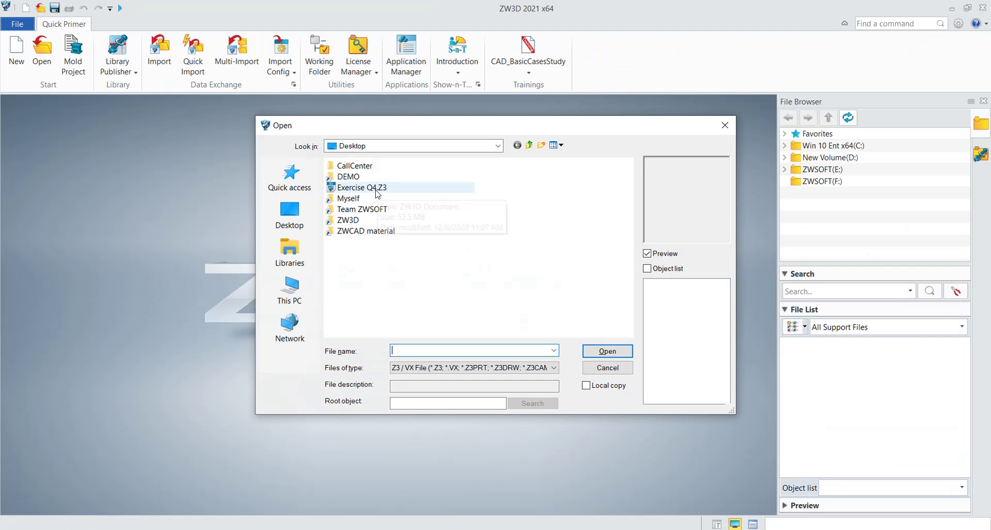
{"action": "left_click", "coordinate": [361, 188]}
{"action": "left_click", "coordinate": [601, 351]}
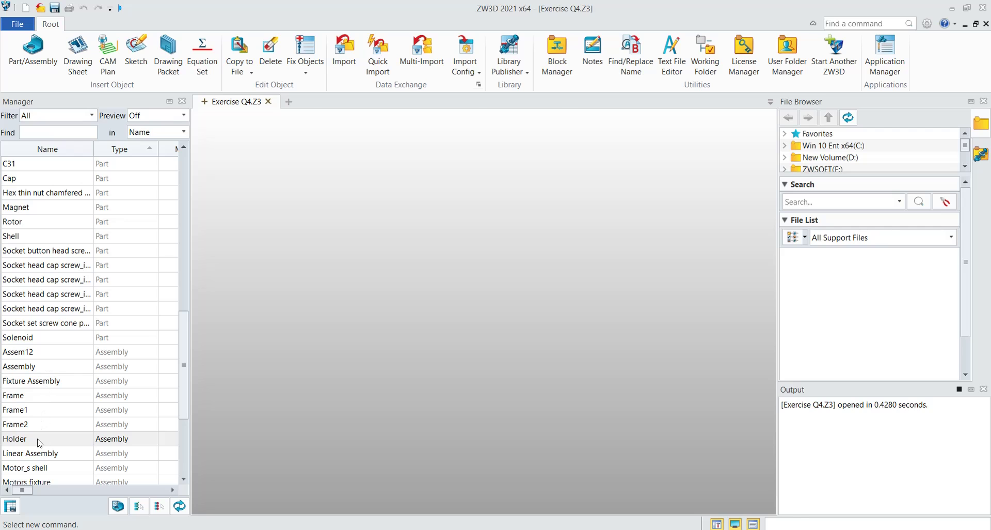
{"action": "double_click", "coordinate": [39, 439]}
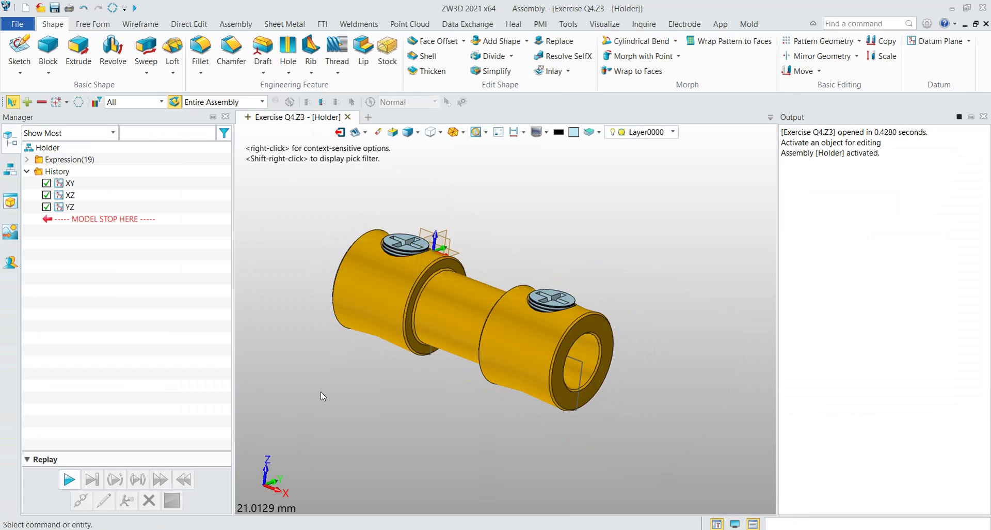
Create a new 2D sheet for Holder from the Duc_A4_H template.
{"action": "right_click", "coordinate": [321, 391]}
{"action": "left_click", "coordinate": [352, 325]}
{"action": "left_click_drag", "start_coordinate": [559, 268], "coordinate": [559, 368]}
{"action": "left_click", "coordinate": [464, 387]}
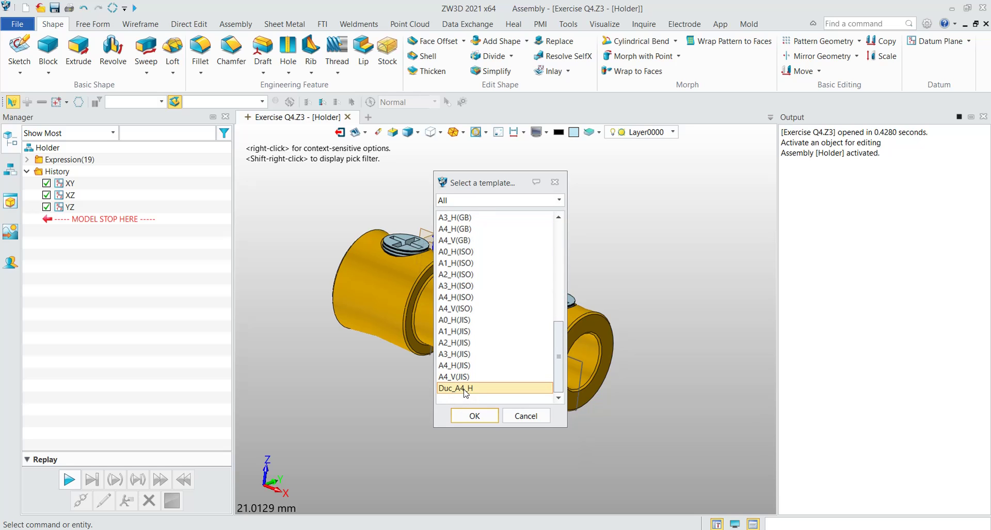
{"action": "left_click", "coordinate": [479, 417]}
Place the top view plus projected views below and to the right.
{"action": "left_click", "coordinate": [380, 206]}
{"action": "left_click", "coordinate": [379, 314]}
{"action": "left_click", "coordinate": [553, 206]}
{"action": "middle_click", "coordinate": [599, 225]}
{"action": "scroll", "coordinate": [640, 422], "scroll_direction": "down", "scroll_amount": 3}
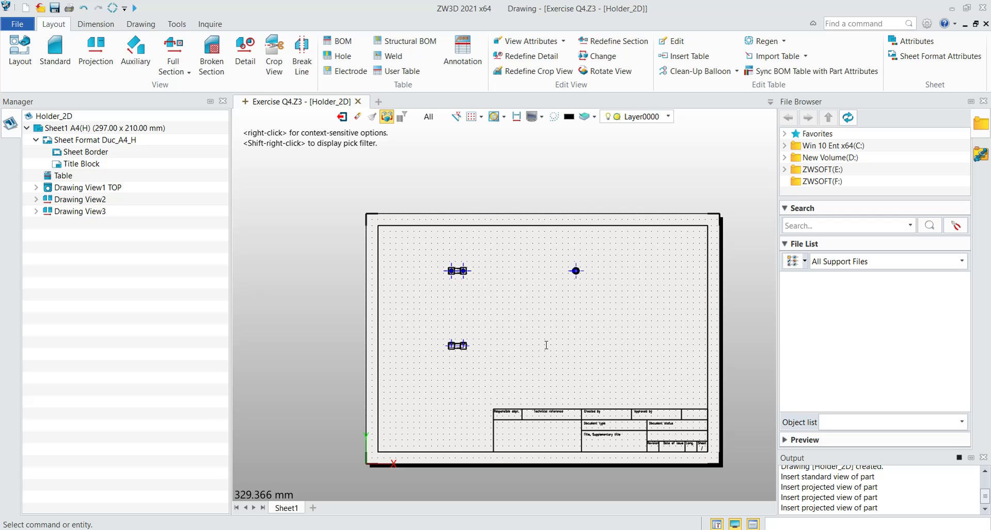
{"action": "middle_click_drag", "start_coordinate": [606, 368], "coordinate": [564, 339]}
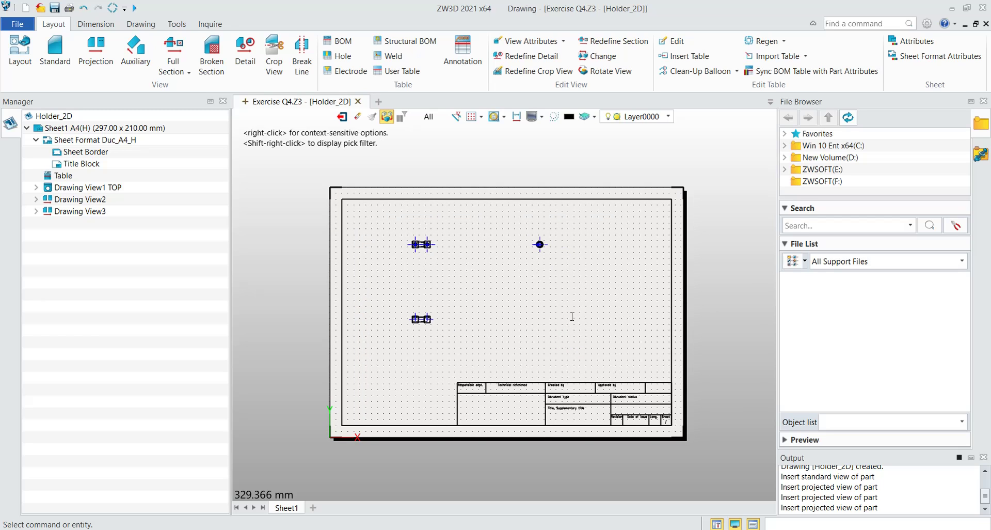